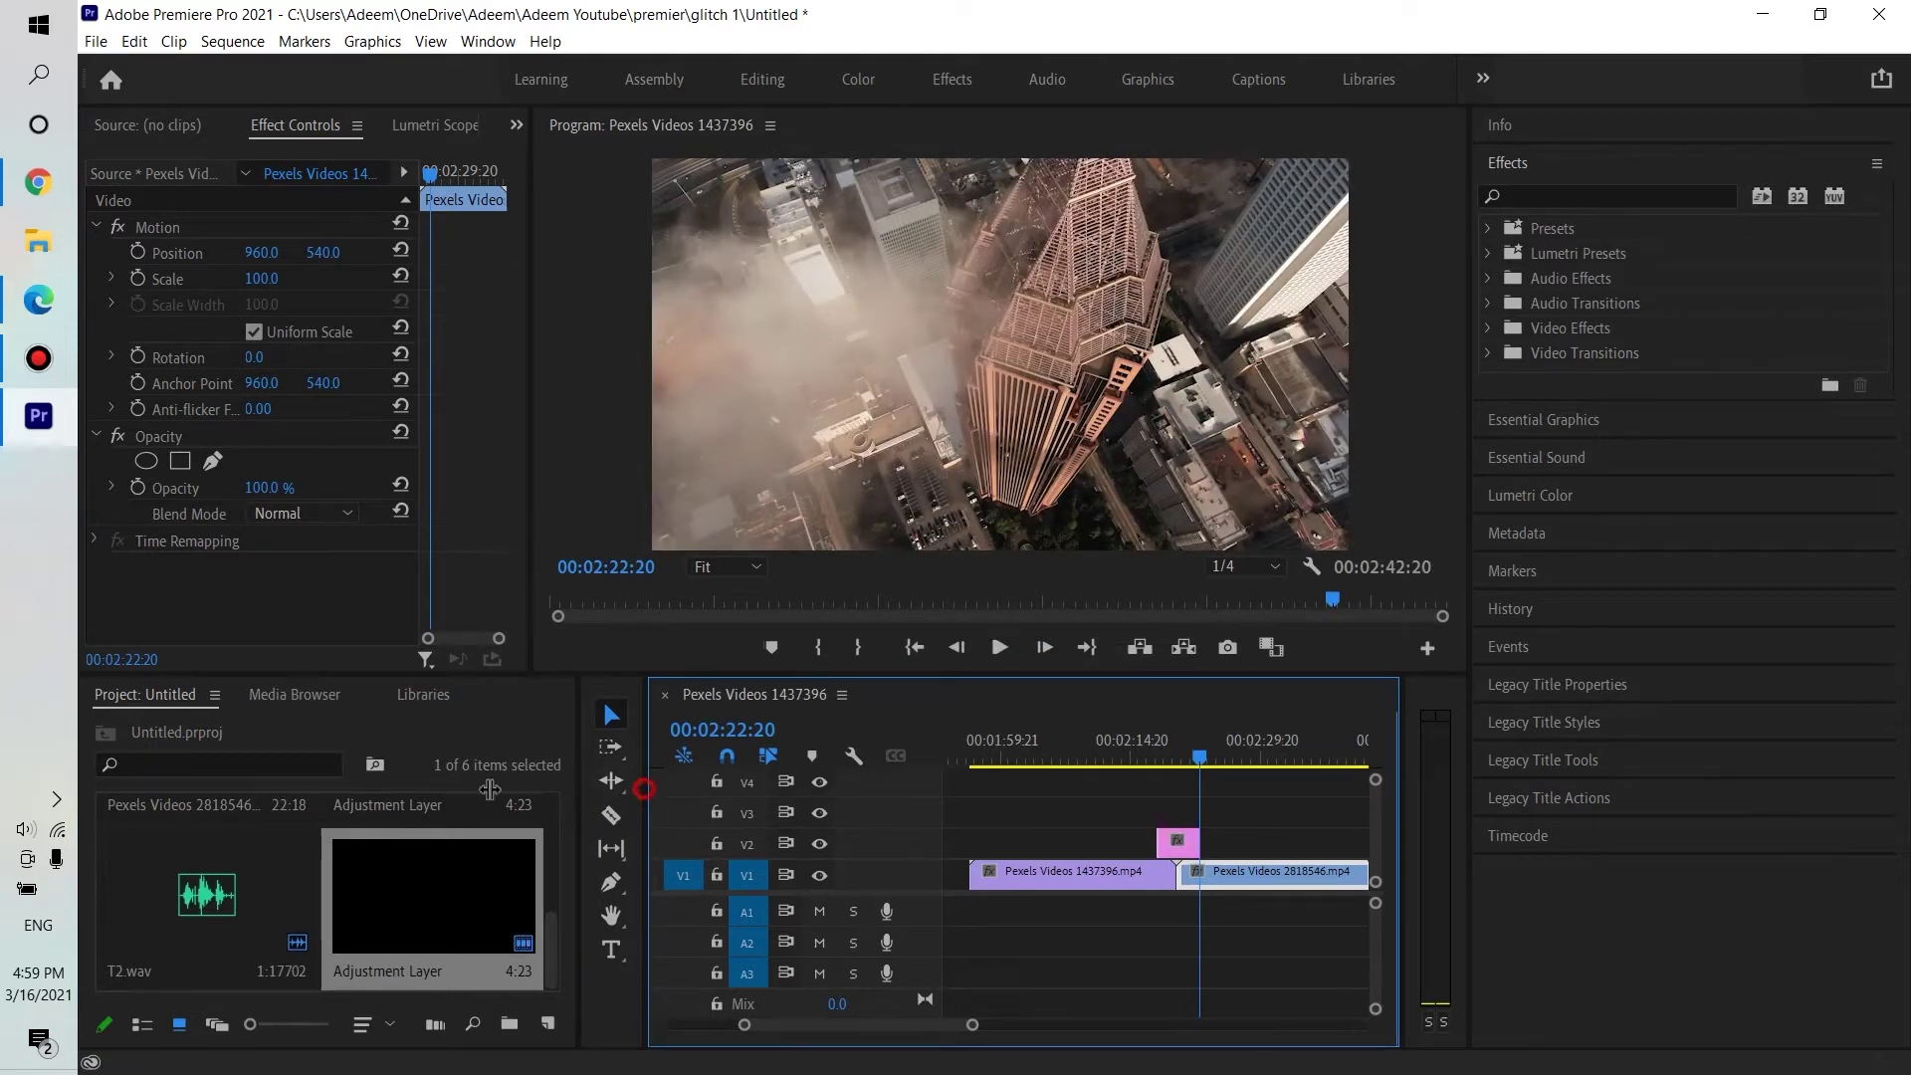
Enlarge the timeline area and place the playhead on the cut between the two video clips at 00:02:20:02
{"action": "left_click_drag", "start_coordinate": [645, 787], "coordinate": [428, 787]}
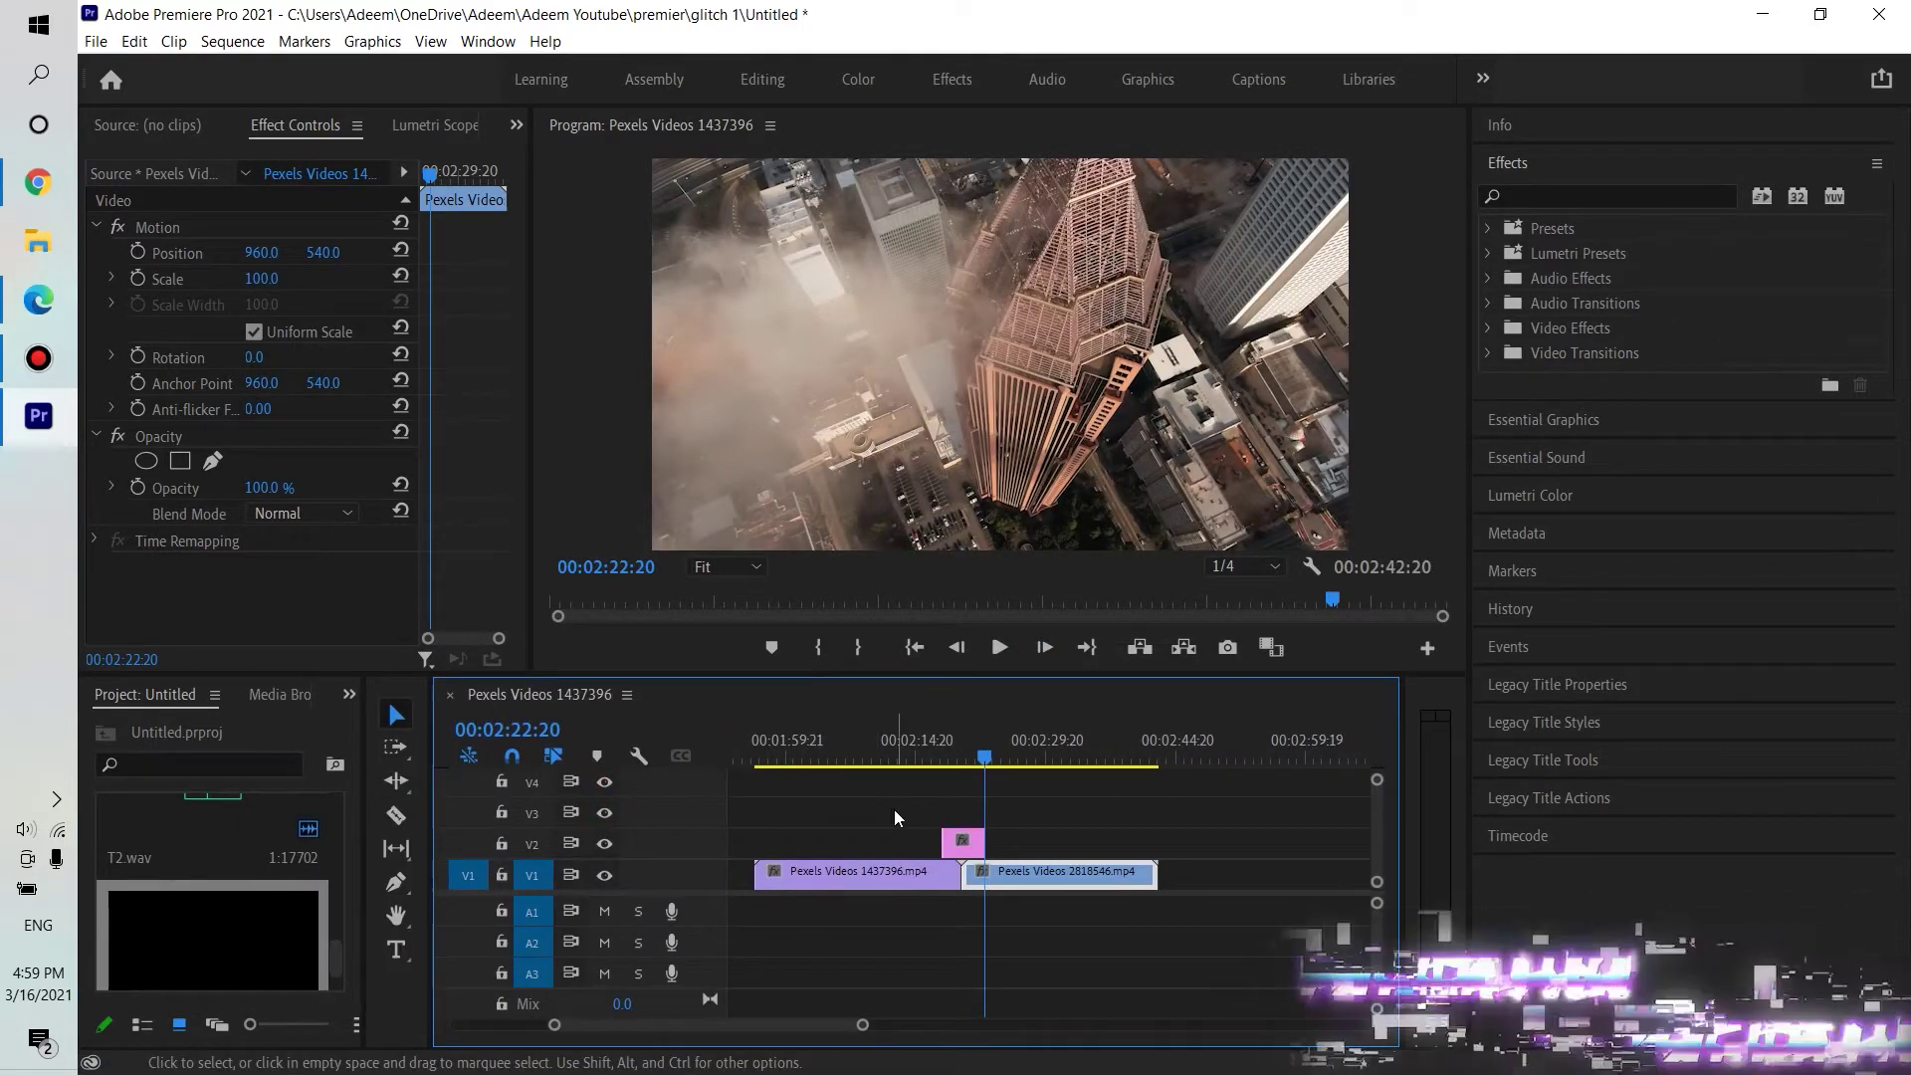
{"action": "scroll", "coordinate": [893, 818], "scroll_direction": "up", "scroll_amount": 2}
{"action": "left_click_drag", "start_coordinate": [1181, 740], "coordinate": [1086, 754]}
{"action": "scroll", "coordinate": [1085, 756], "scroll_direction": "up", "scroll_amount": 2}
{"action": "left_click", "coordinate": [1044, 648]}
{"action": "left_click", "coordinate": [1044, 648]}
{"action": "left_click", "coordinate": [1044, 648]}
{"action": "left_click", "coordinate": [1044, 648]}
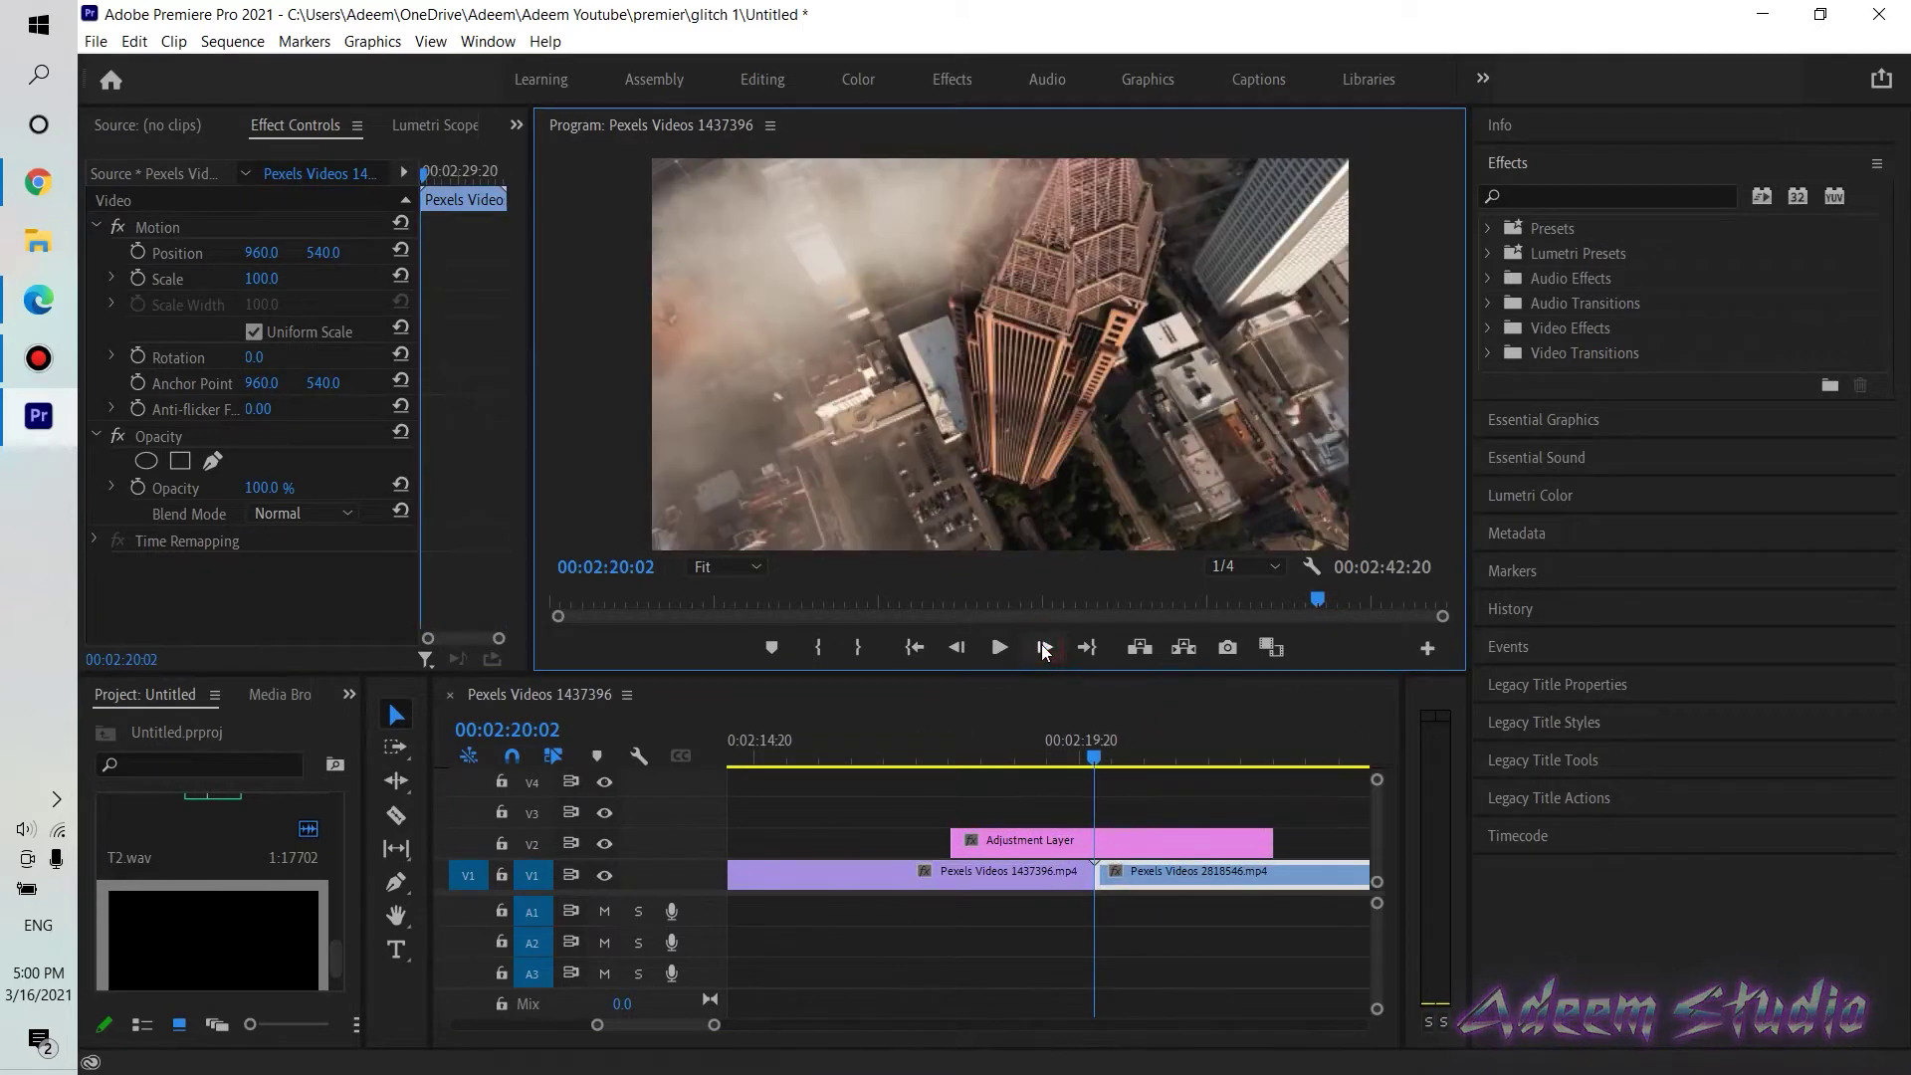
Trim the start of the adjustment layer on V2 to 00:02:19:17, just before the cut in the first clip
{"action": "left_click", "coordinate": [1005, 884]}
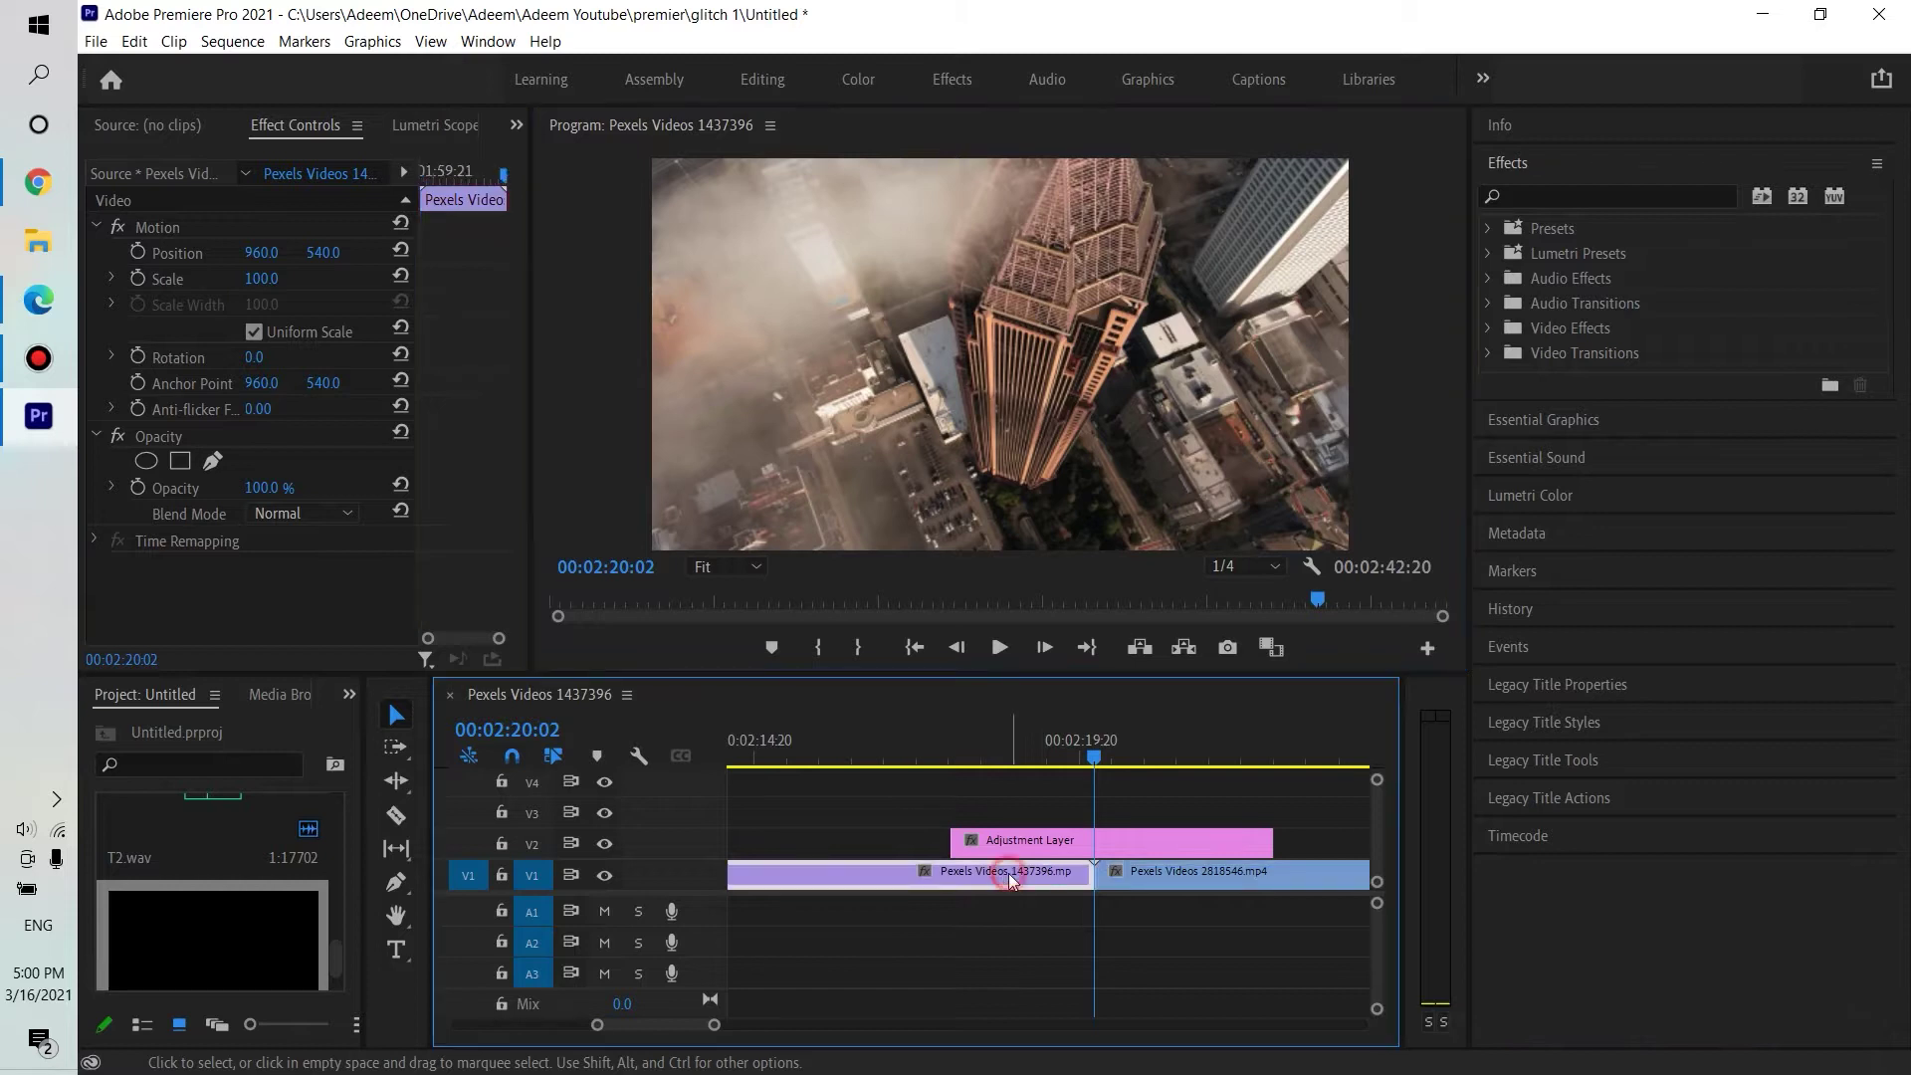
{"action": "left_click", "coordinate": [956, 889]}
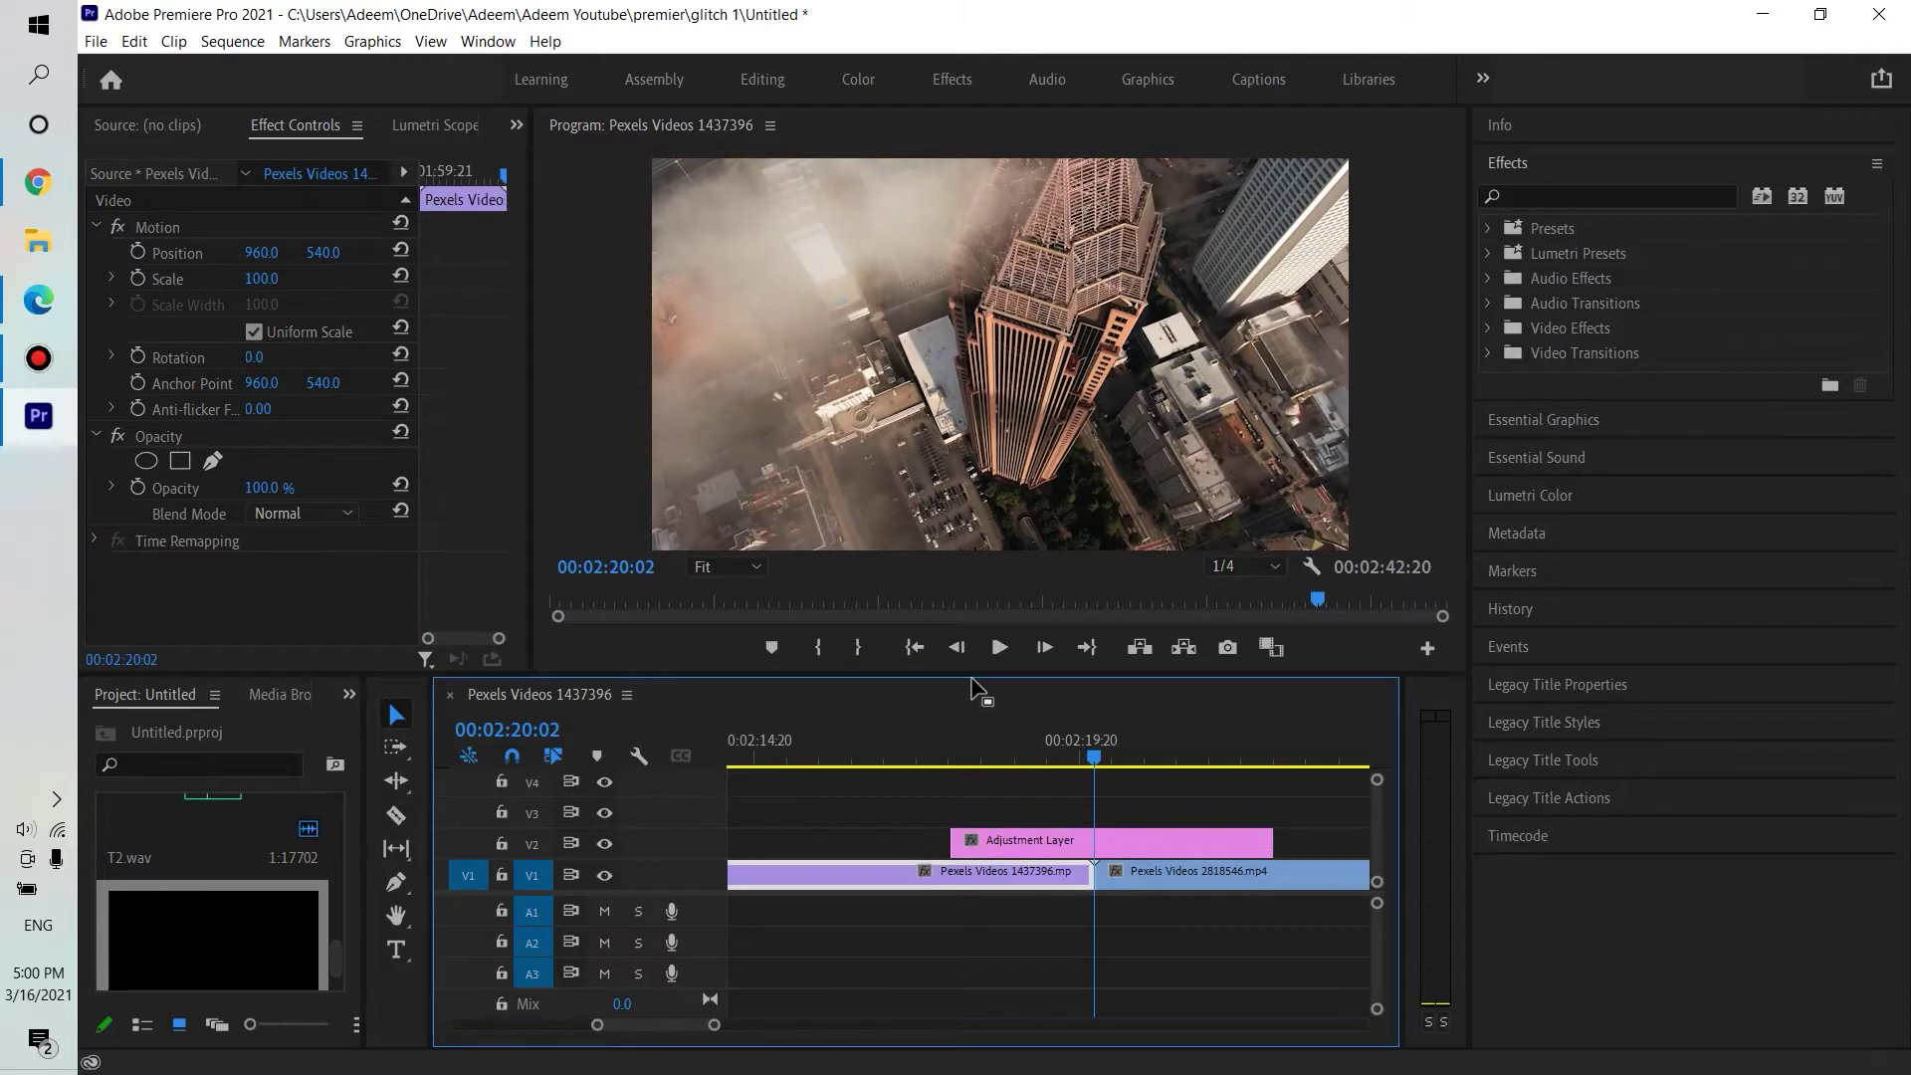
{"action": "left_click", "coordinate": [956, 648]}
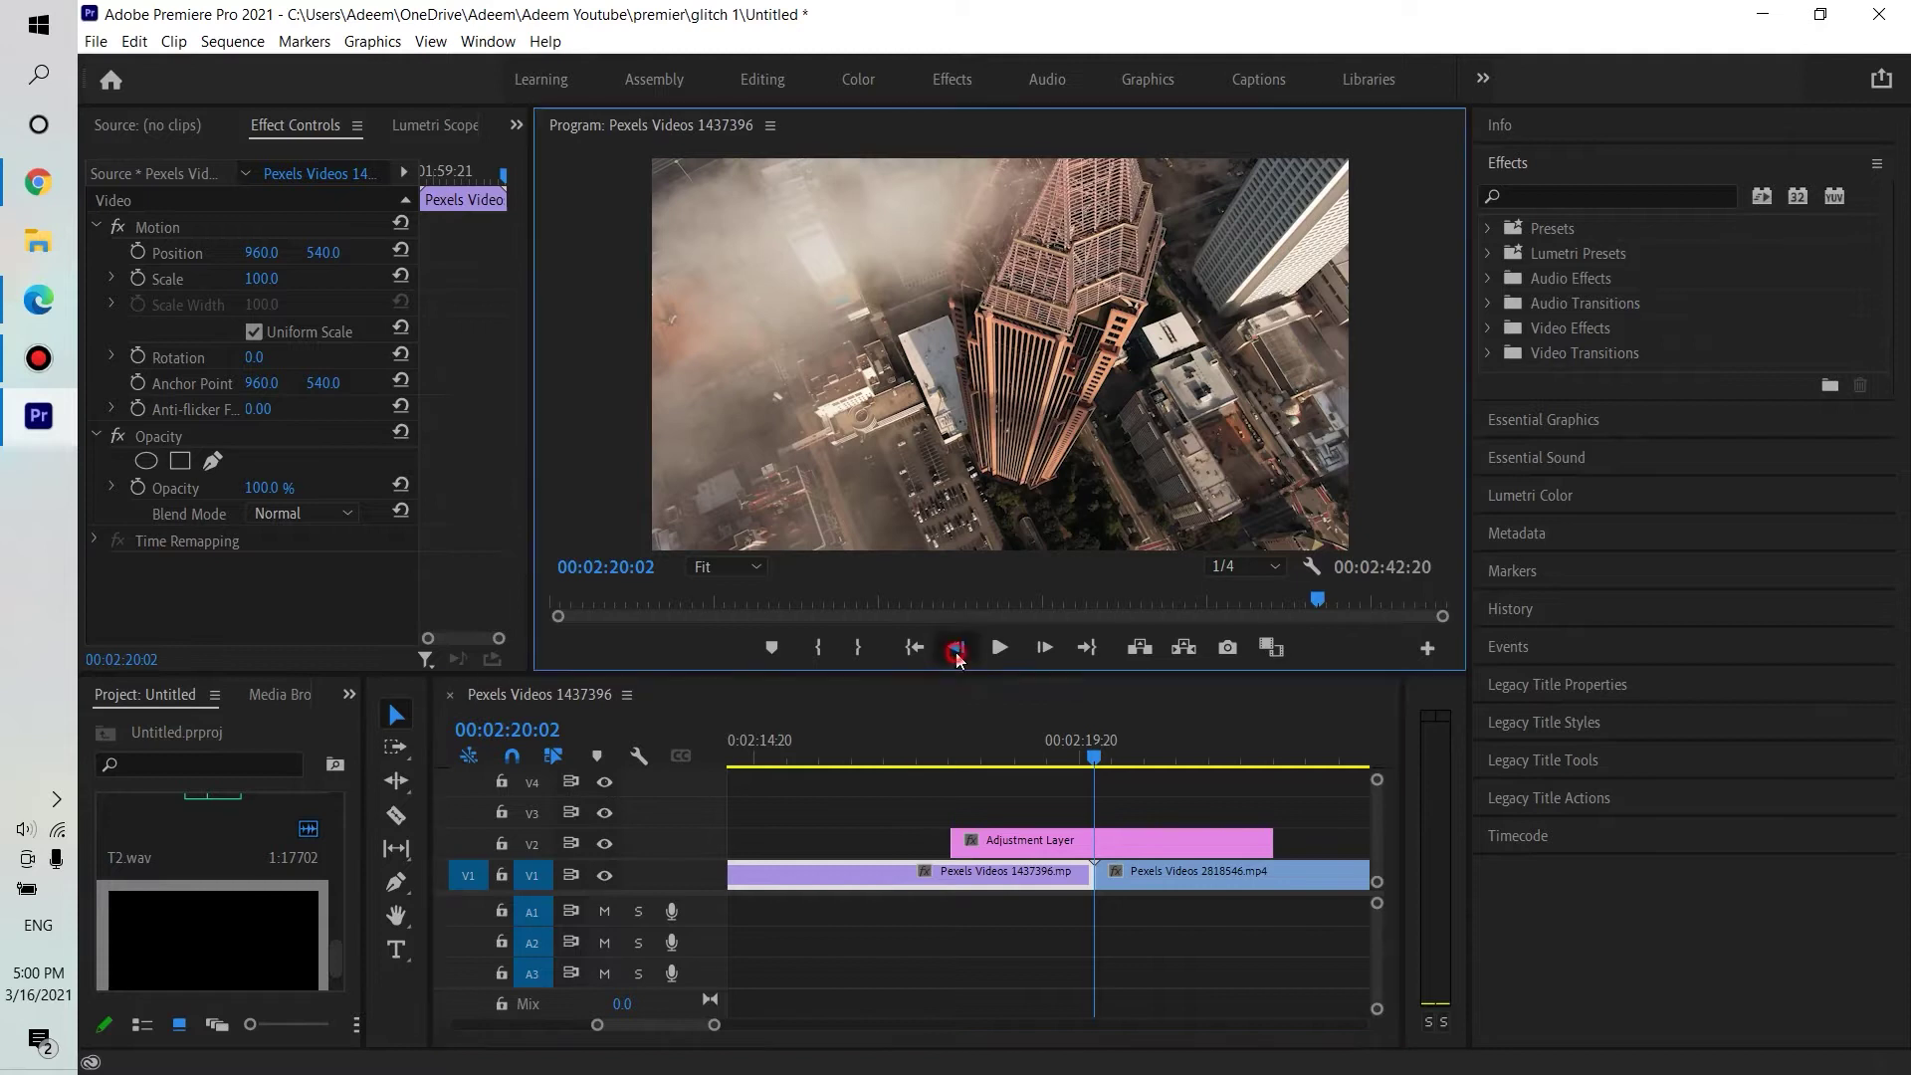
{"action": "left_click", "coordinate": [956, 649]}
{"action": "left_click", "coordinate": [956, 649]}
{"action": "left_click", "coordinate": [957, 648]}
{"action": "left_click", "coordinate": [957, 648]}
{"action": "left_click", "coordinate": [956, 649]}
{"action": "left_click", "coordinate": [956, 649]}
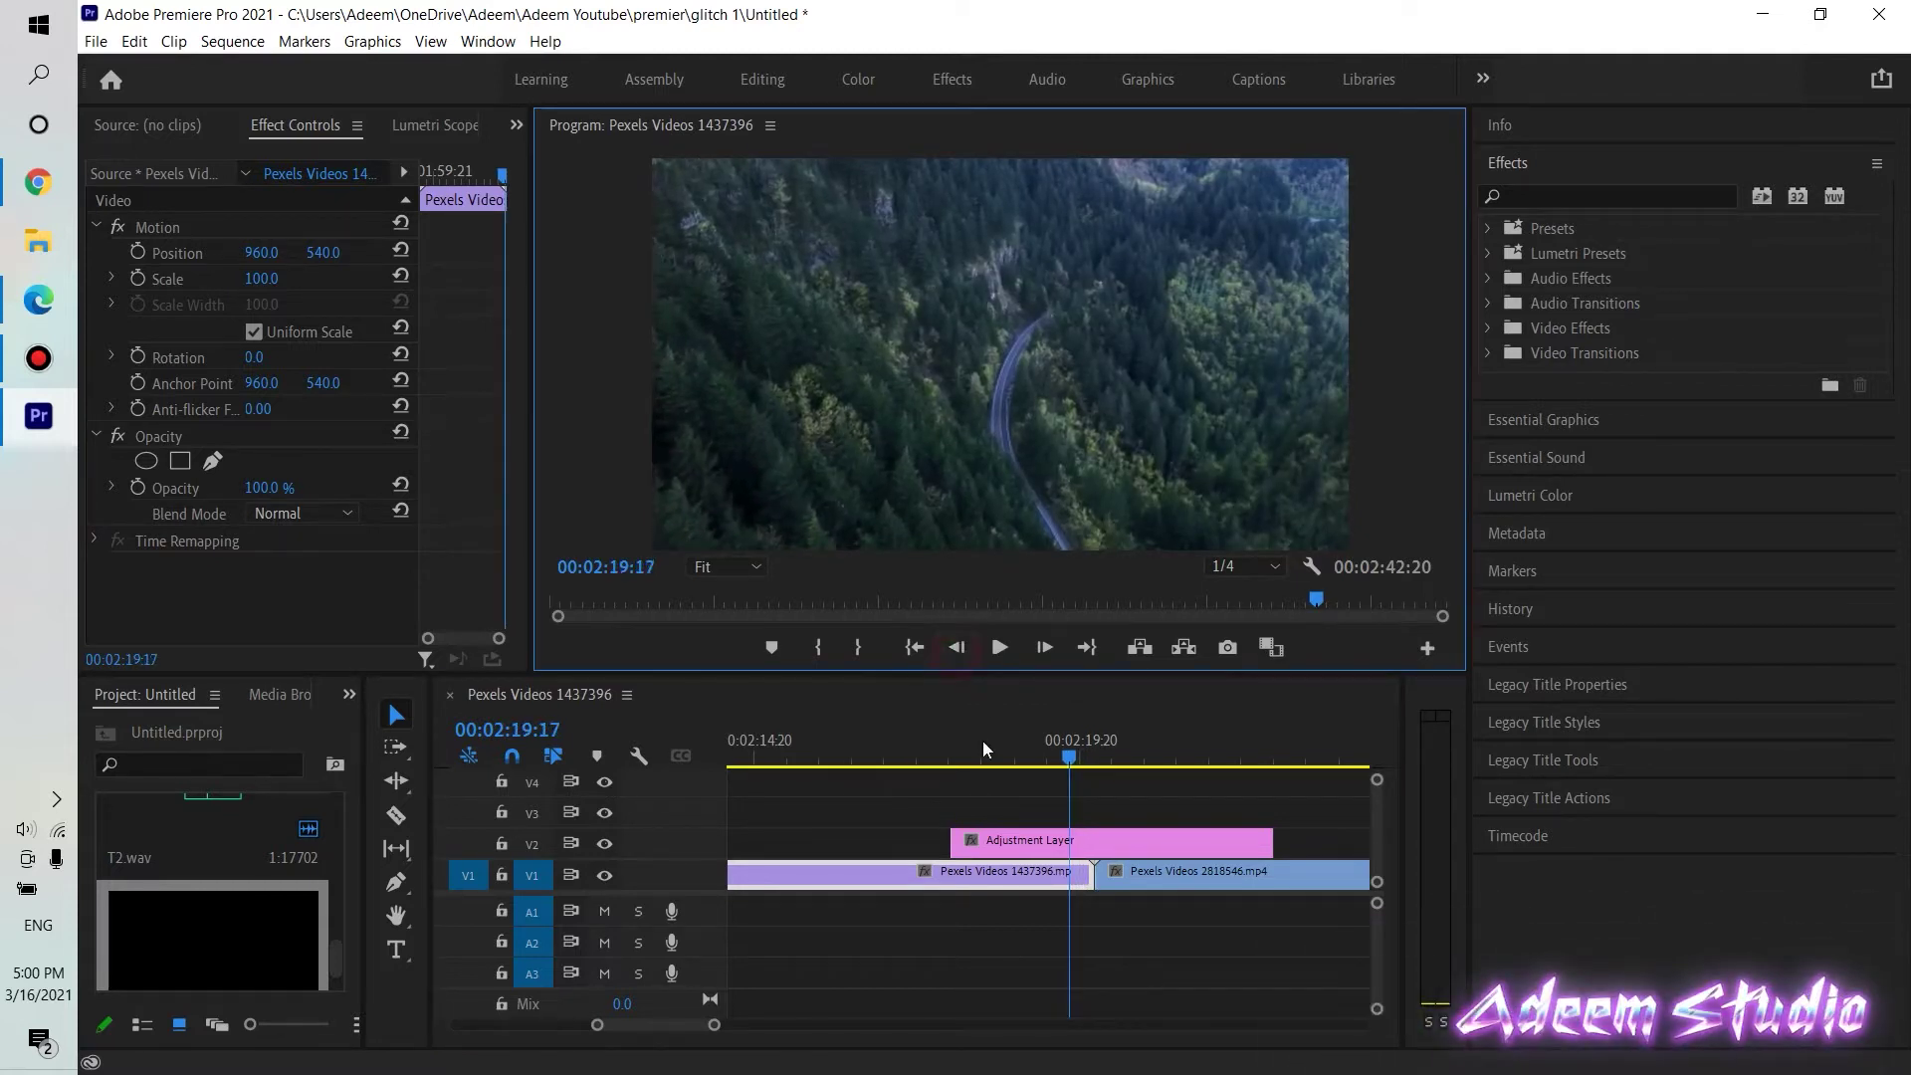
{"action": "left_click_drag", "start_coordinate": [952, 841], "coordinate": [1072, 846]}
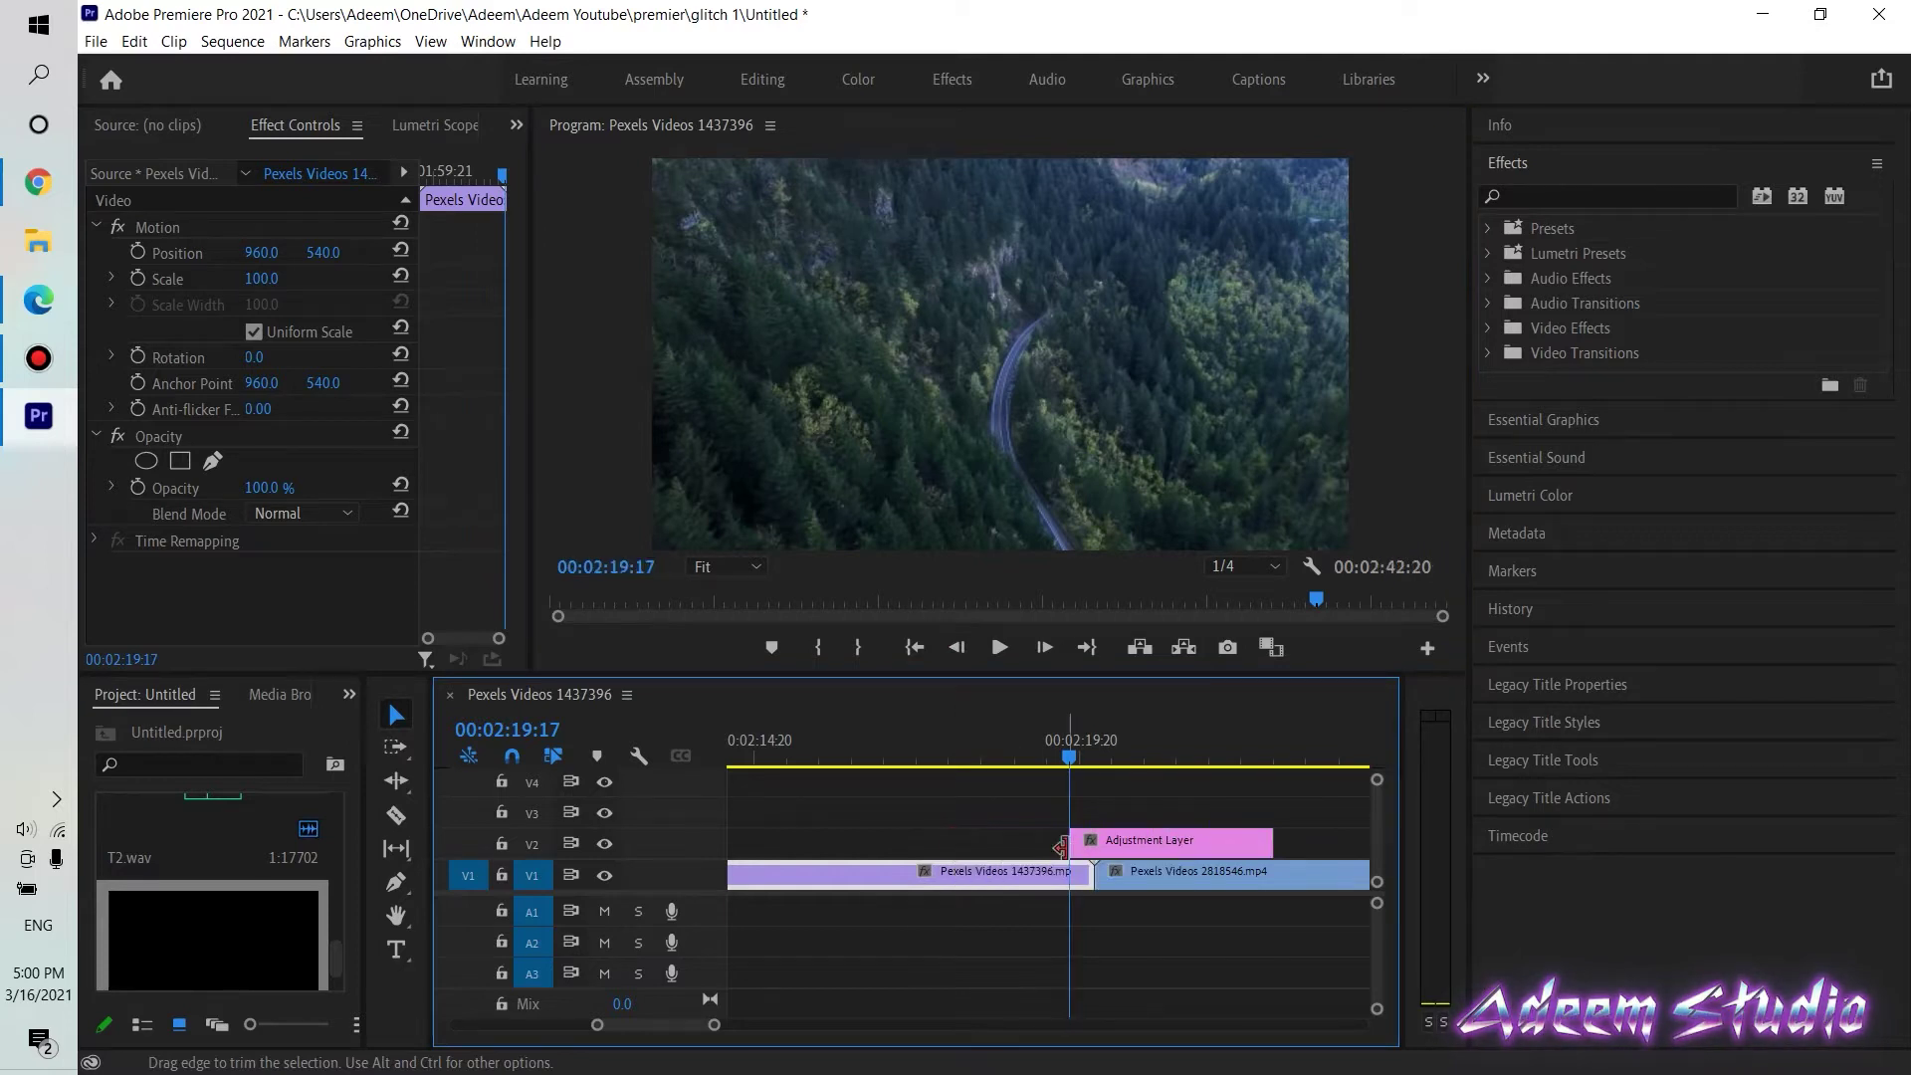
Trim the end of the adjustment layer on V2 to 00:02:20:08, six frames after the cut between the clips
{"action": "scroll", "coordinate": [1060, 844], "scroll_direction": "down", "scroll_amount": 2}
{"action": "left_click", "coordinate": [1029, 757]}
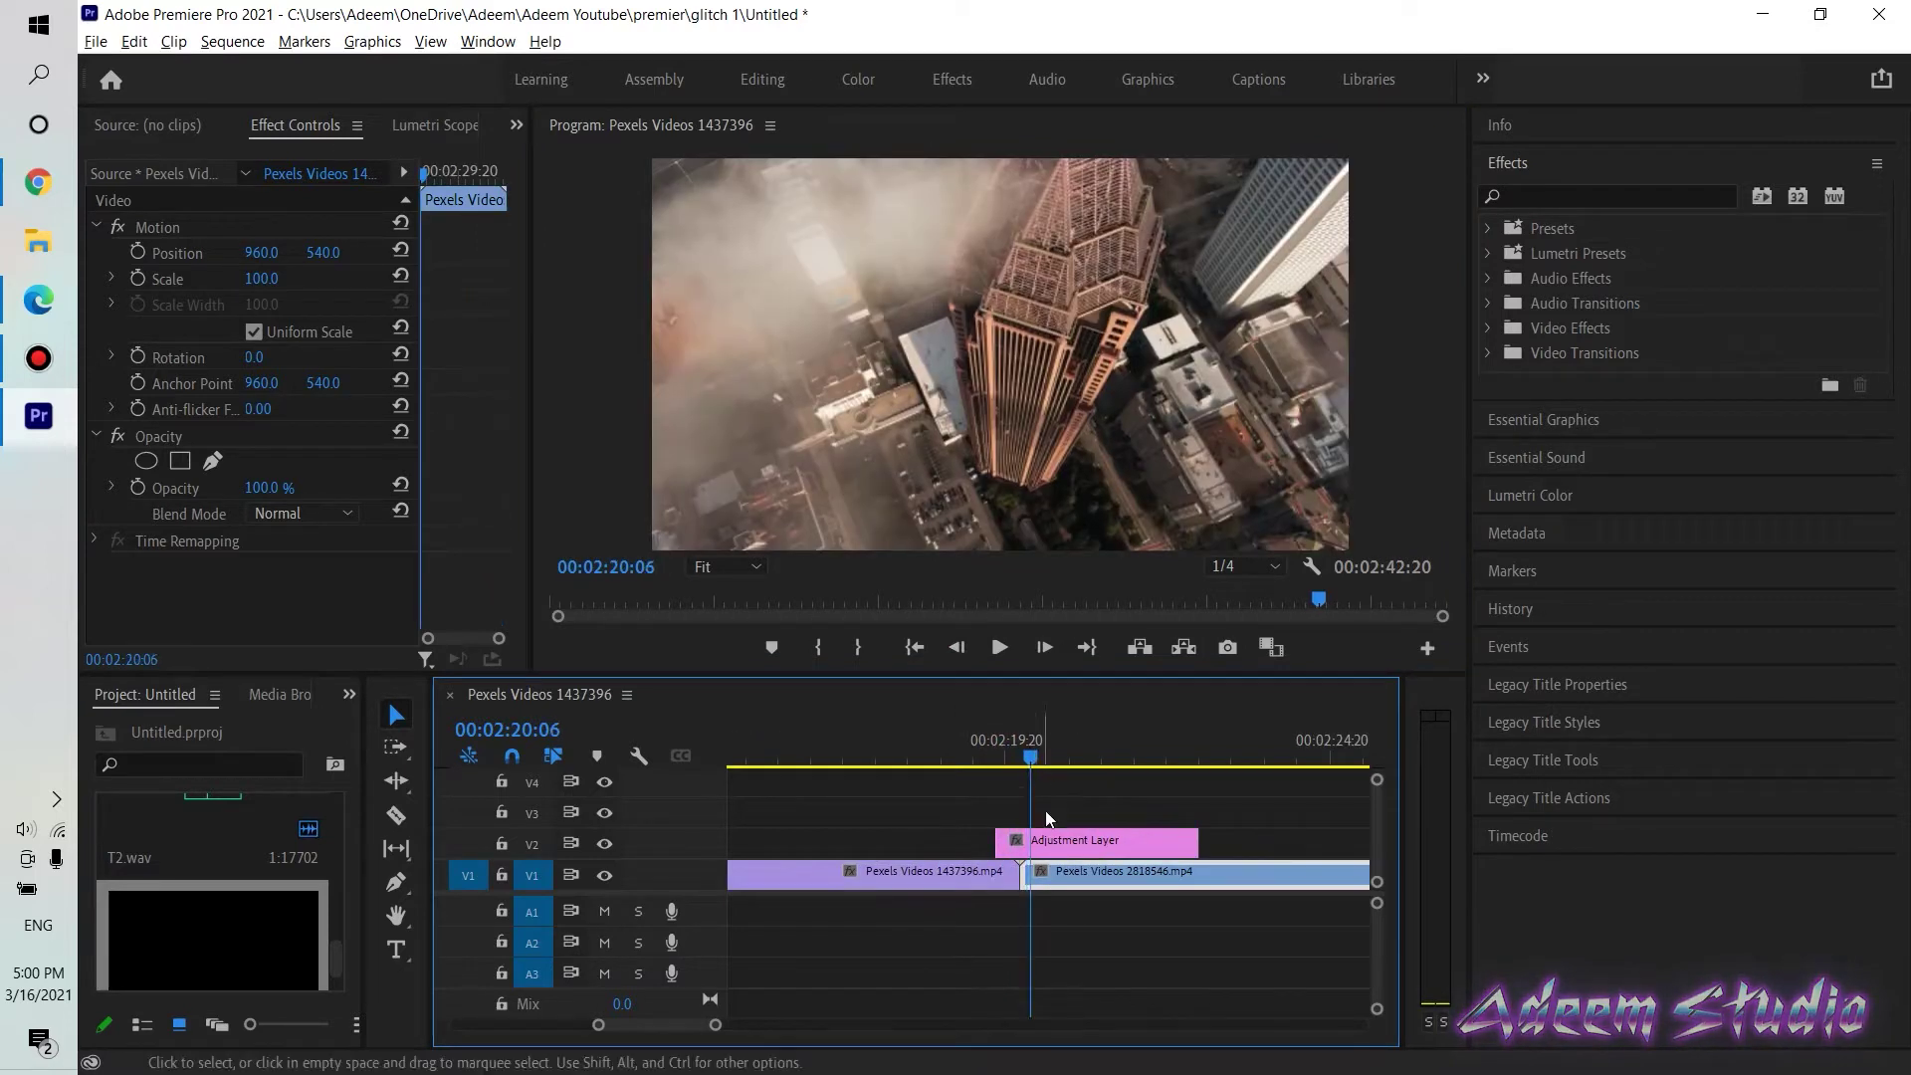
{"action": "key", "text": "equal"}
{"action": "left_click", "coordinate": [981, 753]}
{"action": "left_click_drag", "start_coordinate": [981, 753], "coordinate": [967, 755]}
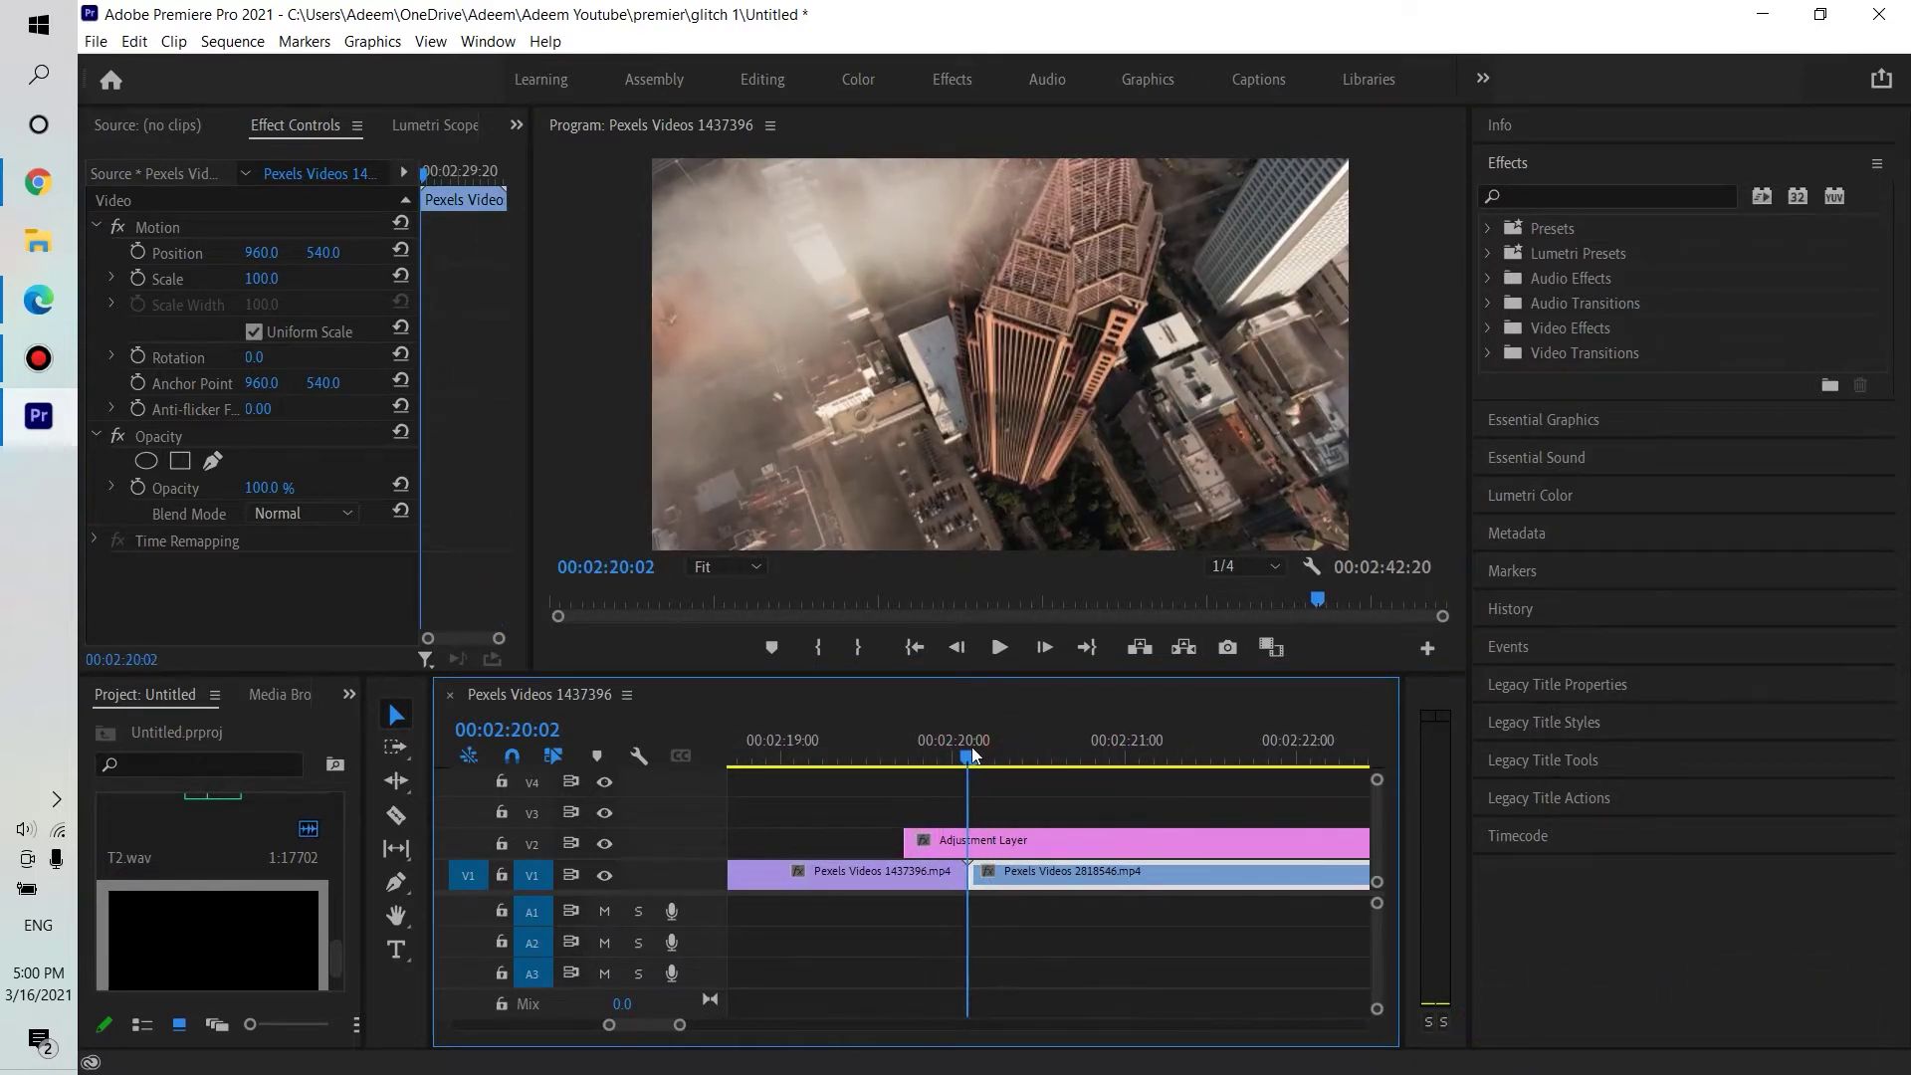
{"action": "scroll", "coordinate": [1042, 821], "scroll_direction": "down", "scroll_amount": 3}
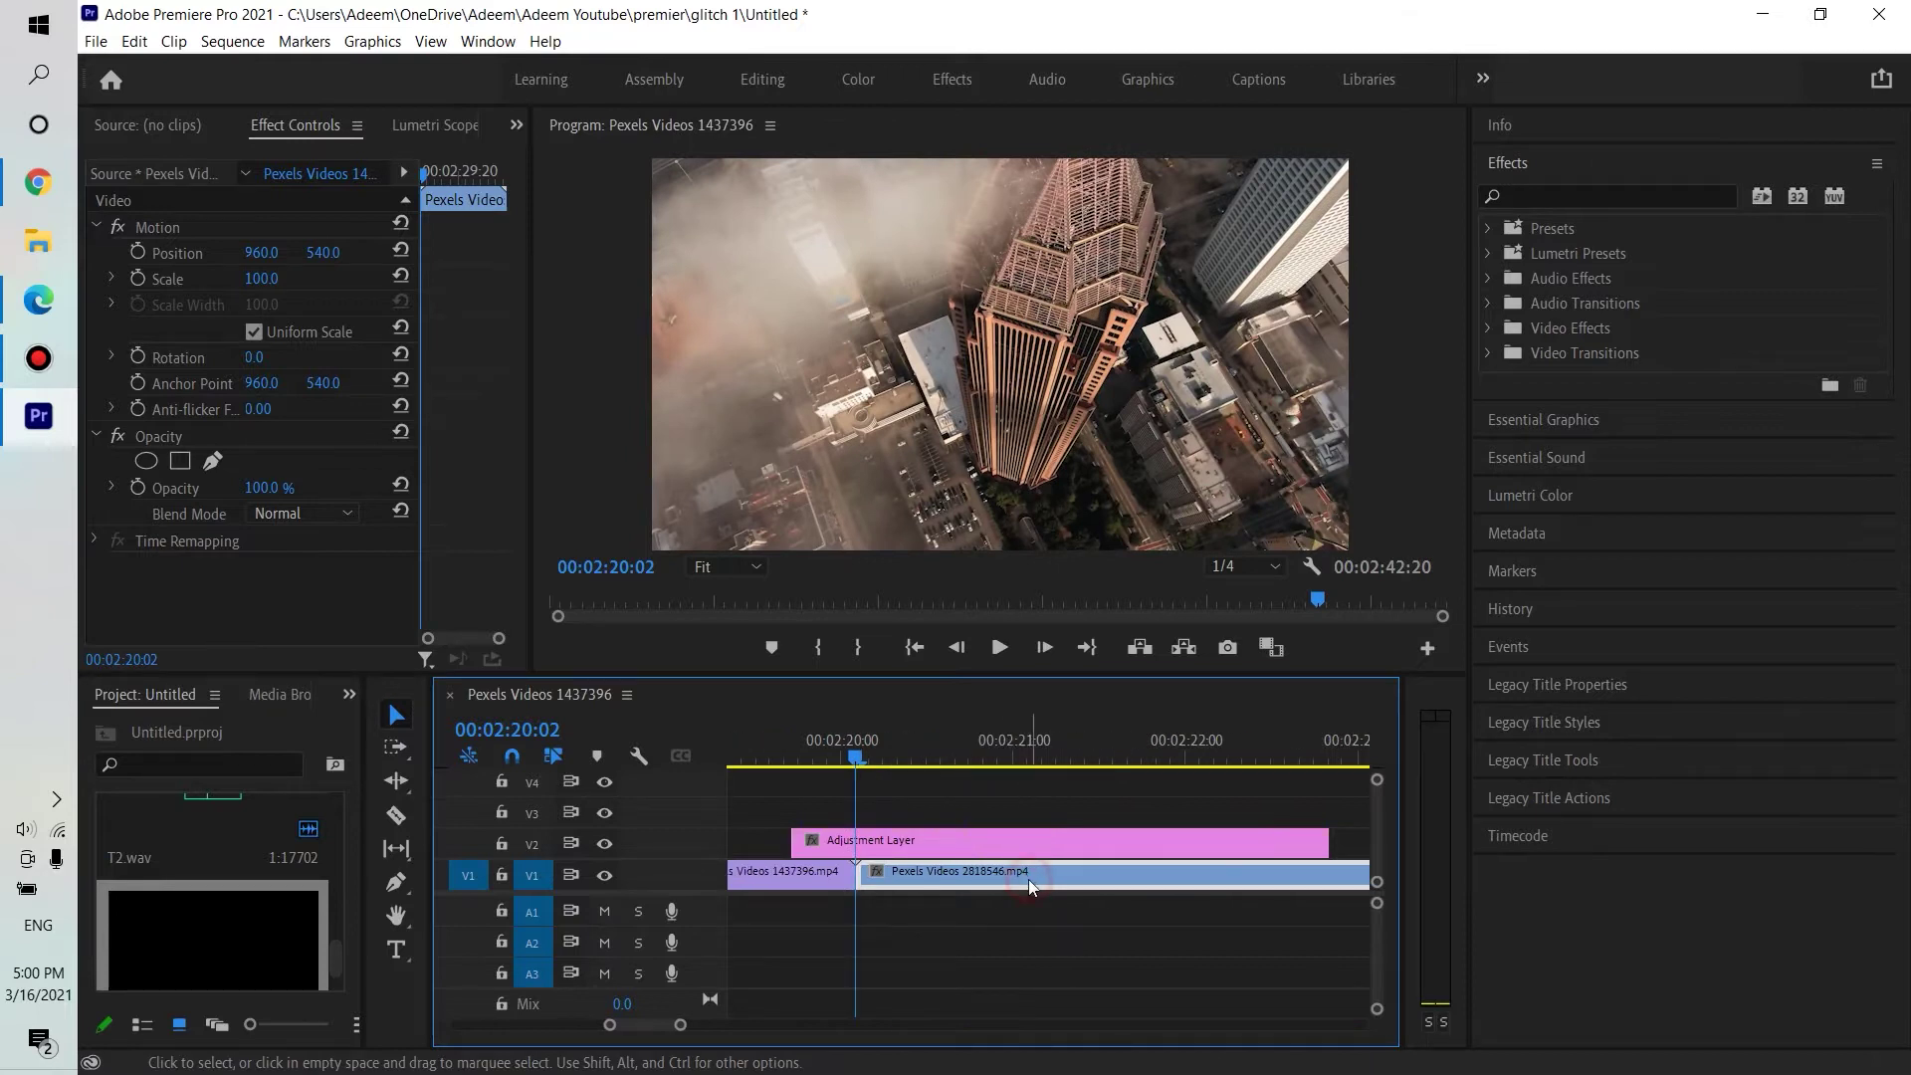
{"action": "left_click", "coordinate": [1045, 648]}
{"action": "left_click", "coordinate": [1047, 649]}
{"action": "left_click", "coordinate": [1045, 648]}
{"action": "left_click", "coordinate": [1045, 648]}
{"action": "left_click", "coordinate": [1044, 647]}
{"action": "left_click", "coordinate": [1045, 648]}
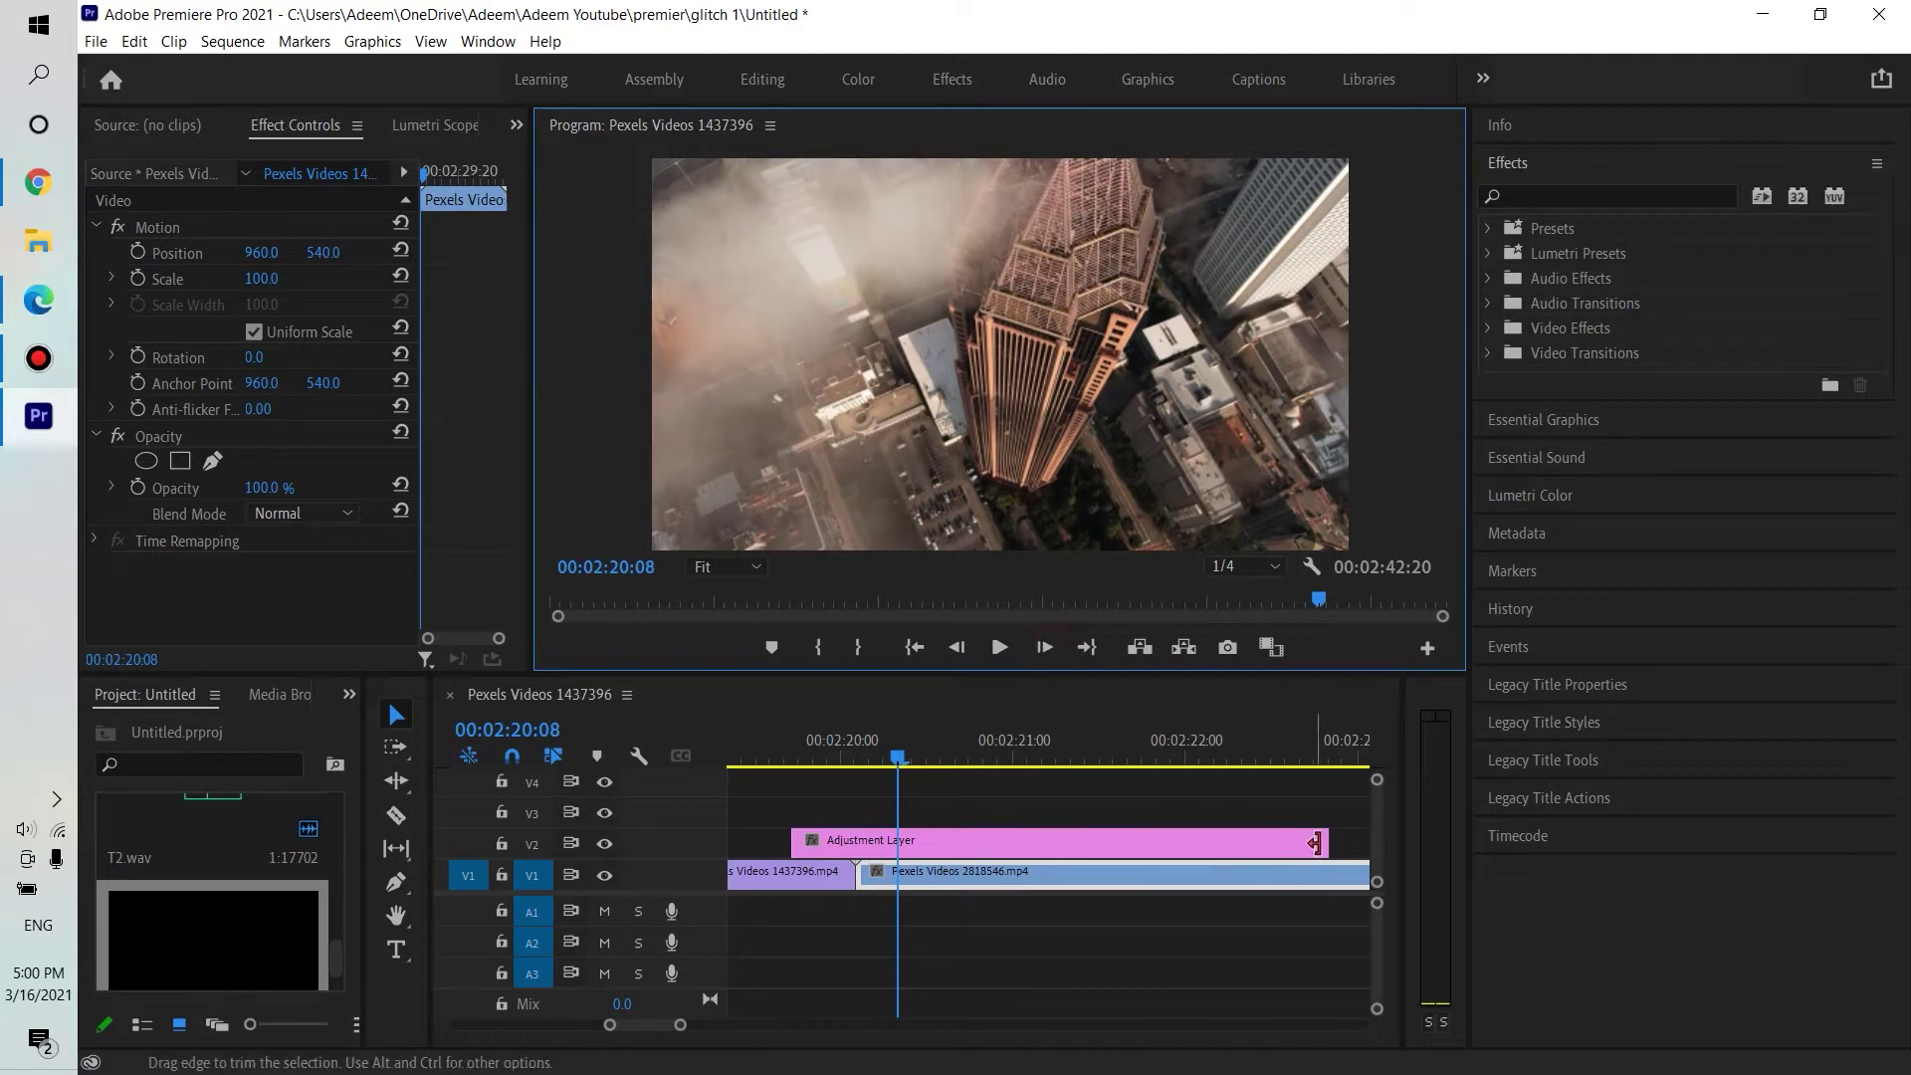
{"action": "left_click_drag", "start_coordinate": [1314, 843], "coordinate": [1133, 840]}
{"action": "left_click_drag", "start_coordinate": [914, 844], "coordinate": [898, 844]}
{"action": "scroll", "coordinate": [995, 861], "scroll_direction": "up", "scroll_amount": 2}
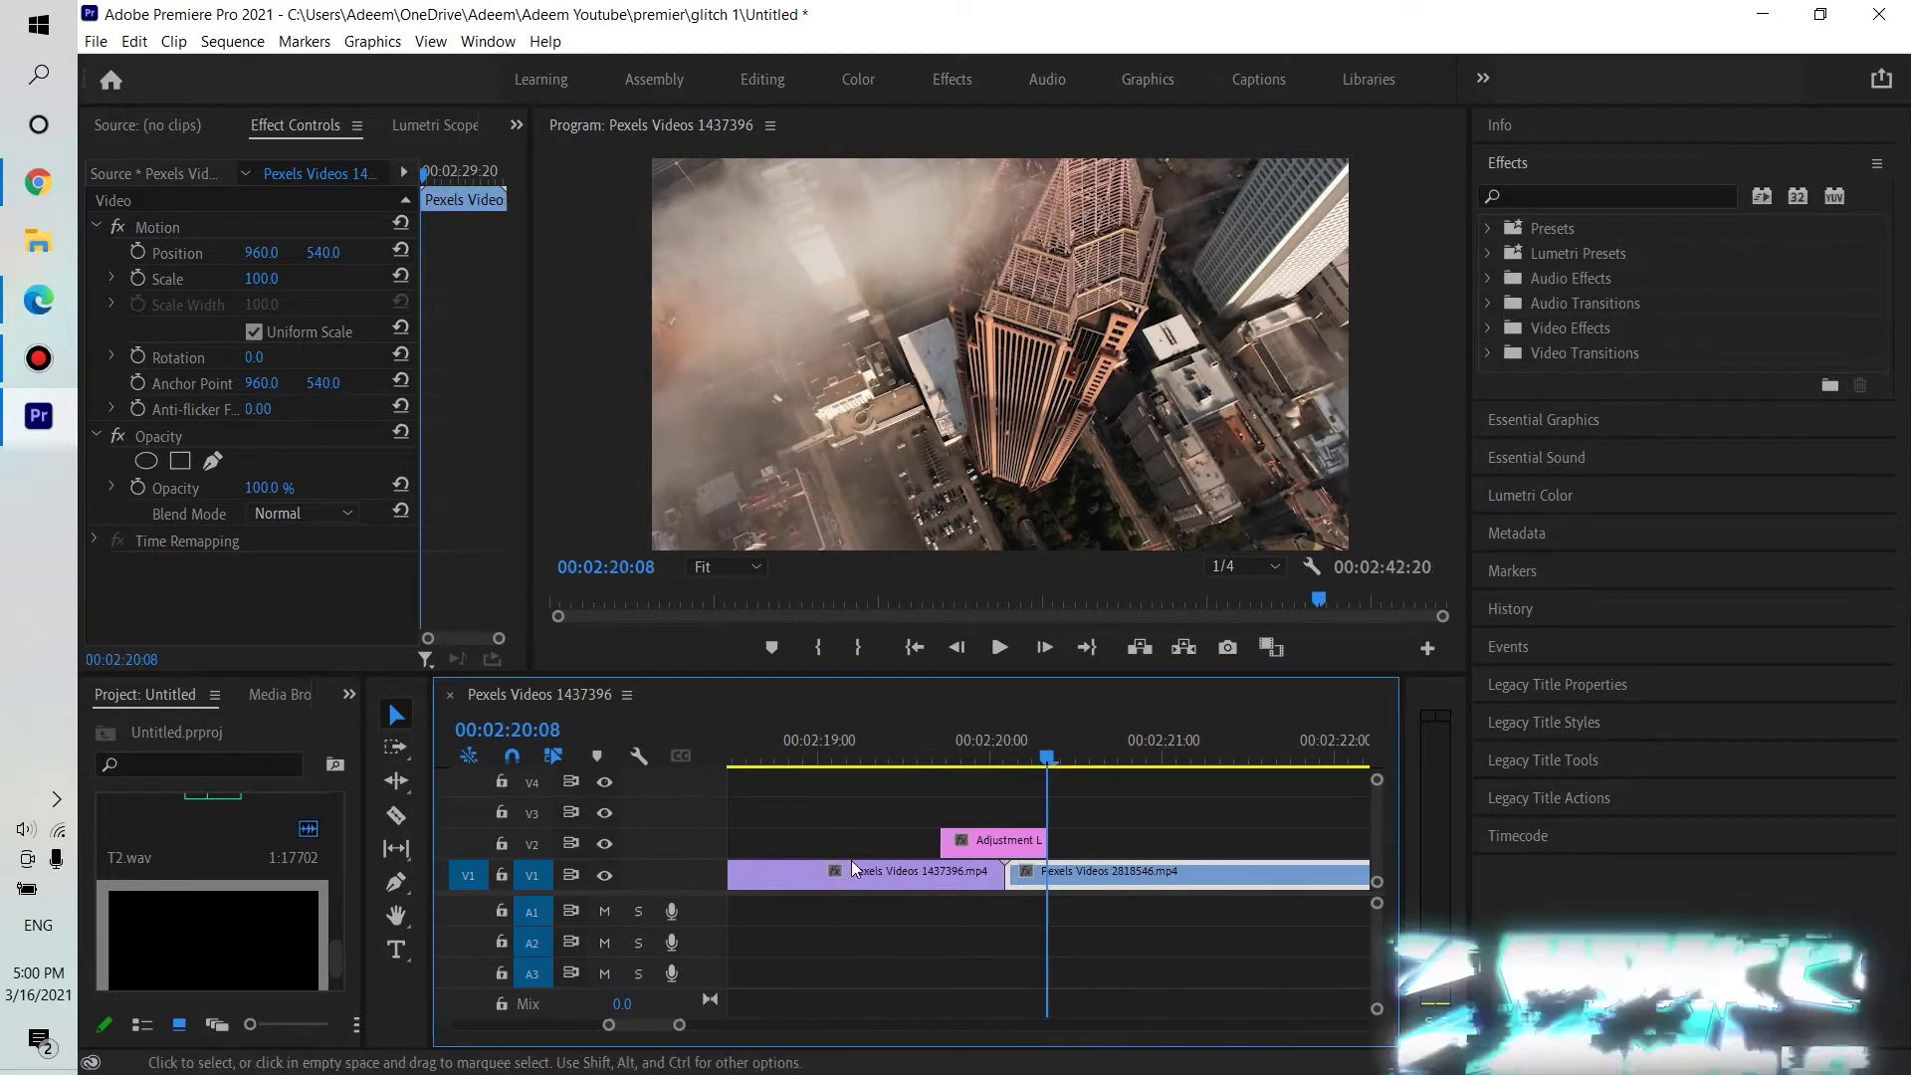
{"action": "scroll", "coordinate": [1005, 861], "scroll_direction": "up", "scroll_amount": 1}
Duplicate the shortened adjustment layer onto V3 and V4, directly above the original, and select the one on V2
{"action": "left_click", "coordinate": [1012, 853]}
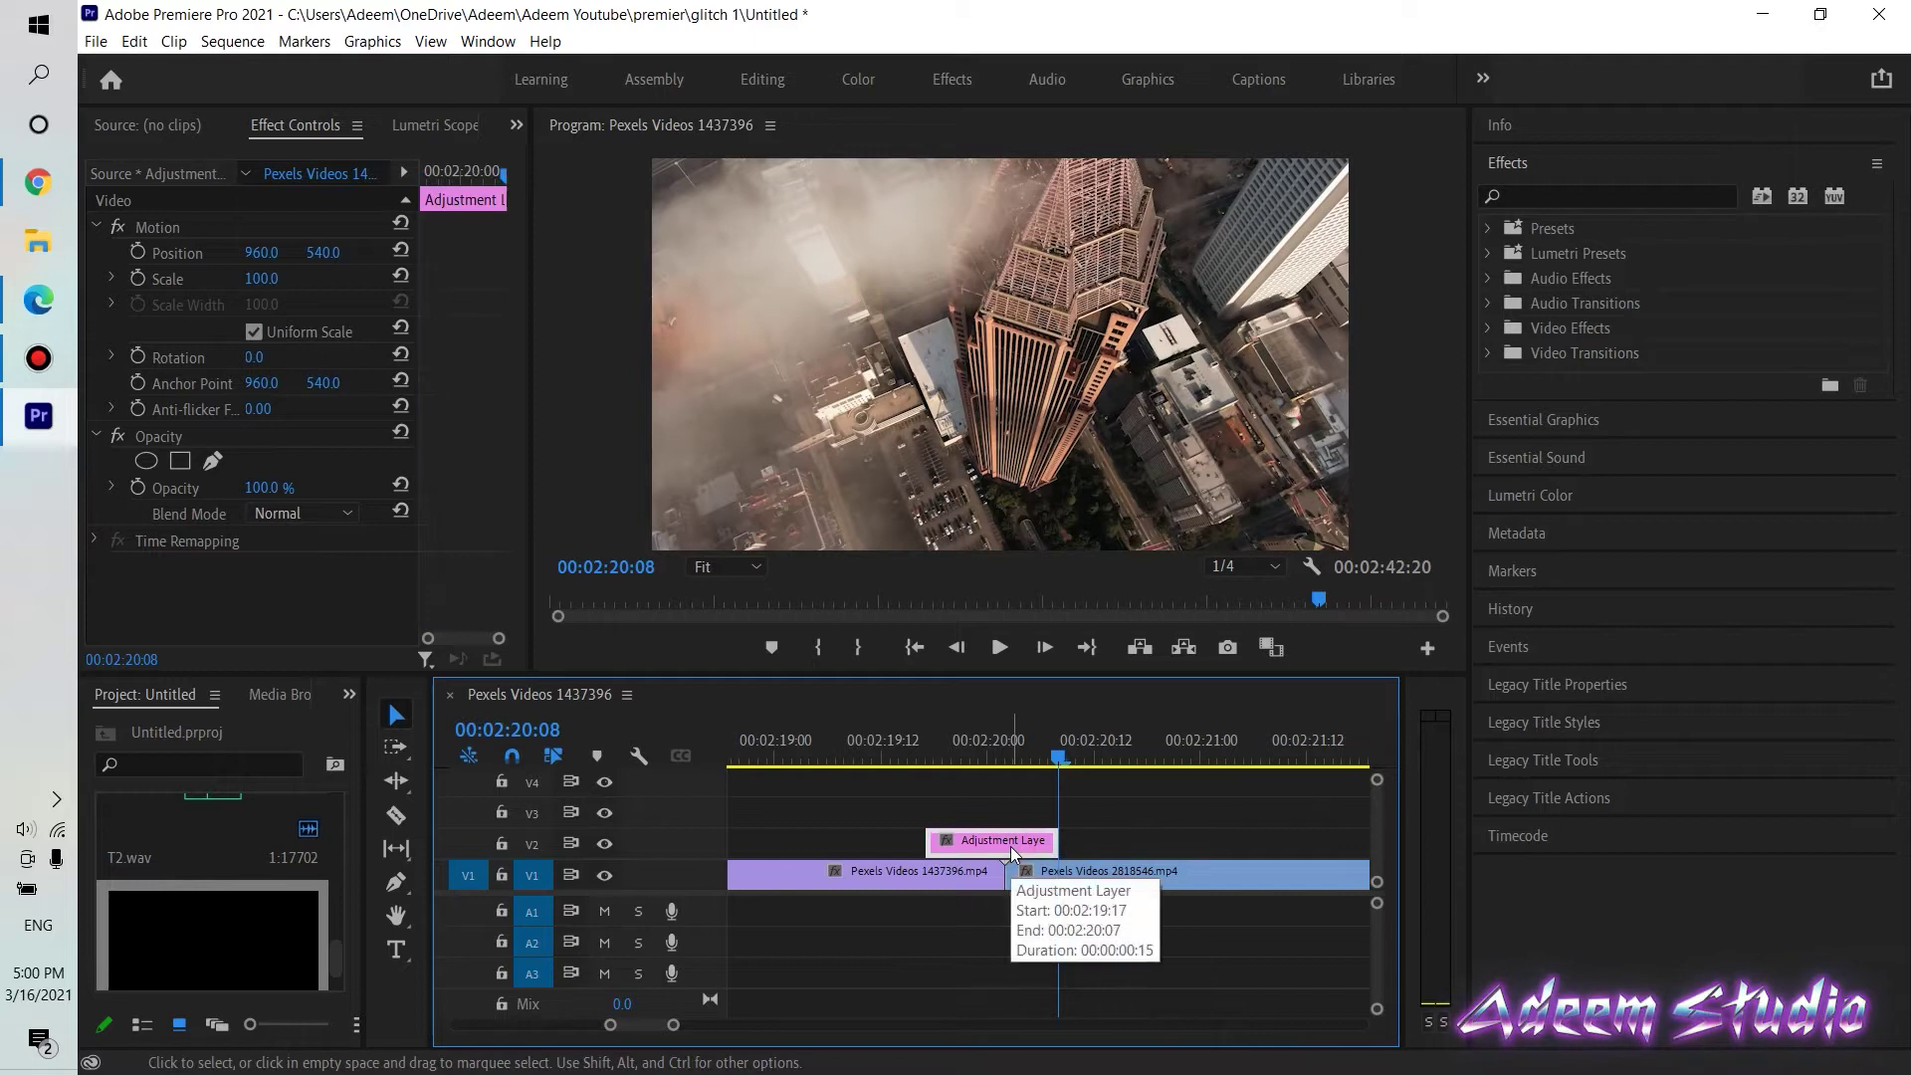
{"action": "left_click_drag", "start_coordinate": [1012, 853], "coordinate": [1005, 751]}
{"action": "left_click", "coordinate": [1005, 841]}
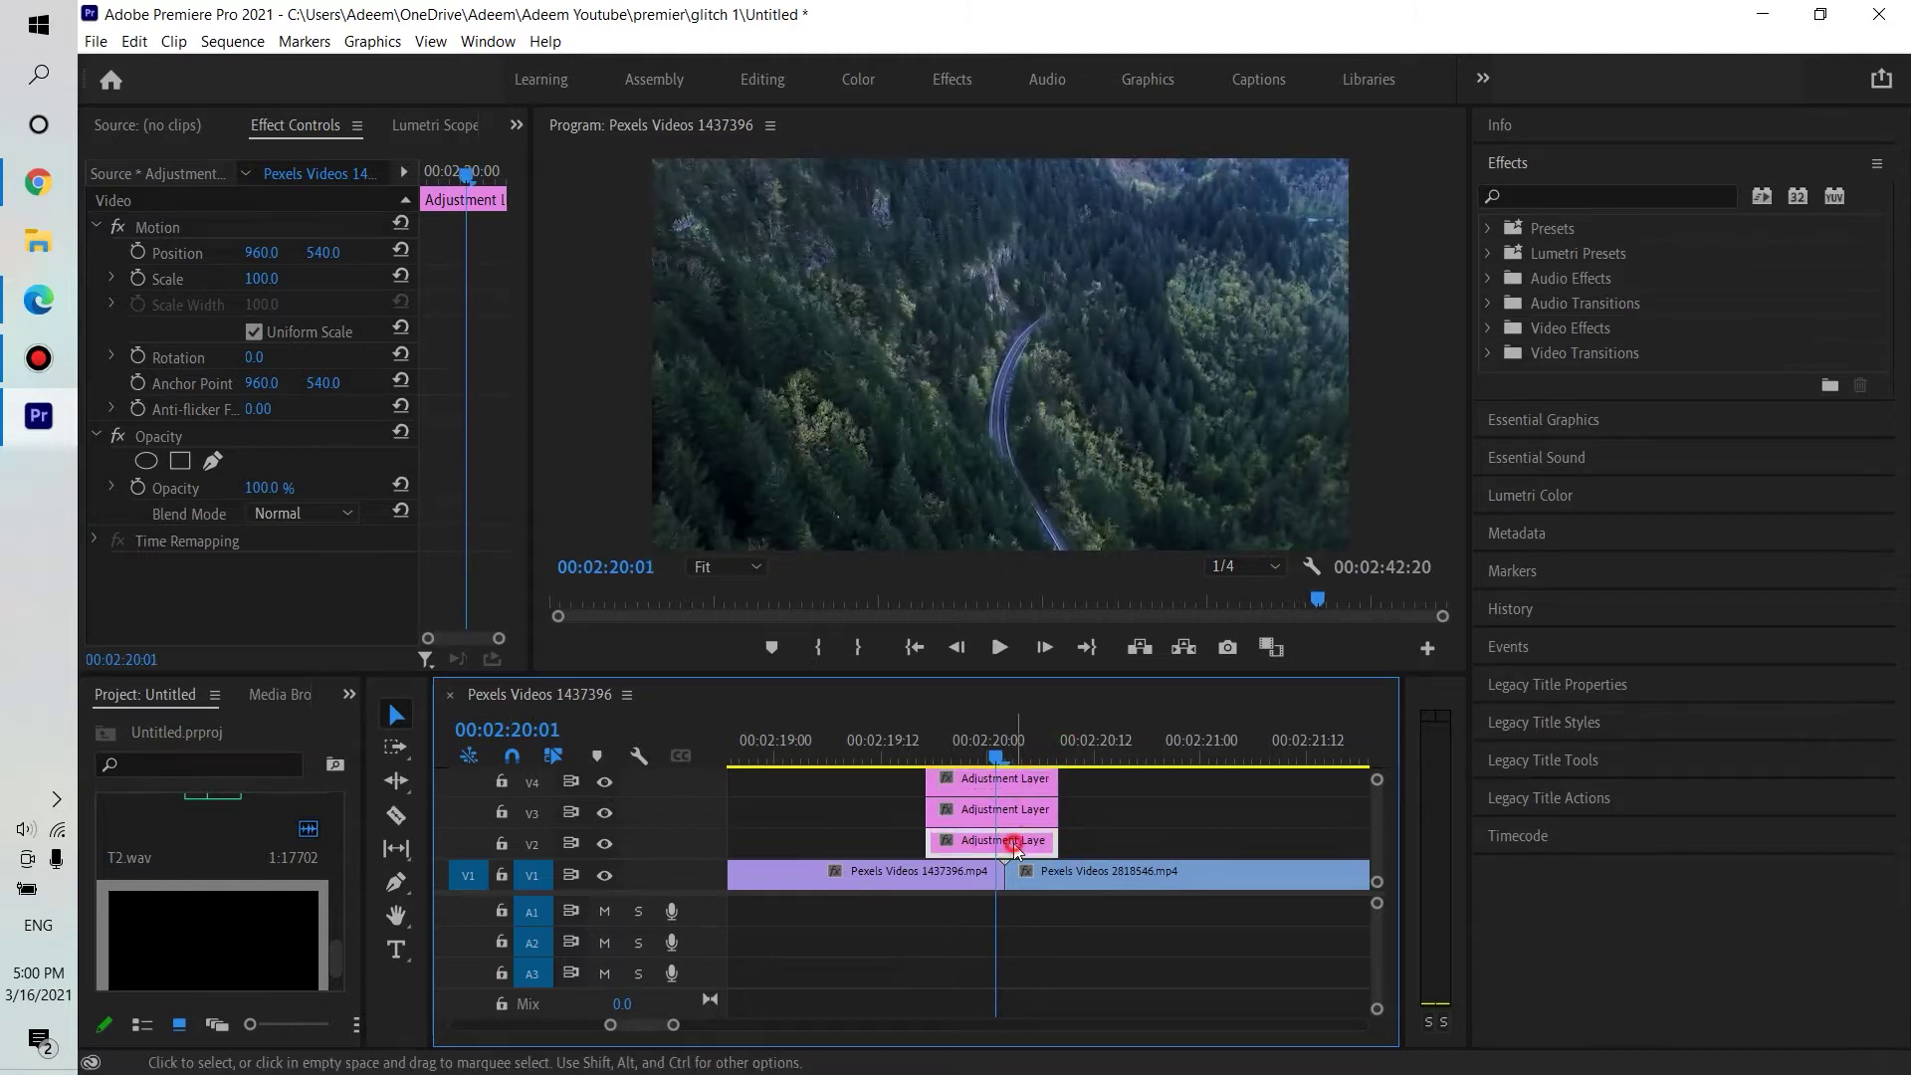
Find the Wave Warp effect and apply it to the adjustment layer on V2
{"action": "left_click", "coordinate": [1634, 197]}
{"action": "type", "text": "w"}
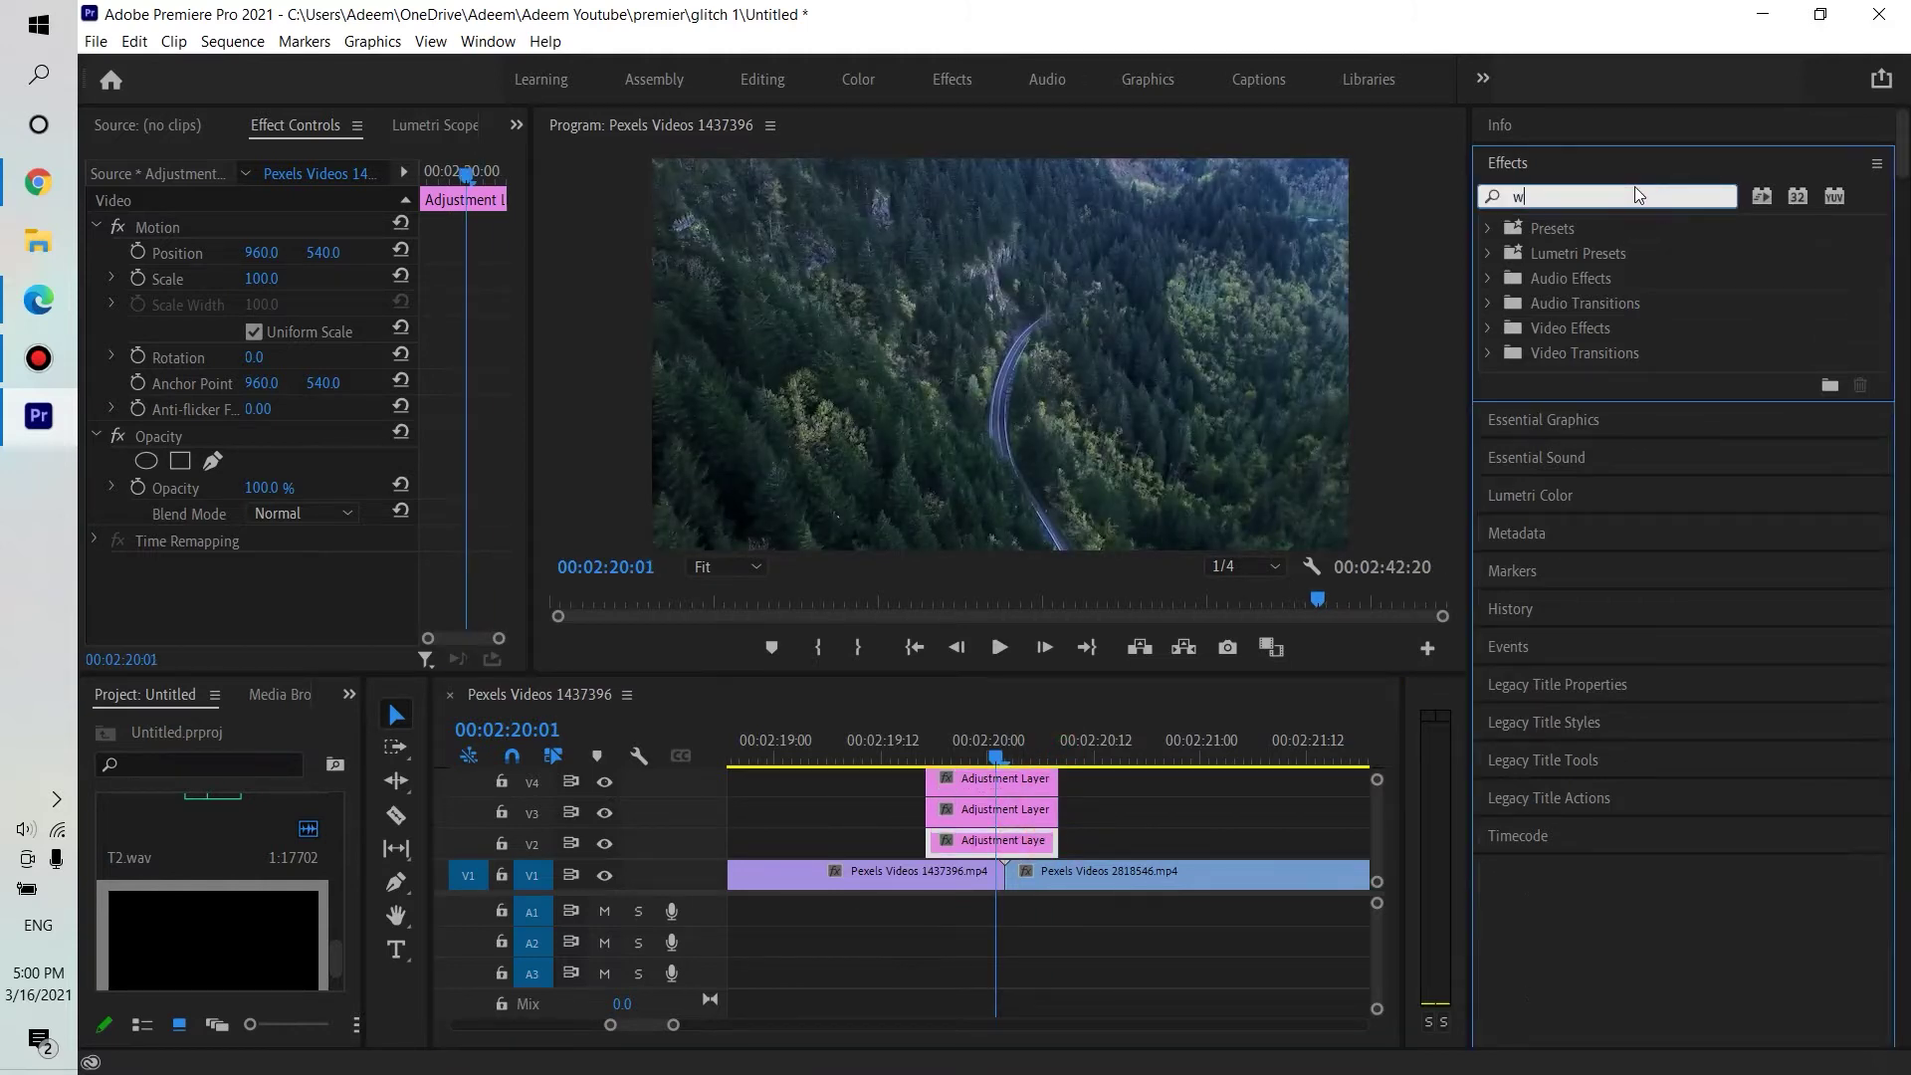
{"action": "type", "text": "ave warp"}
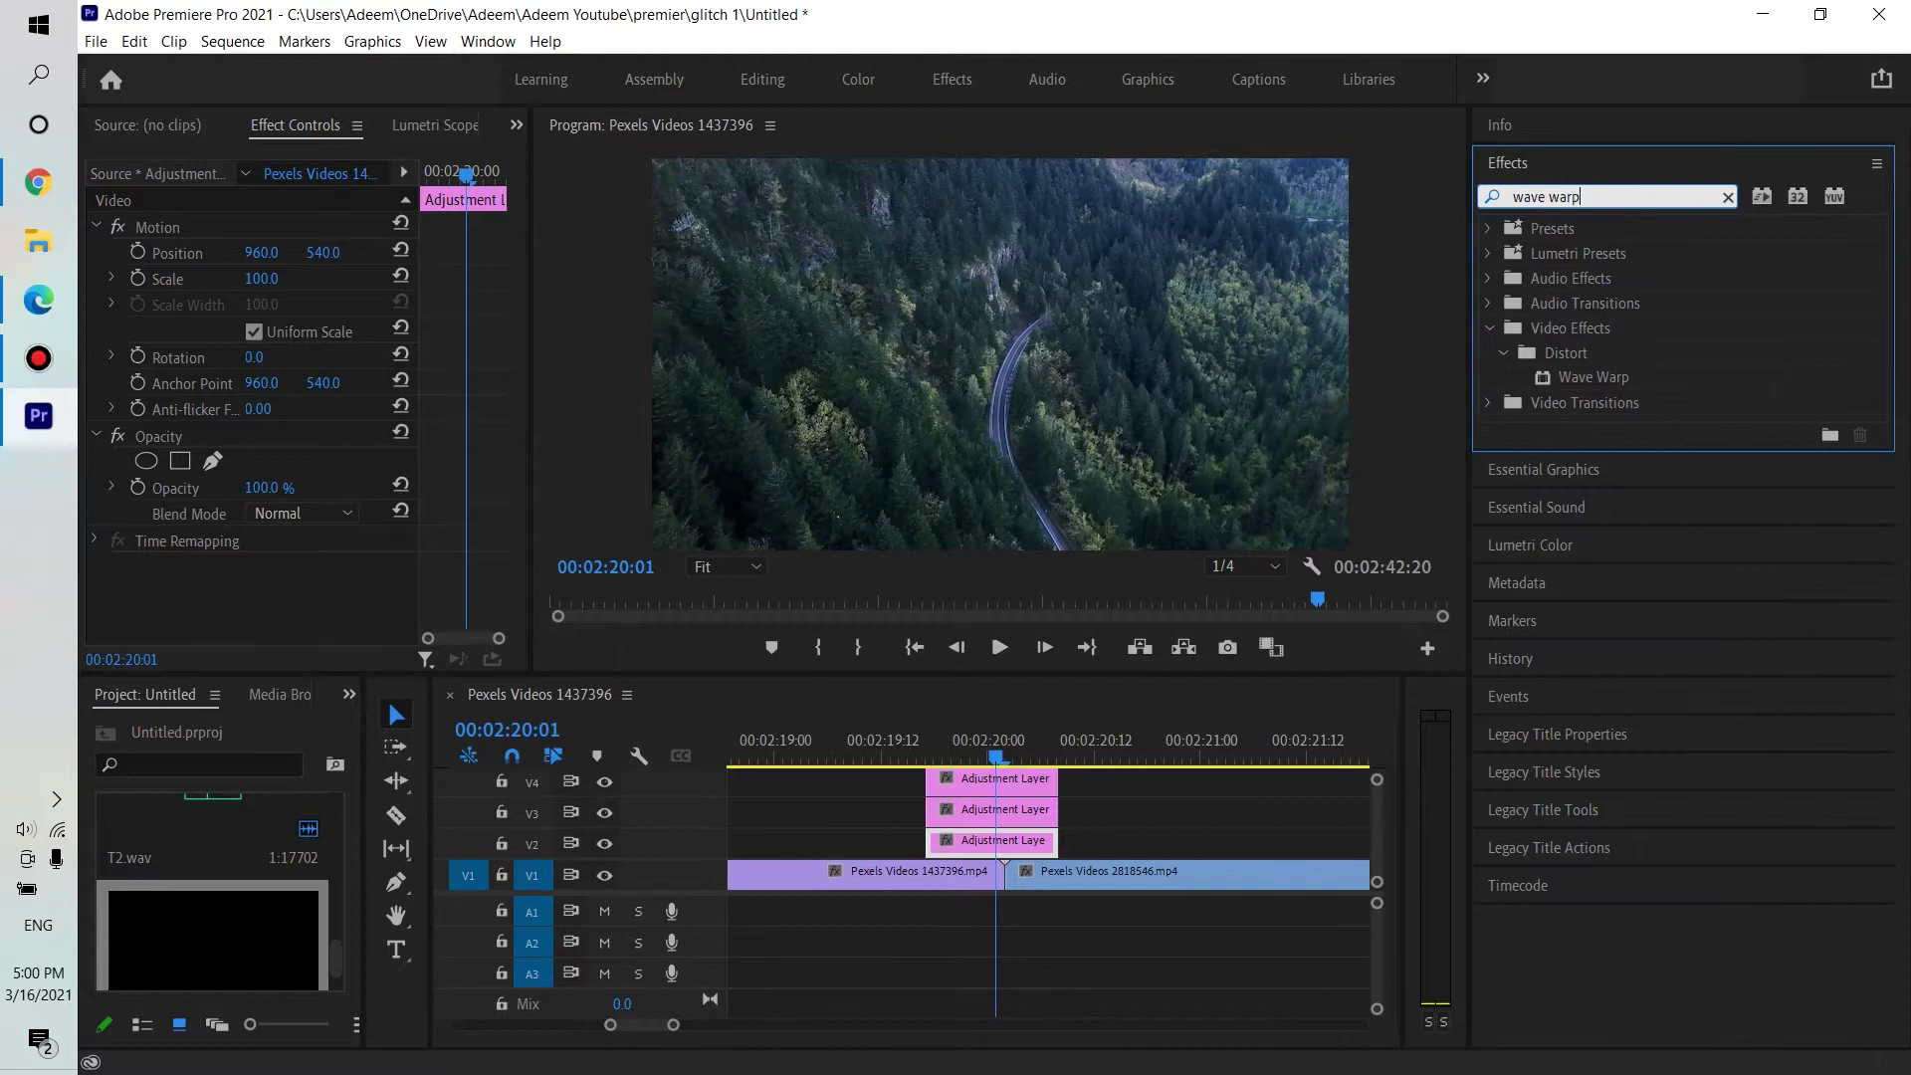
{"action": "left_click_drag", "start_coordinate": [1592, 377], "coordinate": [1483, 386]}
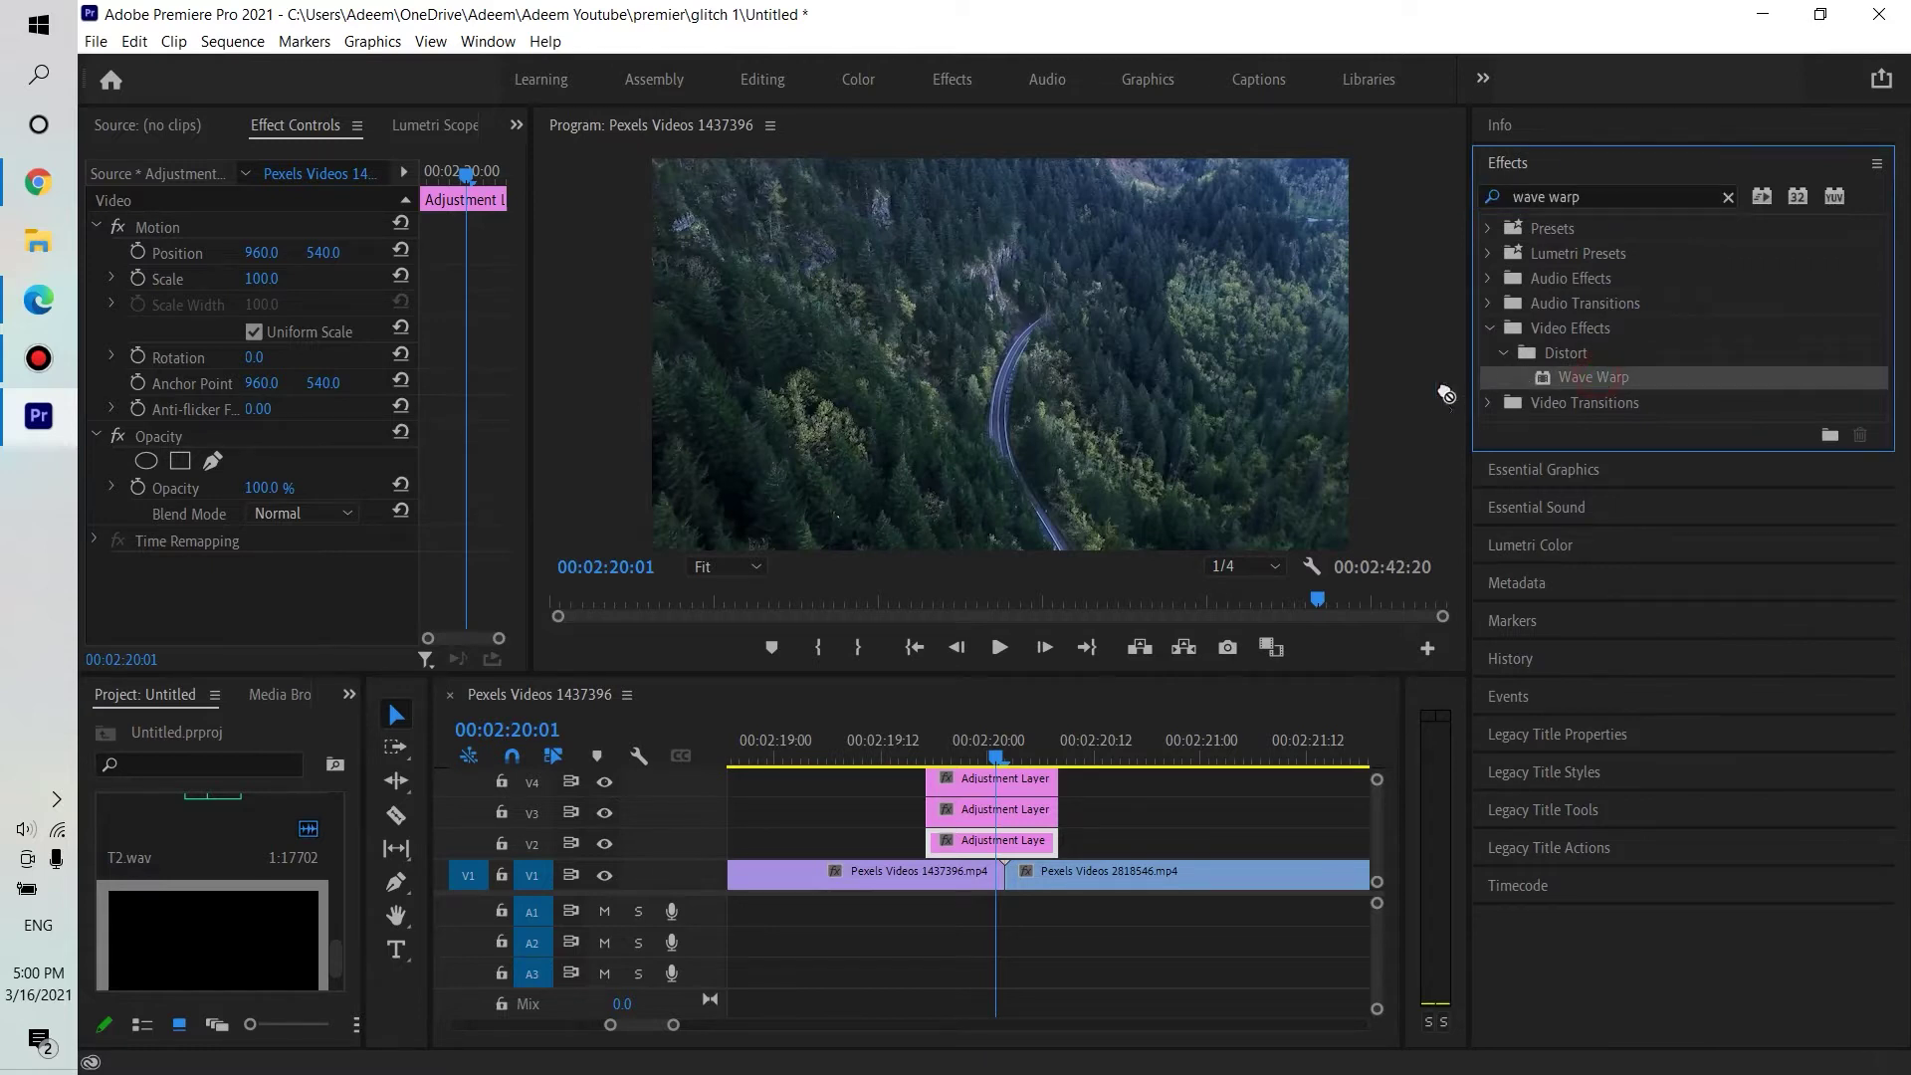
{"action": "left_click_drag", "start_coordinate": [1043, 713], "coordinate": [983, 853]}
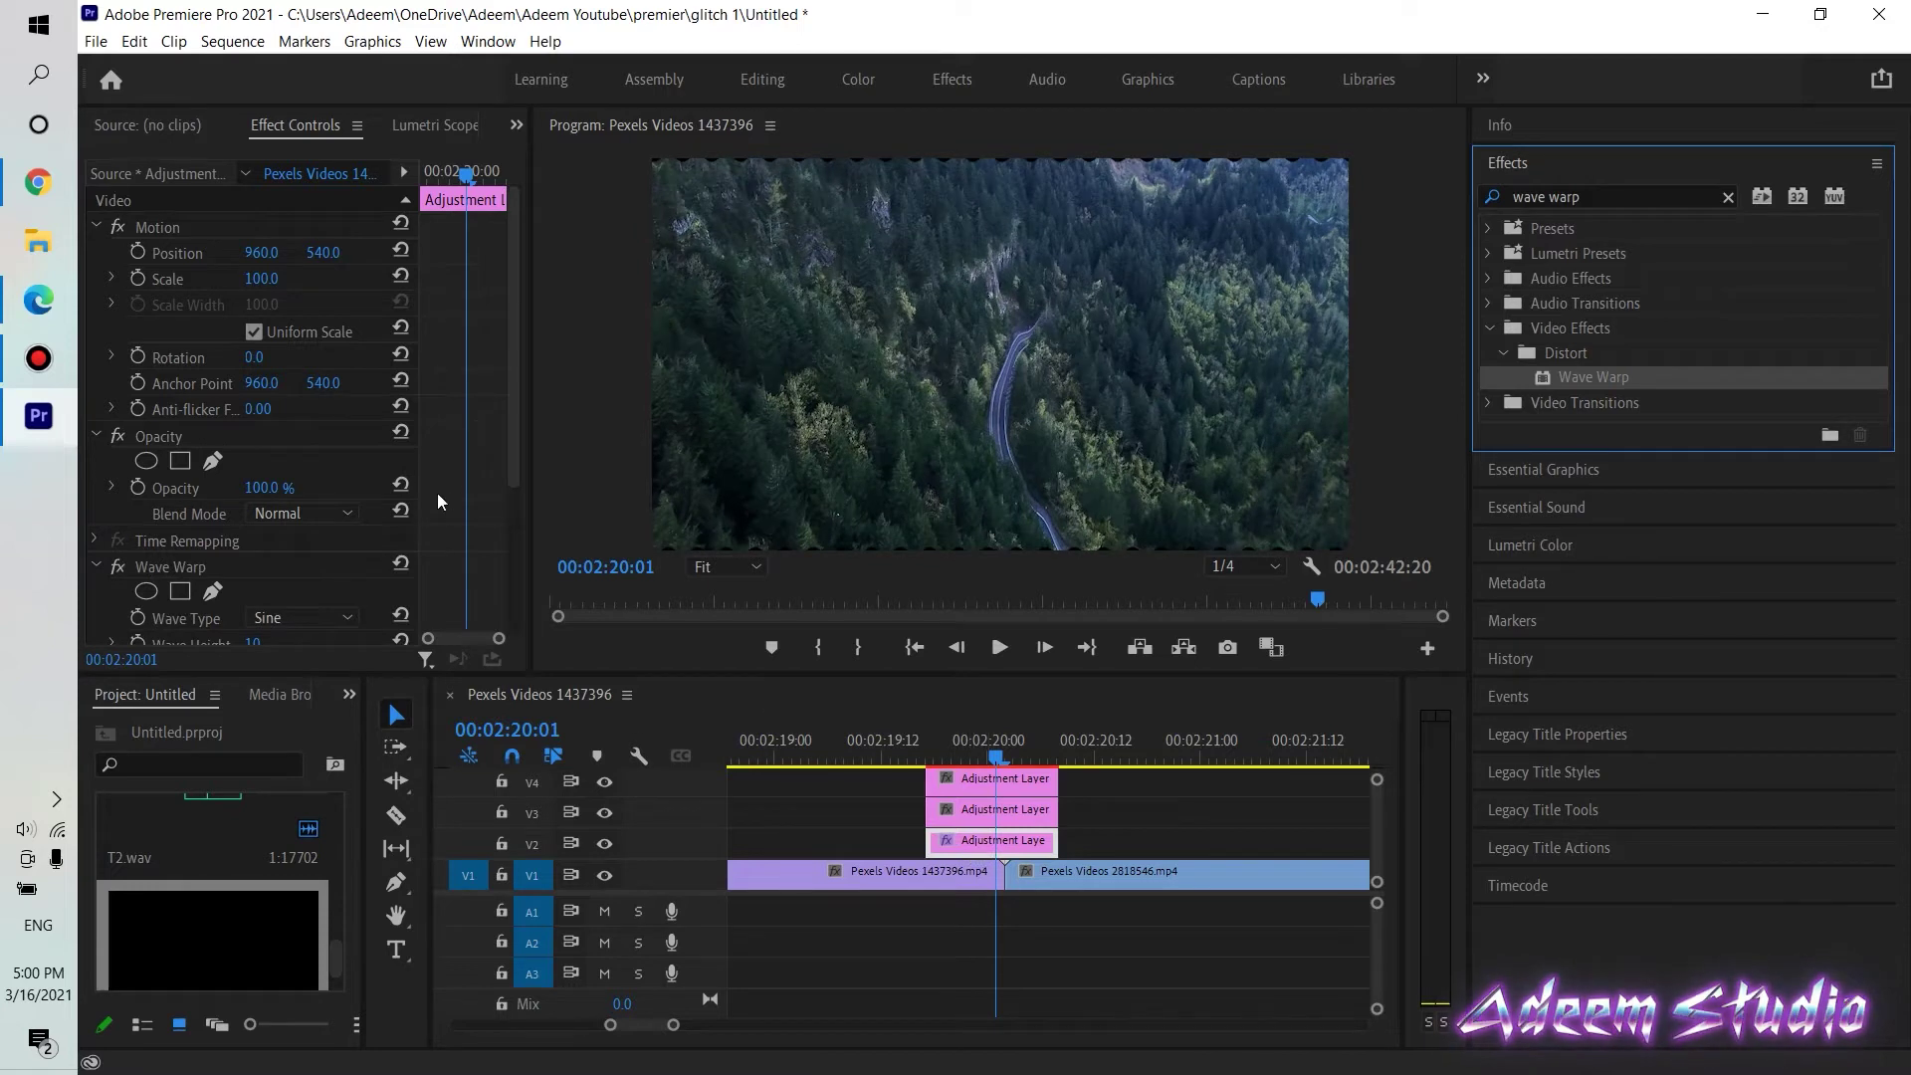
Configure Wave Warp with wave type Noise, wave height 250, wave width 7500, direction 0° and pinning All Edges
{"action": "scroll", "coordinate": [517, 411], "scroll_direction": "down", "scroll_amount": 3}
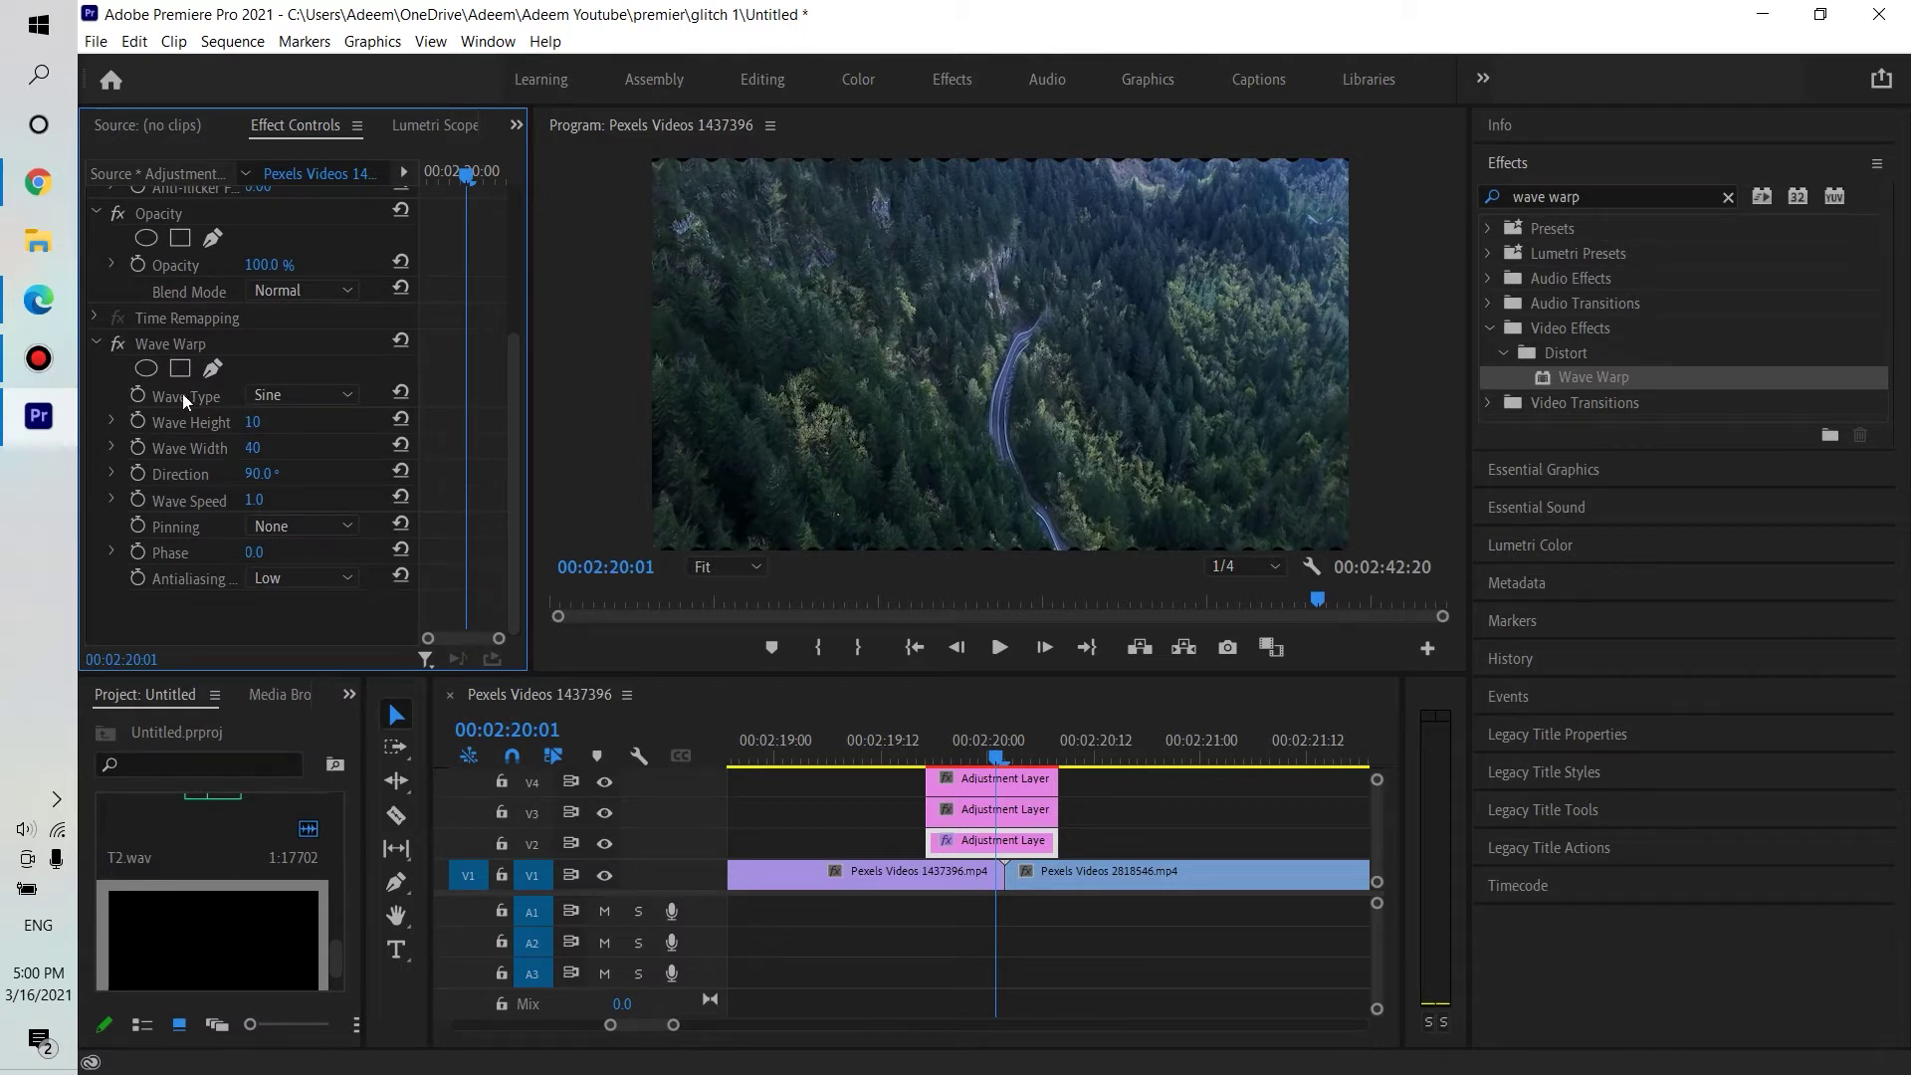
{"action": "left_click", "coordinate": [288, 399]}
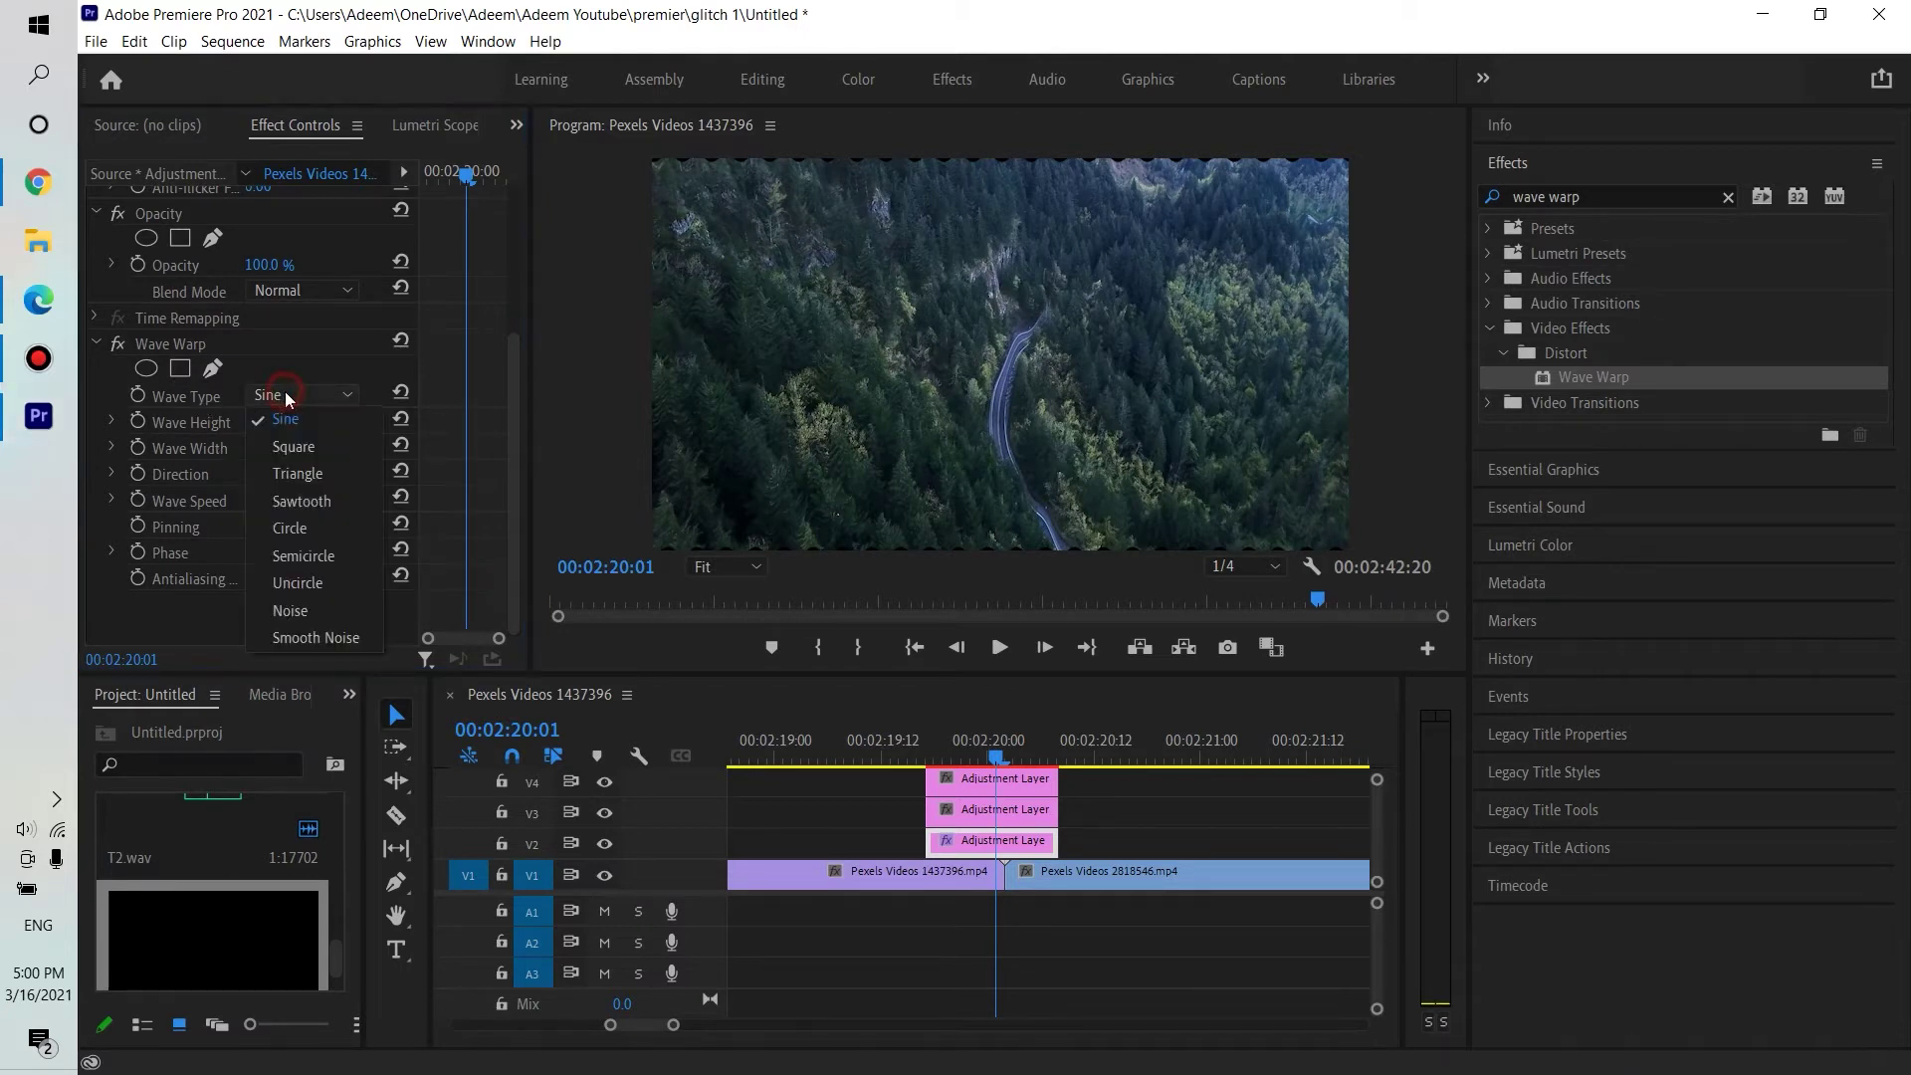
{"action": "left_click", "coordinate": [299, 612]}
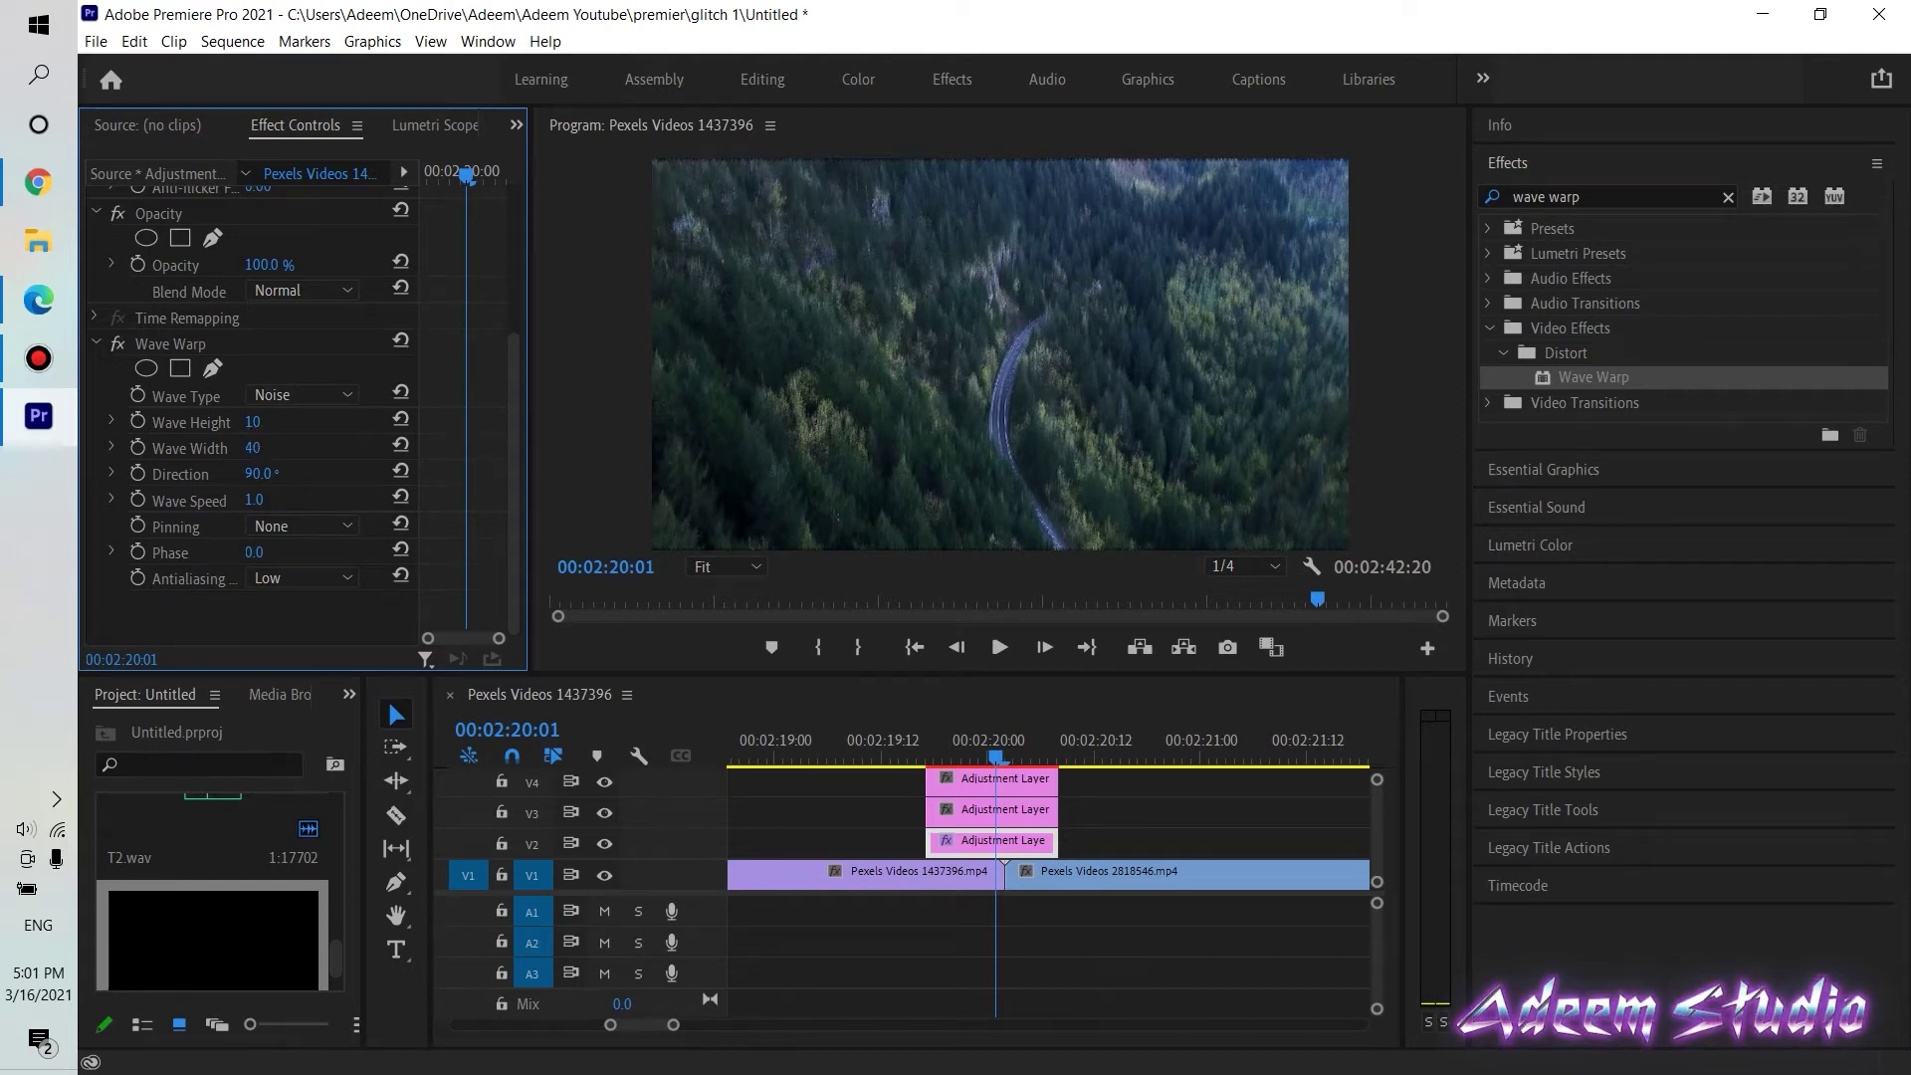
{"action": "type", "text": "25"}
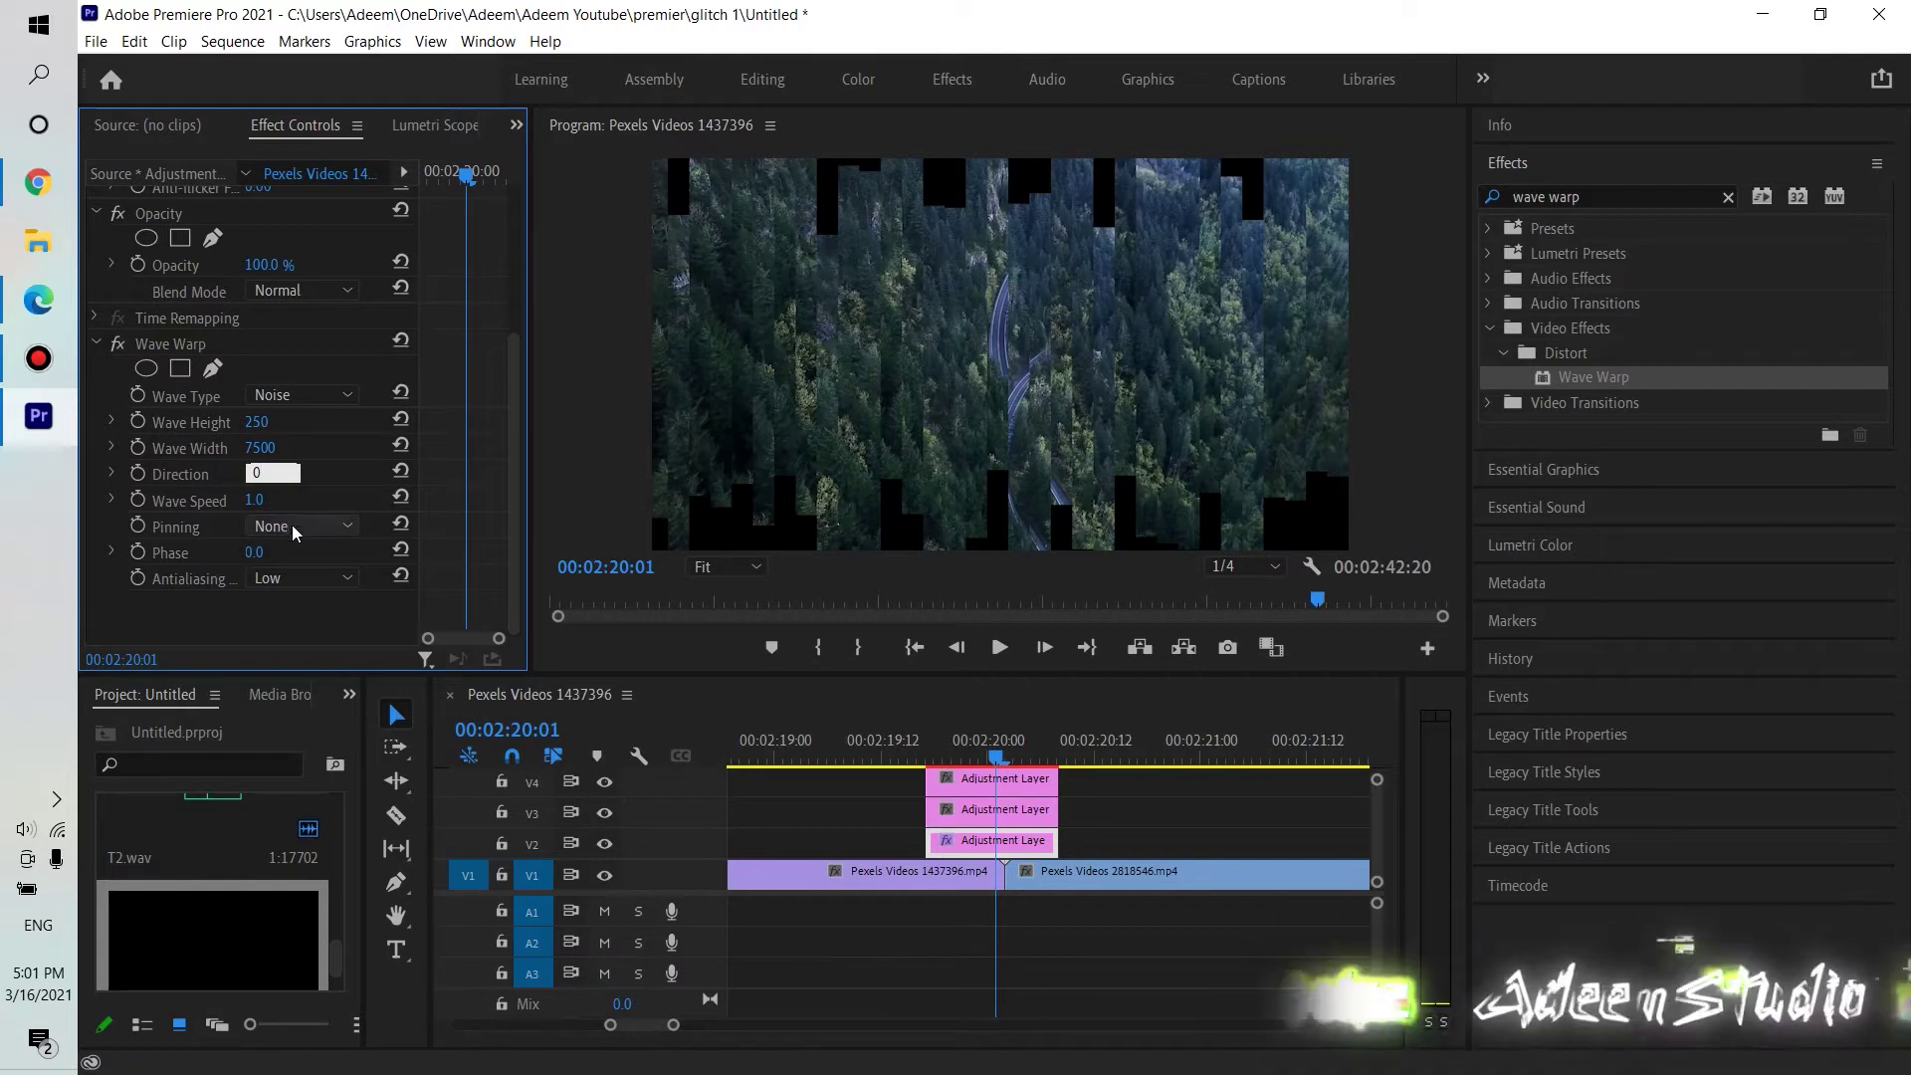
{"action": "left_click", "coordinate": [290, 530]}
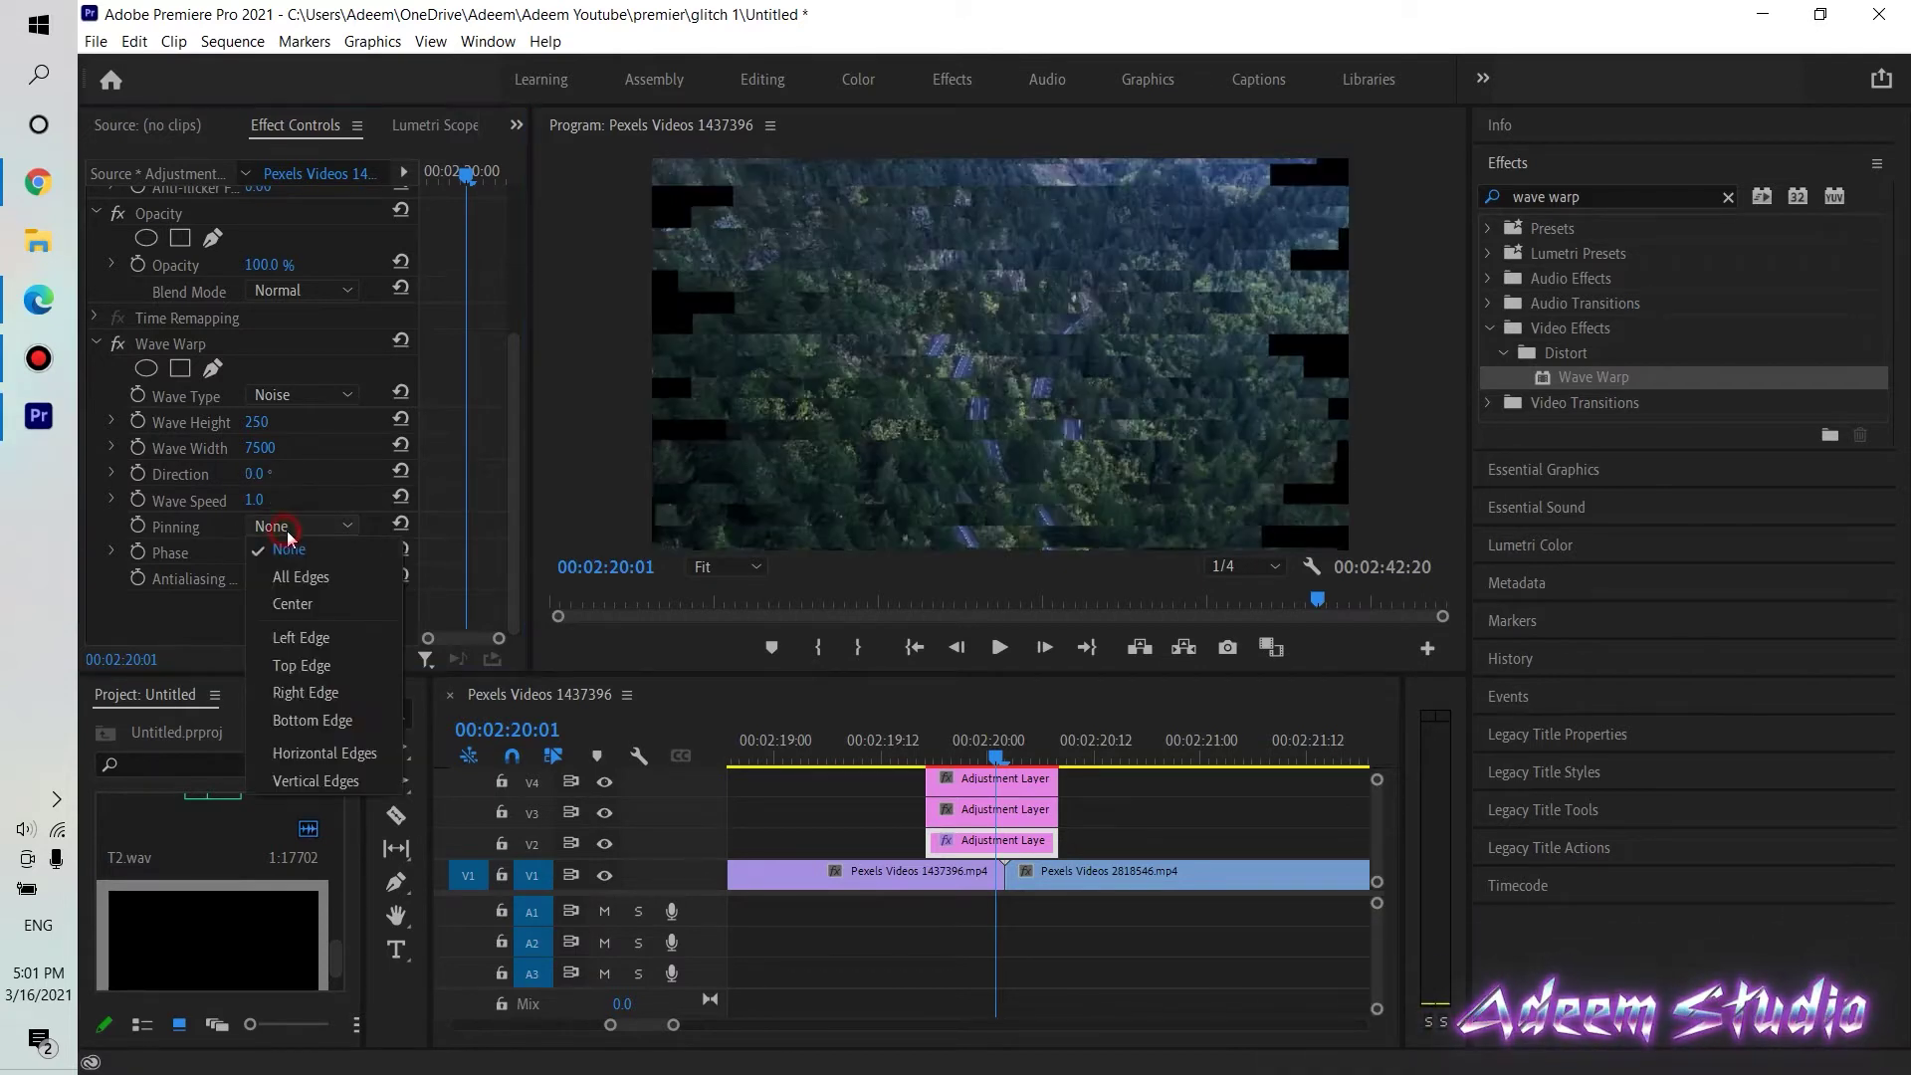
{"action": "left_click", "coordinate": [313, 579]}
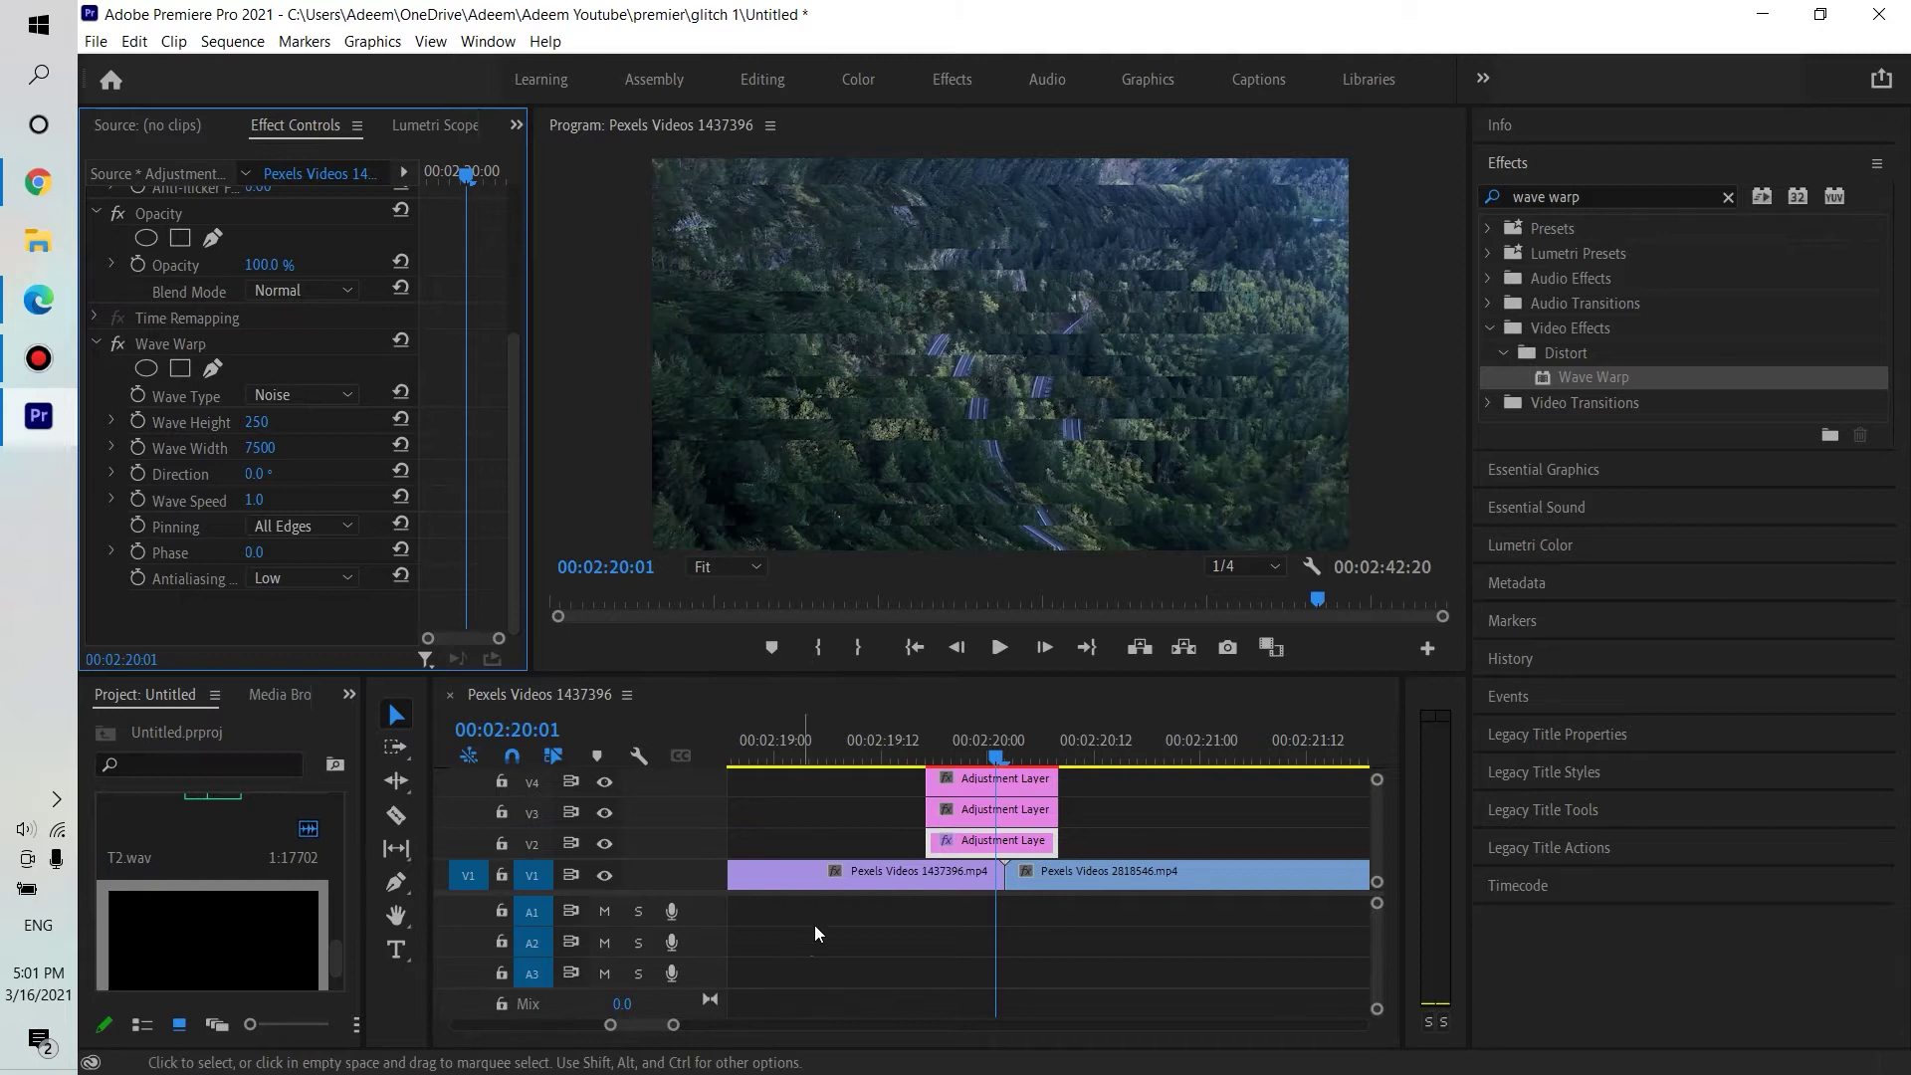
Split the V2 adjustment layer with the Razor tool at 00:02:19:19 and 00:02:19:21
{"action": "scroll", "coordinate": [884, 896], "scroll_direction": "up", "scroll_amount": 4}
{"action": "left_click_drag", "start_coordinate": [1035, 748], "coordinate": [938, 749]}
{"action": "scroll", "coordinate": [981, 731], "scroll_direction": "up", "scroll_amount": 2}
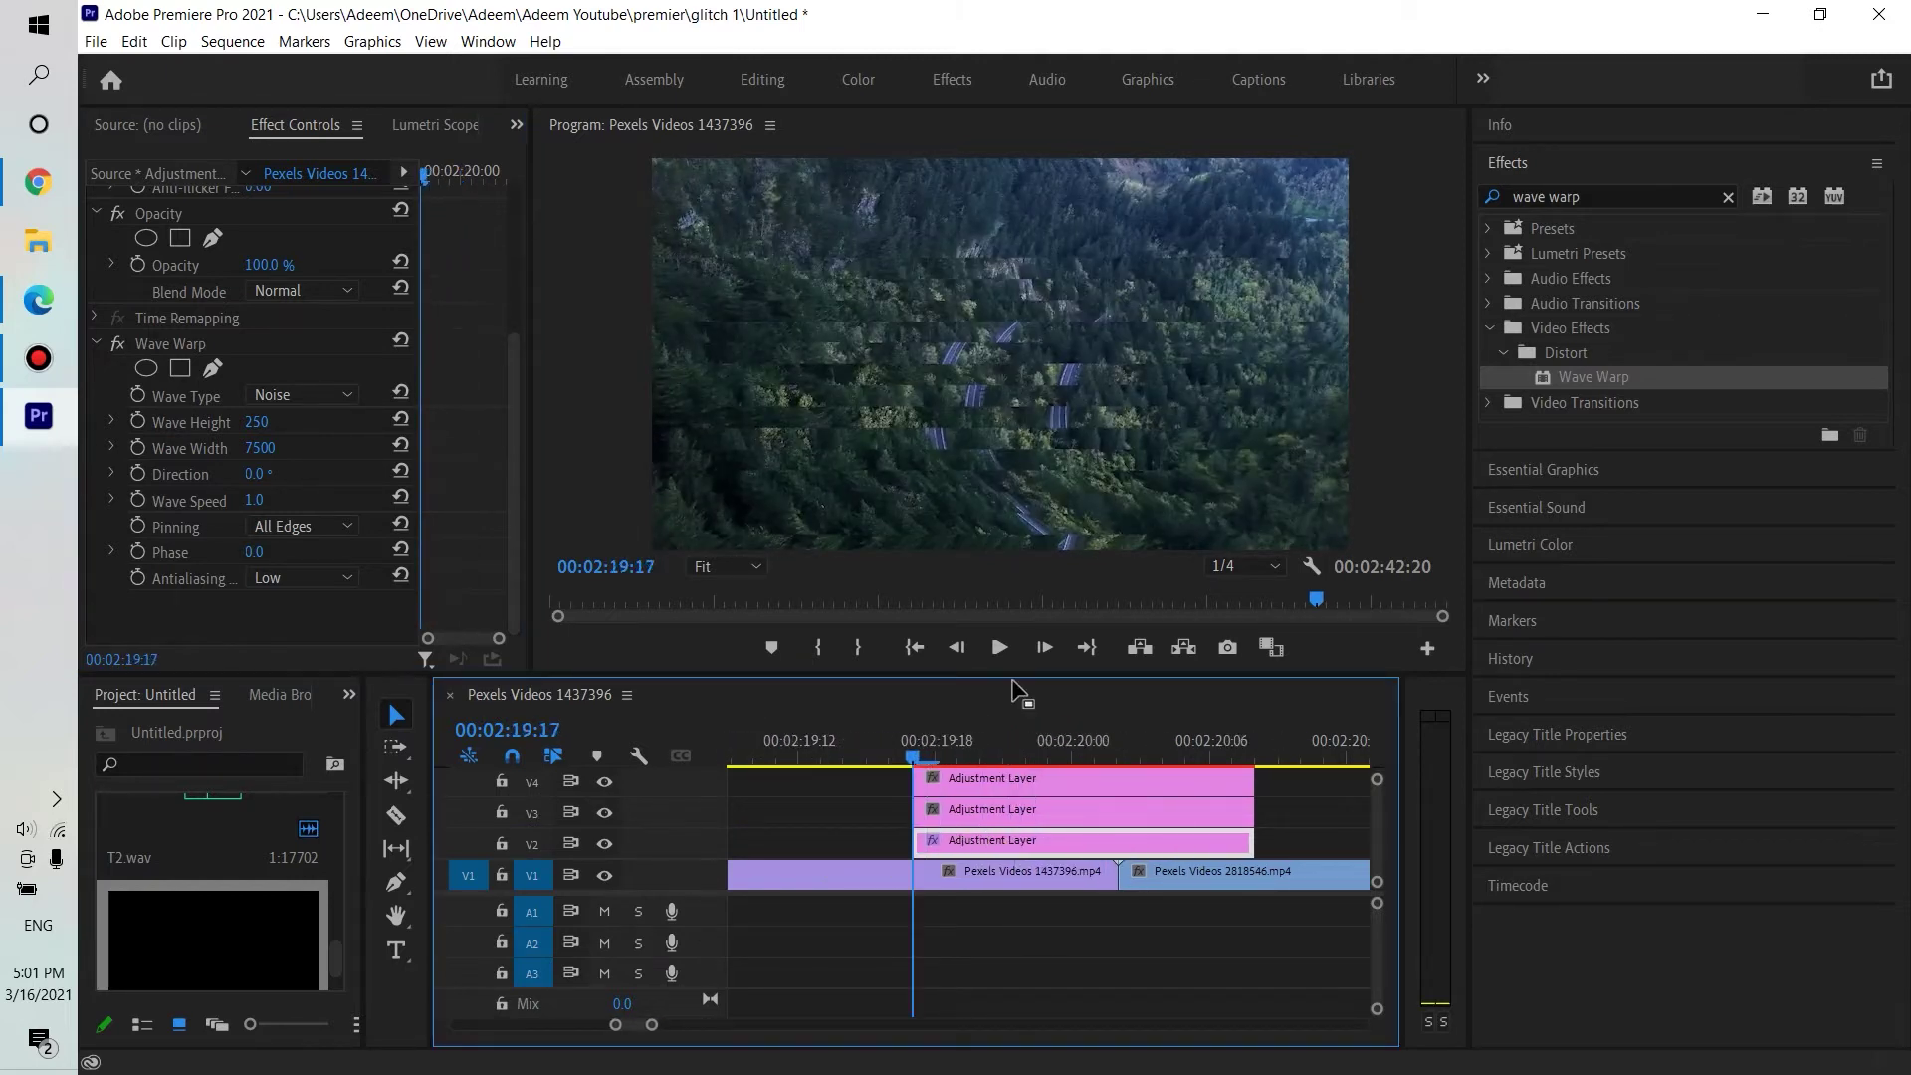
{"action": "left_click", "coordinate": [1044, 647]}
{"action": "left_click", "coordinate": [1044, 648]}
{"action": "key", "text": "c"}
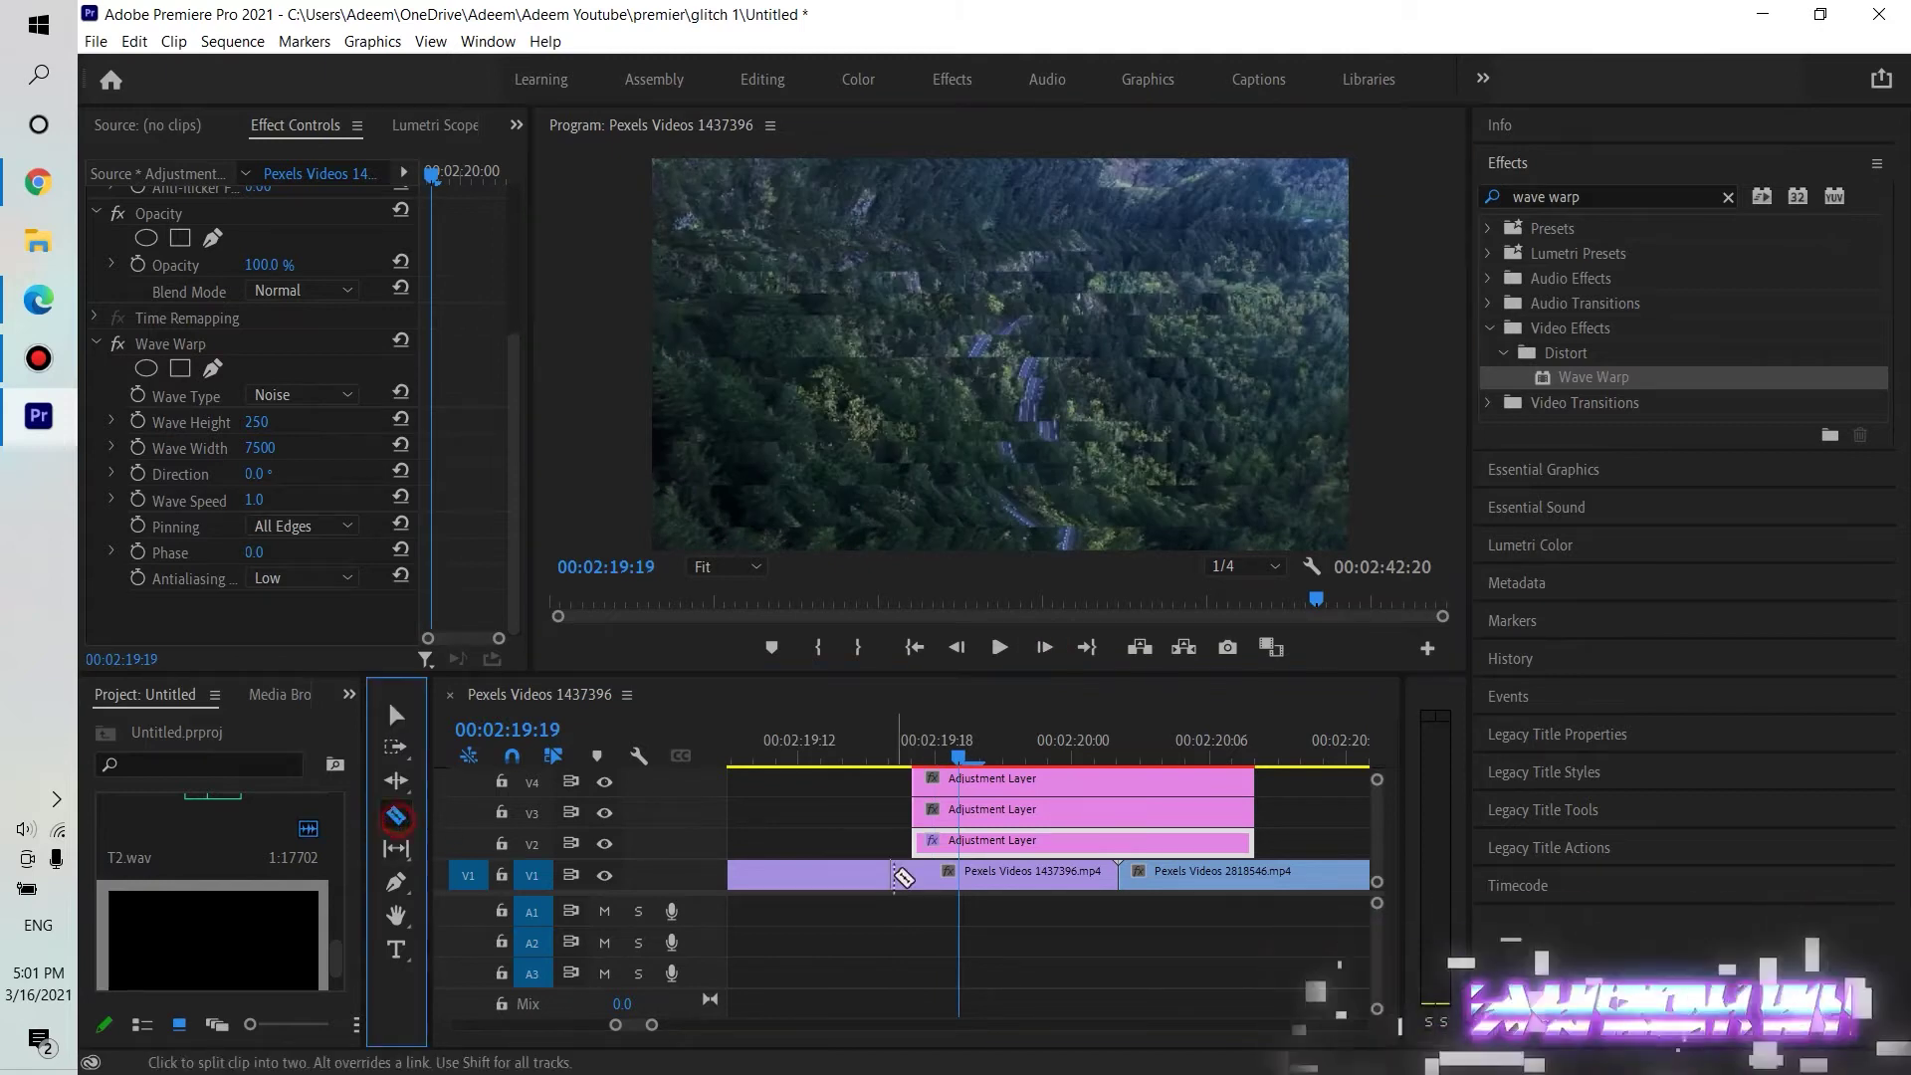
{"action": "left_click", "coordinate": [961, 846]}
{"action": "key", "text": "Right"}
{"action": "key", "text": "Right"}
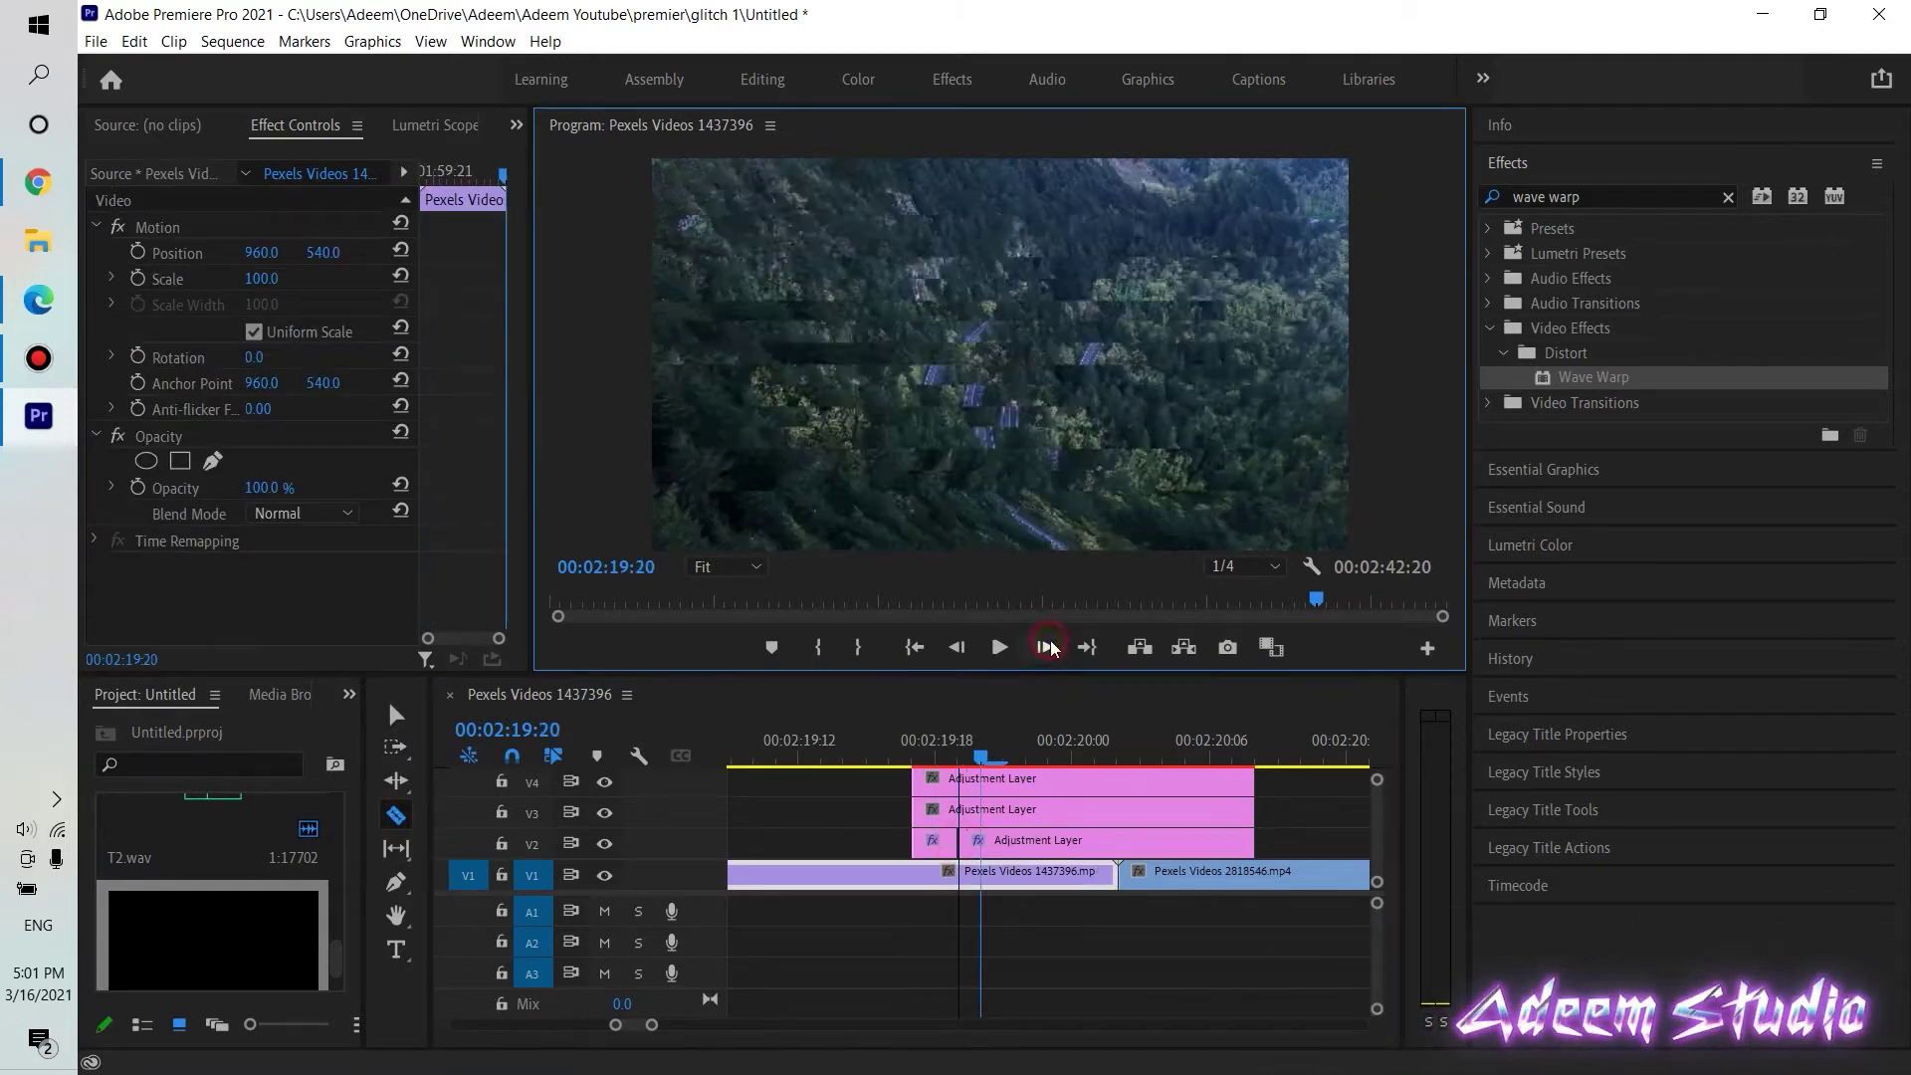
{"action": "left_click", "coordinate": [1005, 841]}
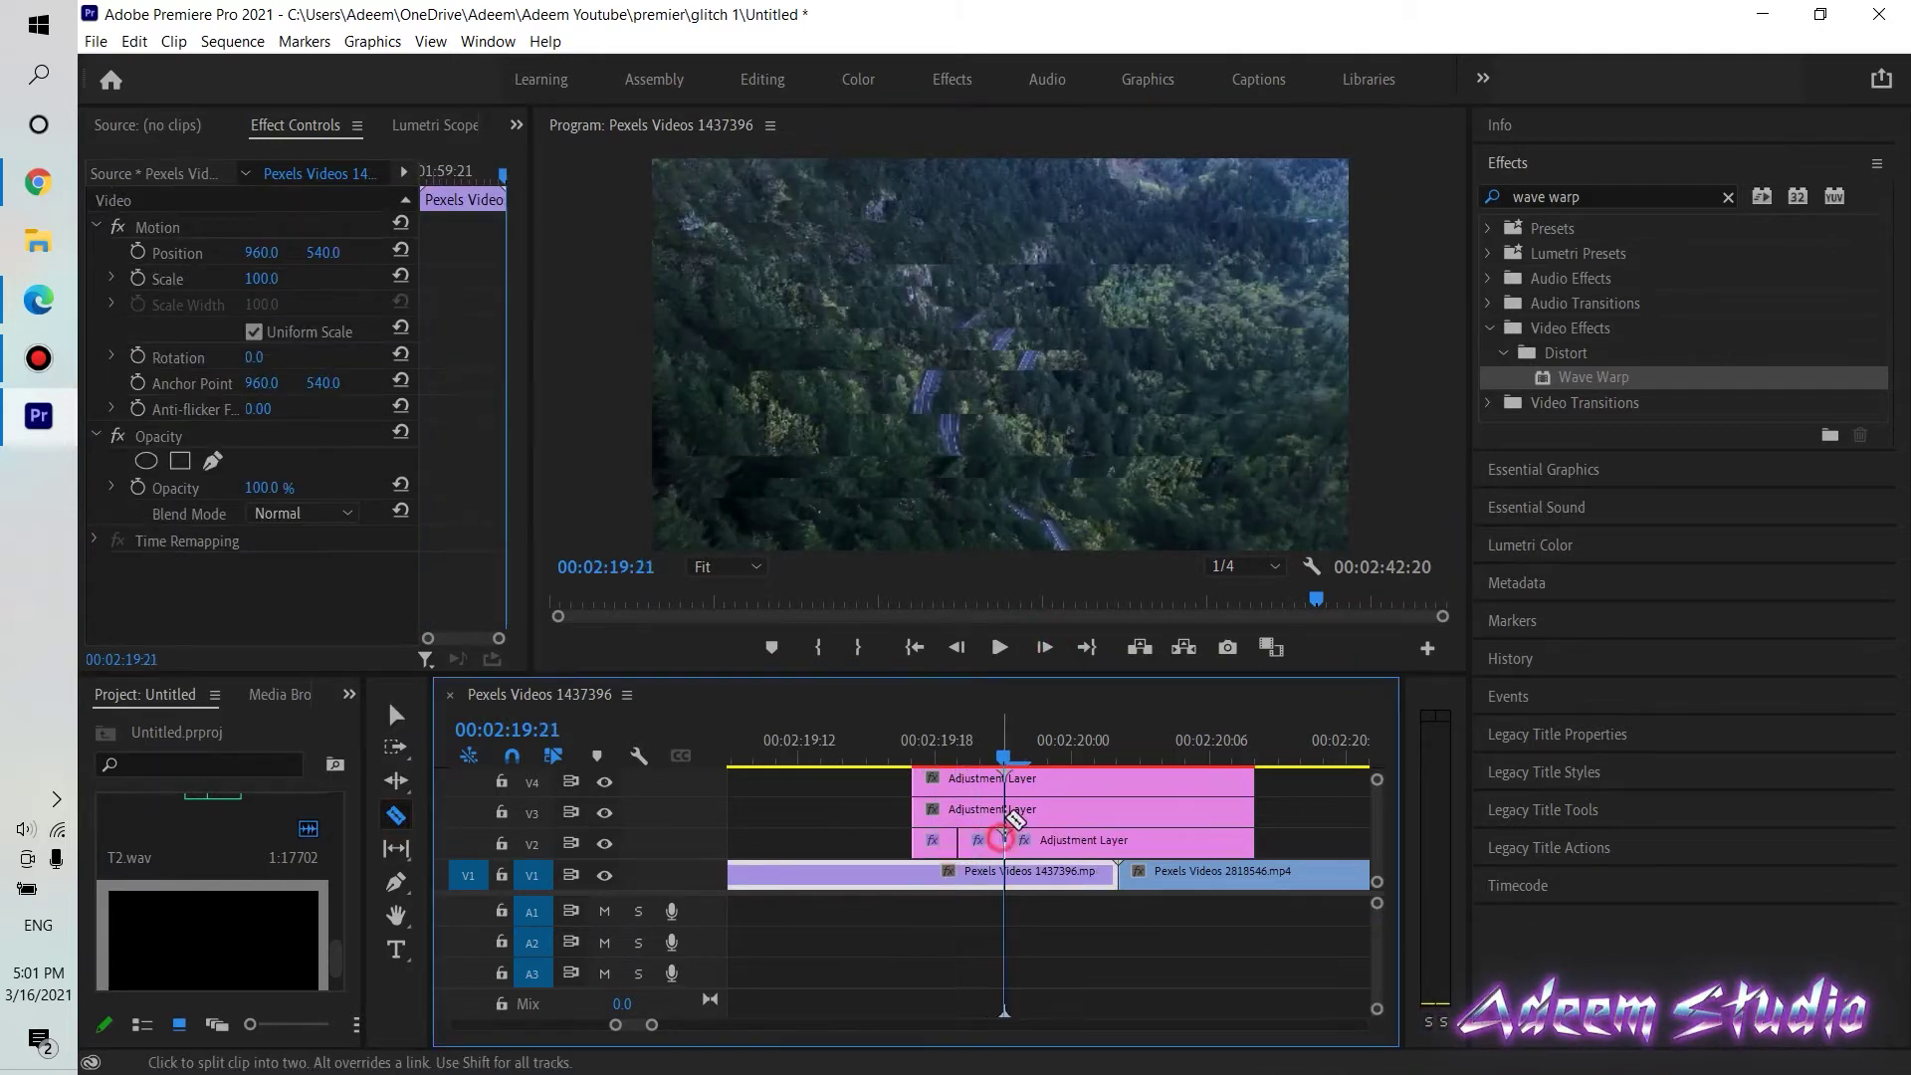
Split the V2 adjustment layer again at 00:02:19:23 and two frames after that
{"action": "left_click", "coordinate": [1044, 647]}
{"action": "left_click", "coordinate": [1044, 648]}
{"action": "left_click", "coordinate": [1051, 841]}
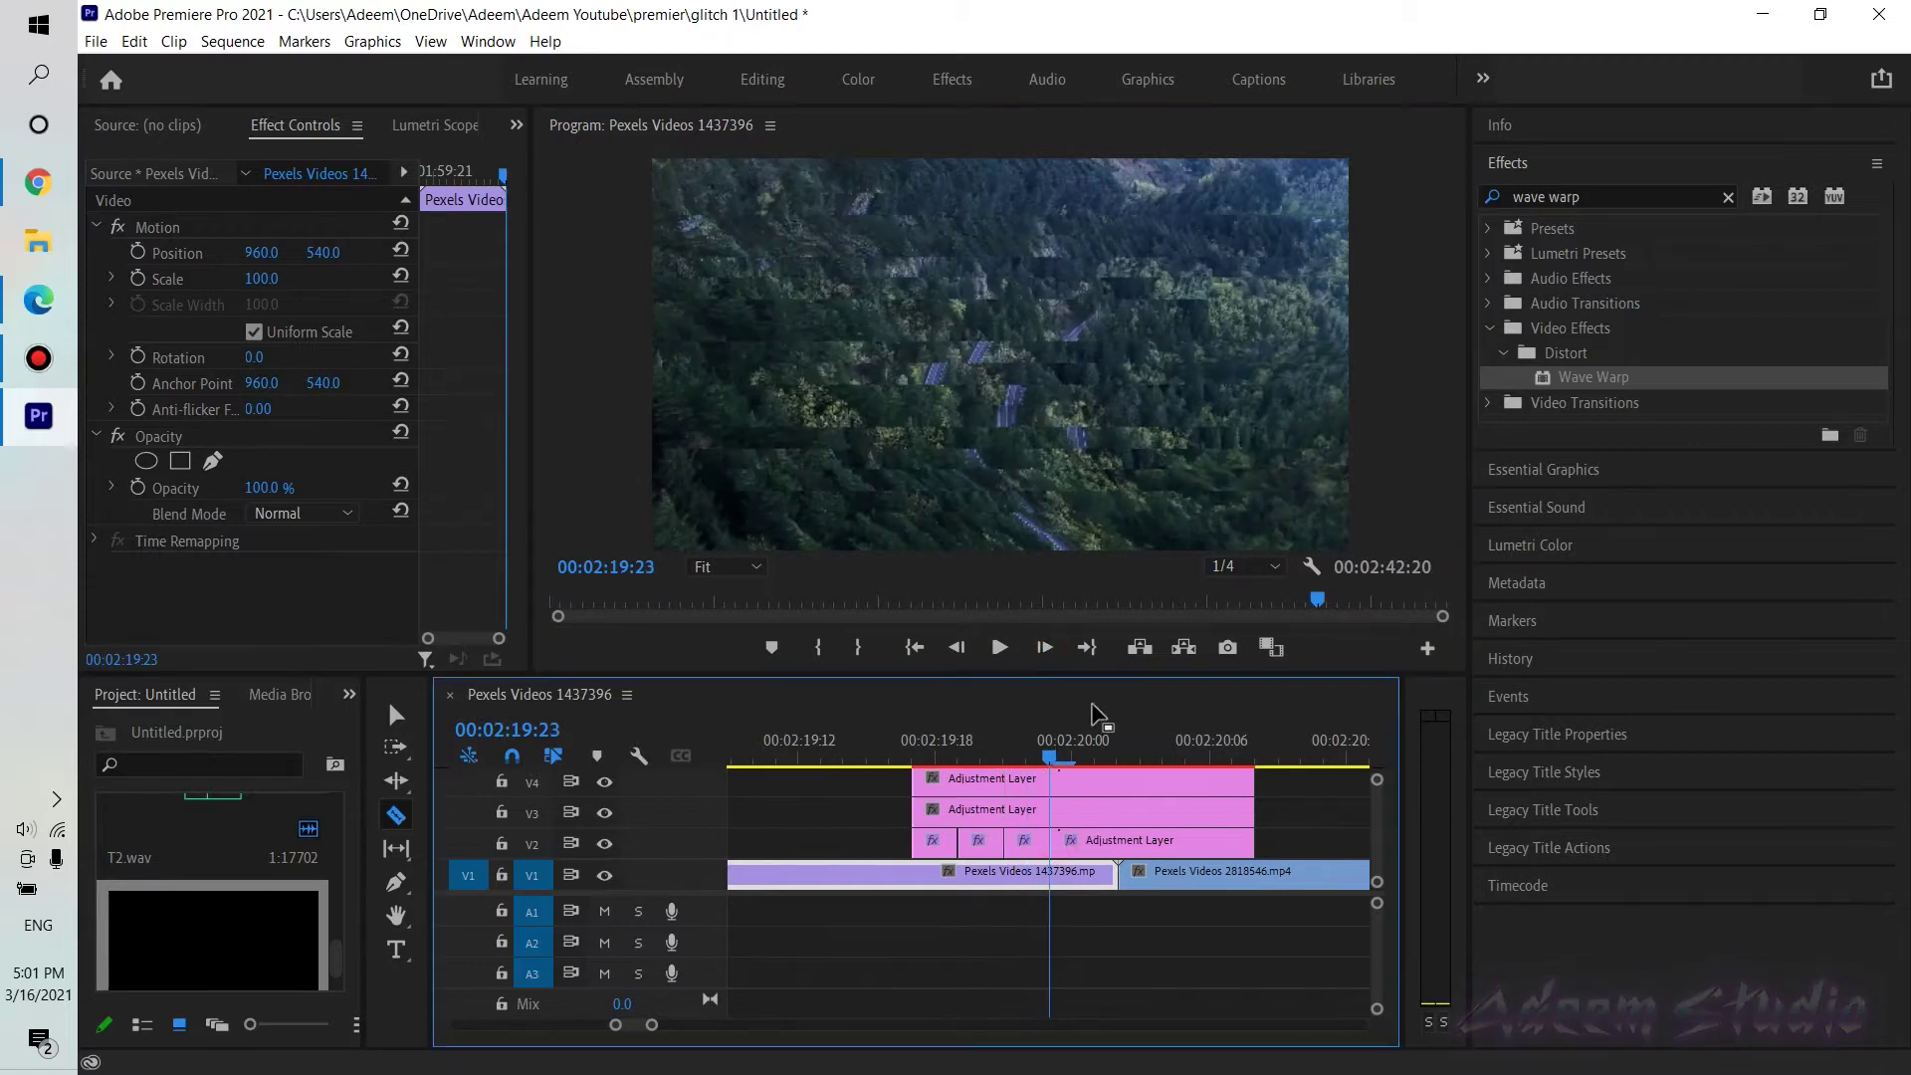
{"action": "scroll", "coordinate": [1114, 793], "scroll_direction": "down", "scroll_amount": 1}
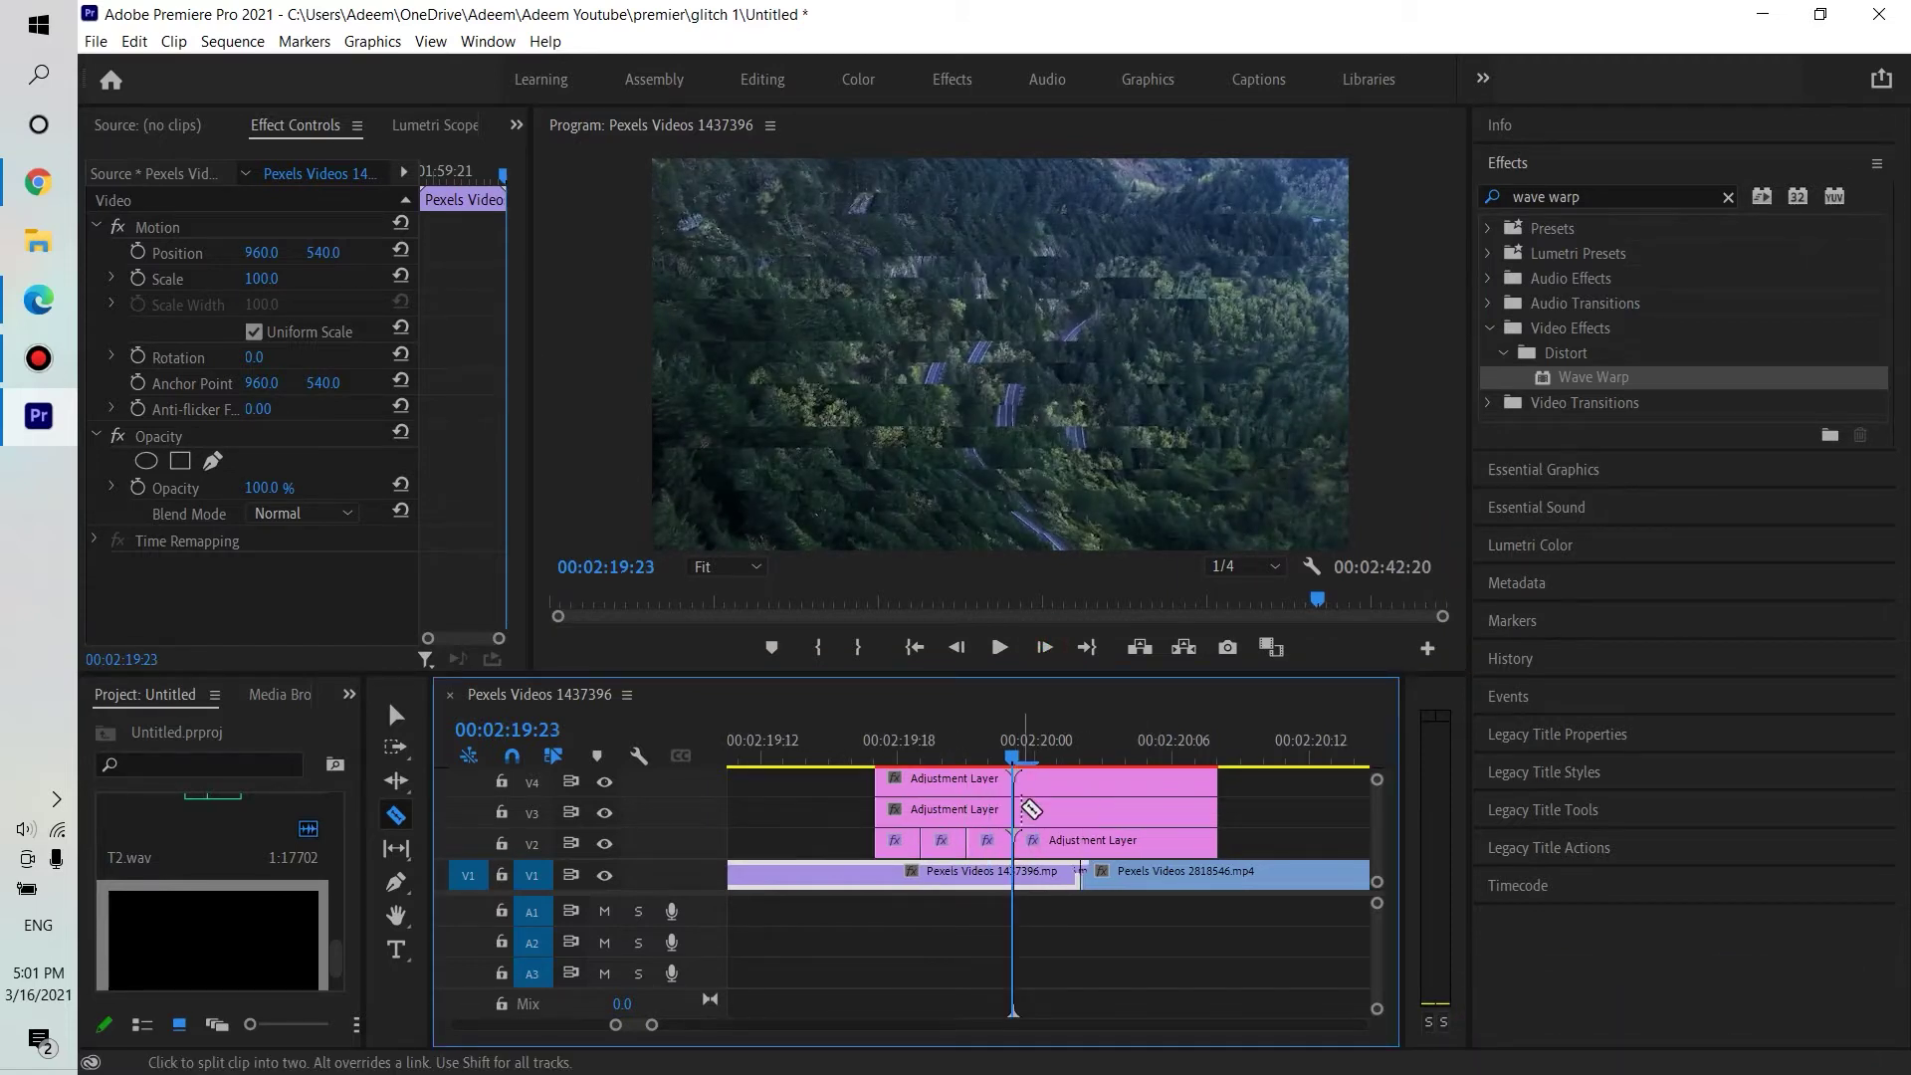
{"action": "left_click", "coordinate": [1044, 648]}
{"action": "left_click", "coordinate": [1044, 648]}
{"action": "left_click", "coordinate": [1060, 844]}
Split the V2 adjustment layer two frames before its end at 00:02:20:08
{"action": "left_click_drag", "start_coordinate": [1059, 759], "coordinate": [1218, 758]}
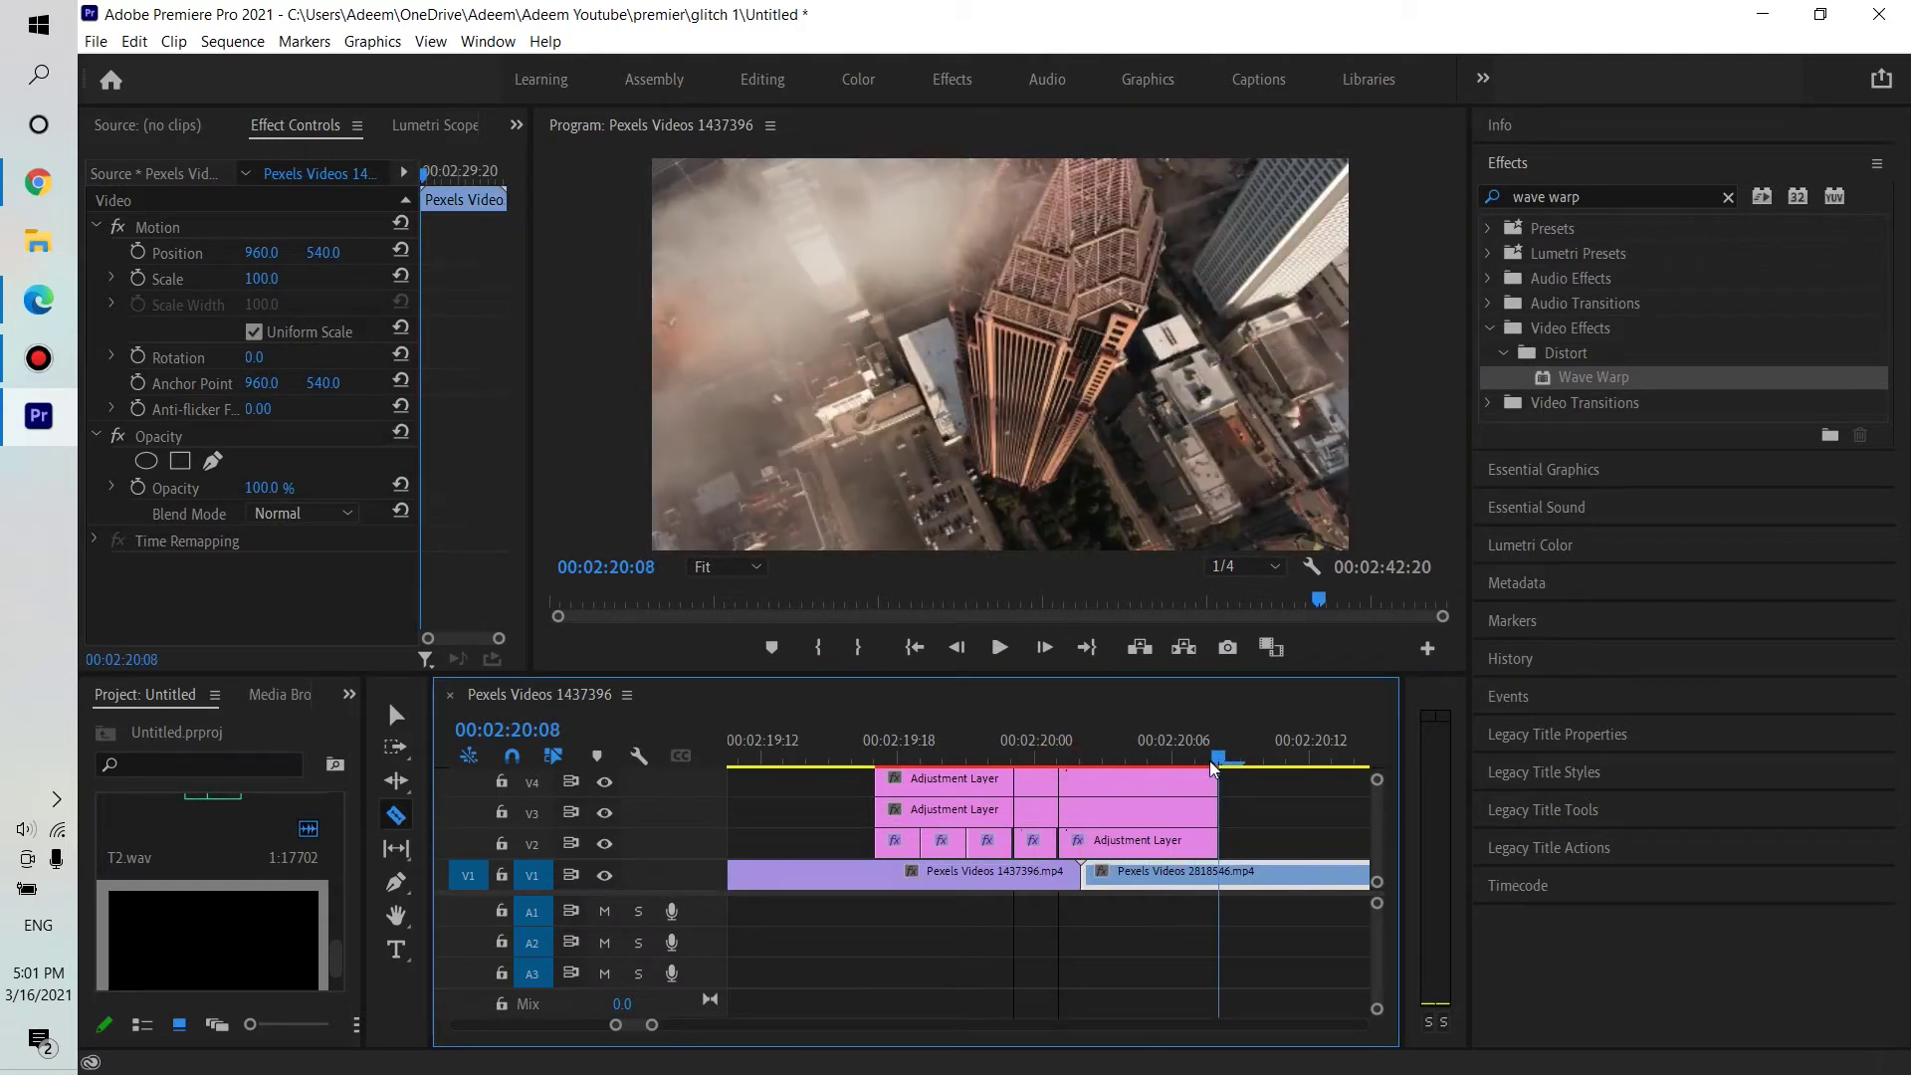
{"action": "left_click", "coordinate": [957, 648]}
{"action": "left_click", "coordinate": [956, 648]}
{"action": "left_click", "coordinate": [1174, 844]}
Split the V2 adjustment layer with the Razor tool at 00:02:20:05, one frame before the cut near its end
{"action": "left_click", "coordinate": [975, 649]}
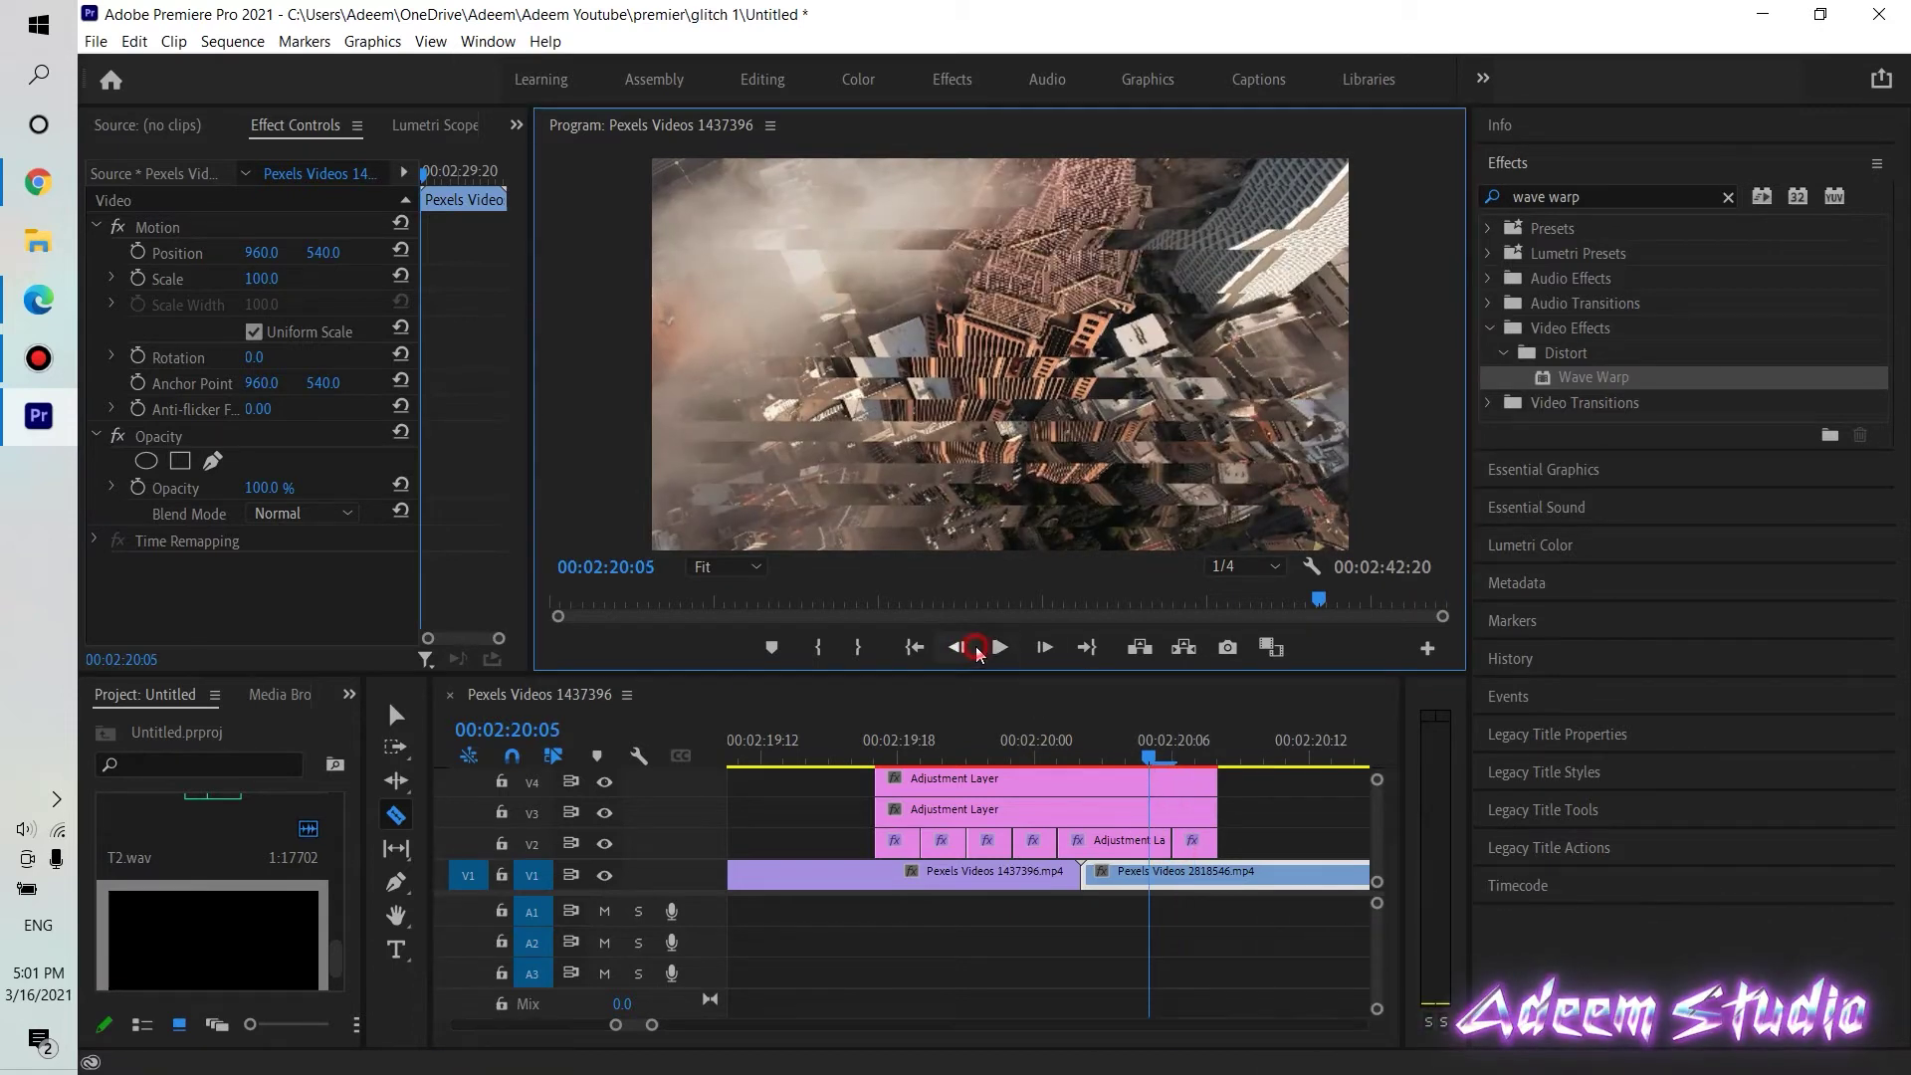
{"action": "left_click", "coordinate": [974, 649]}
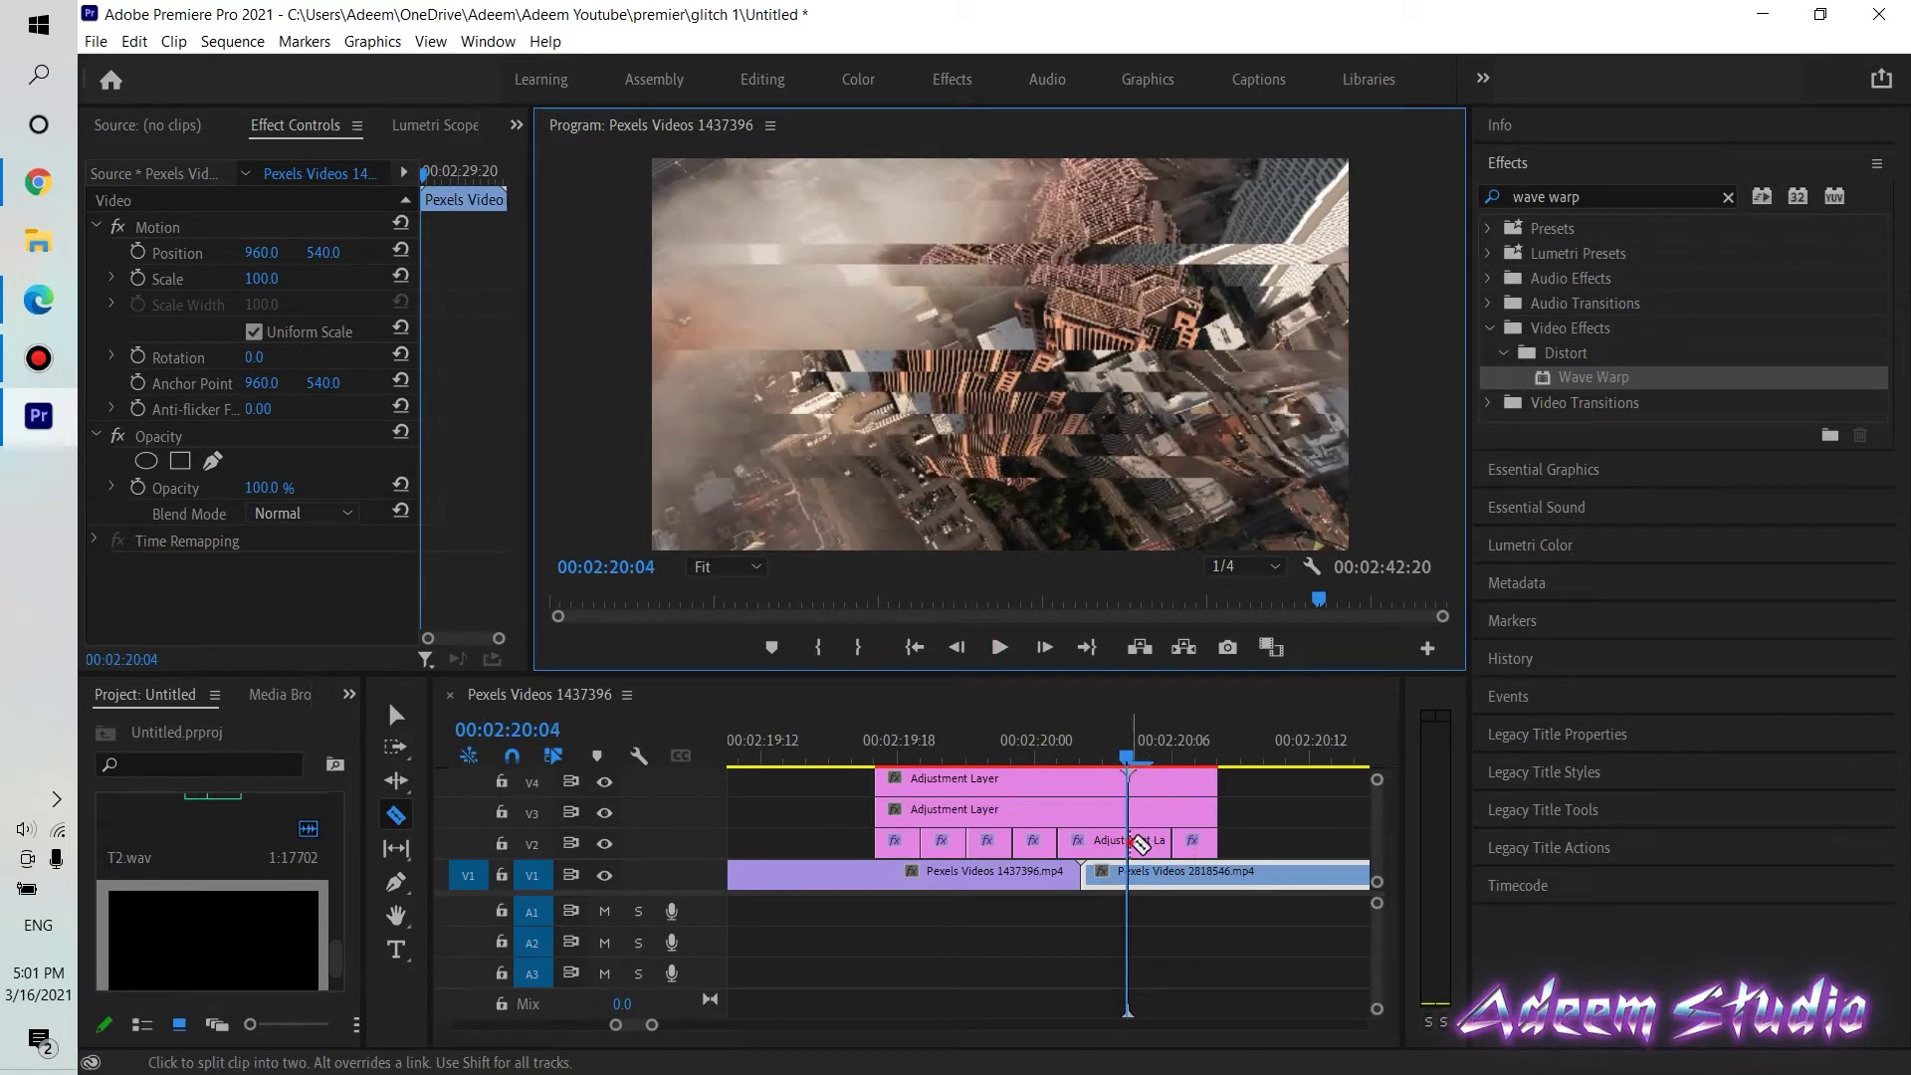
{"action": "left_click", "coordinate": [1145, 843]}
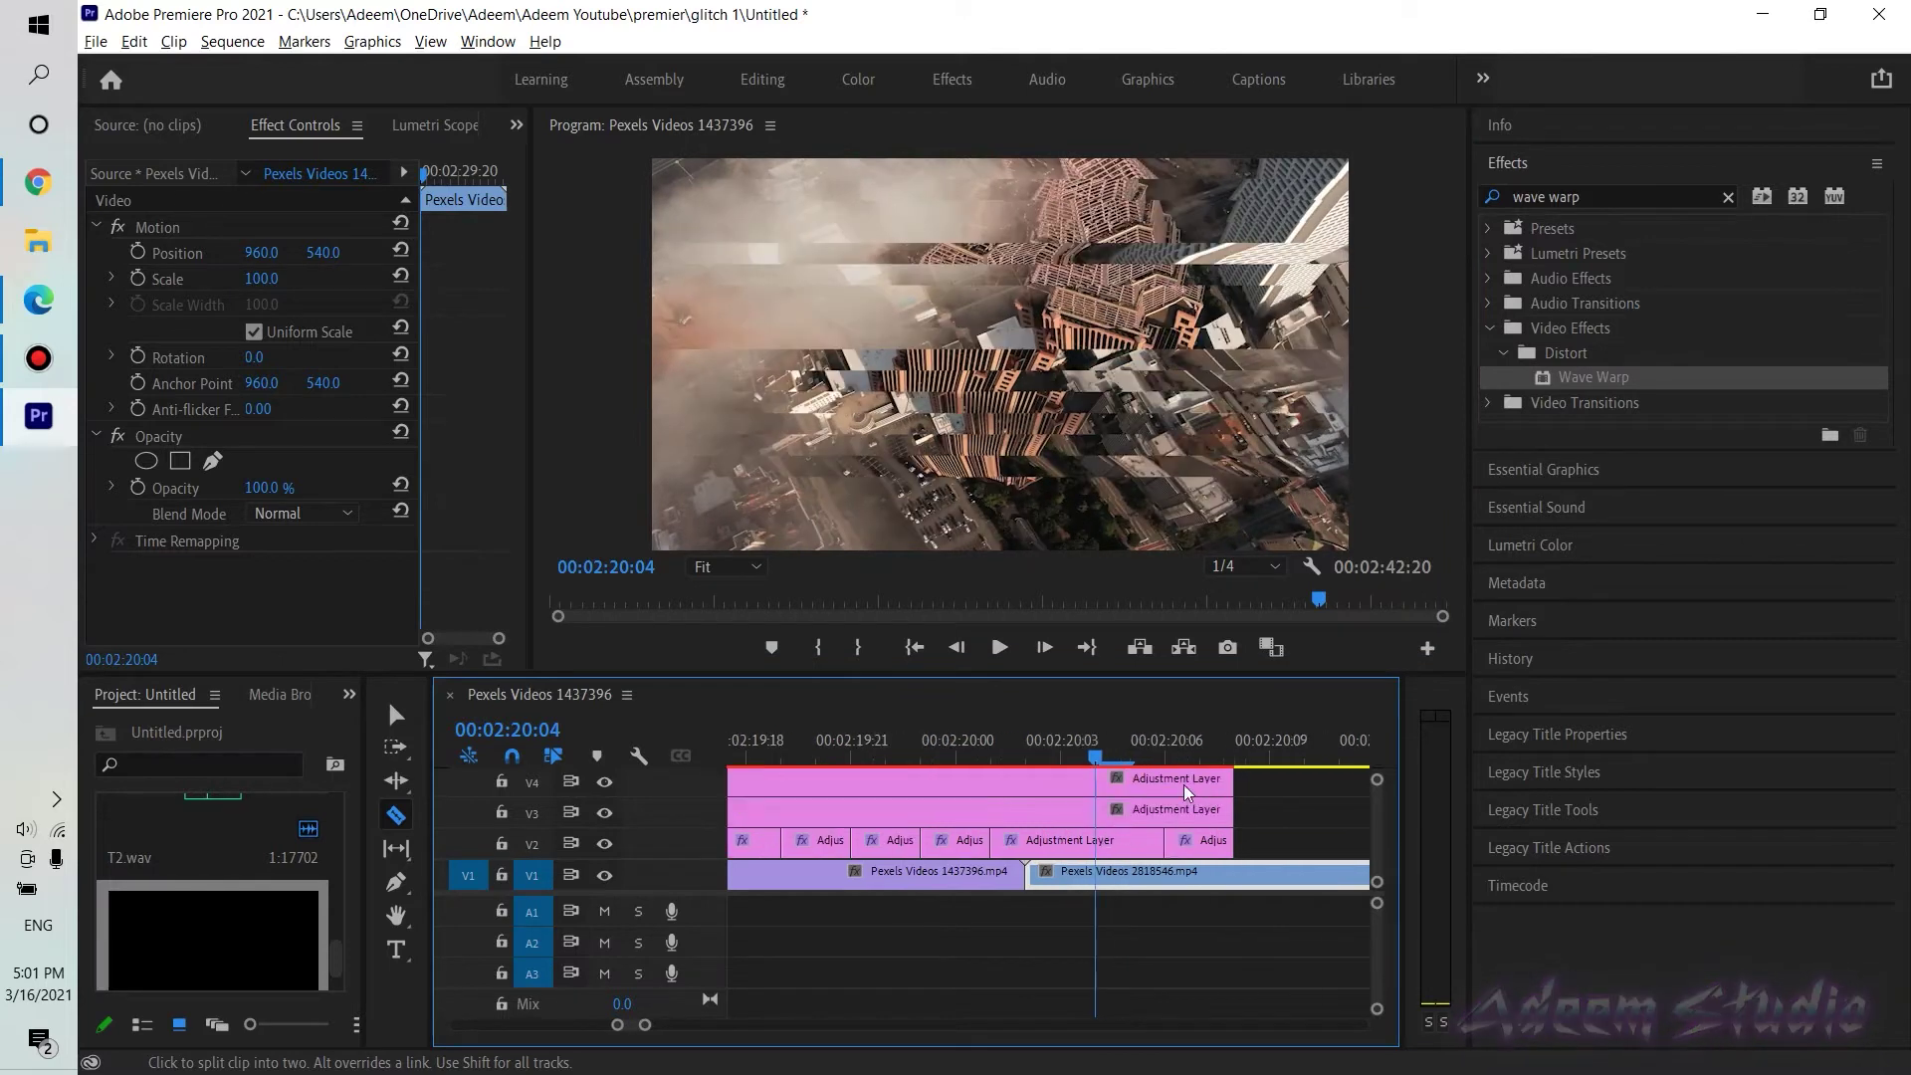
{"action": "key", "text": "equal"}
{"action": "left_click", "coordinate": [1038, 651]}
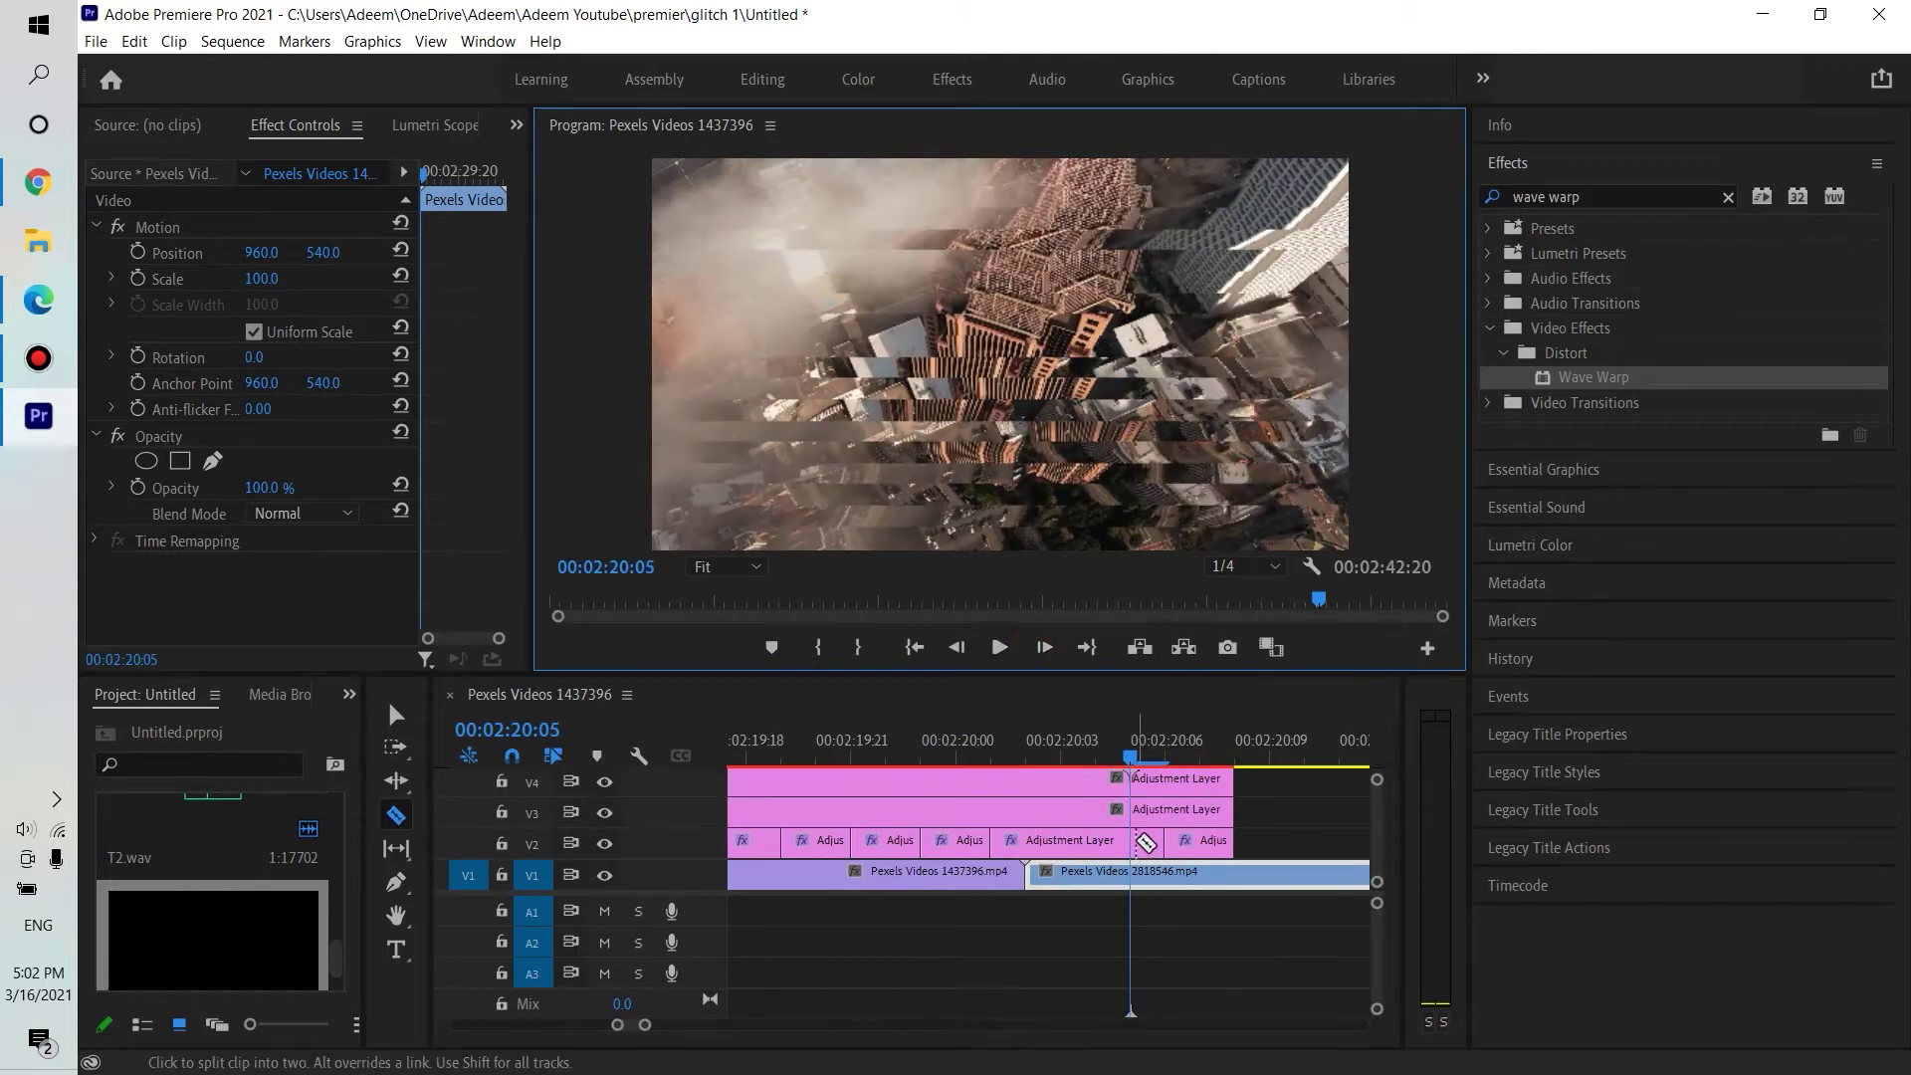
{"action": "left_click", "coordinate": [1145, 843]}
Delete the second and fourth V2 adjustment layer segments and the one-frame segment at 00:02:20:05, leaving gaps between the remaining pieces
{"action": "left_click", "coordinate": [396, 714]}
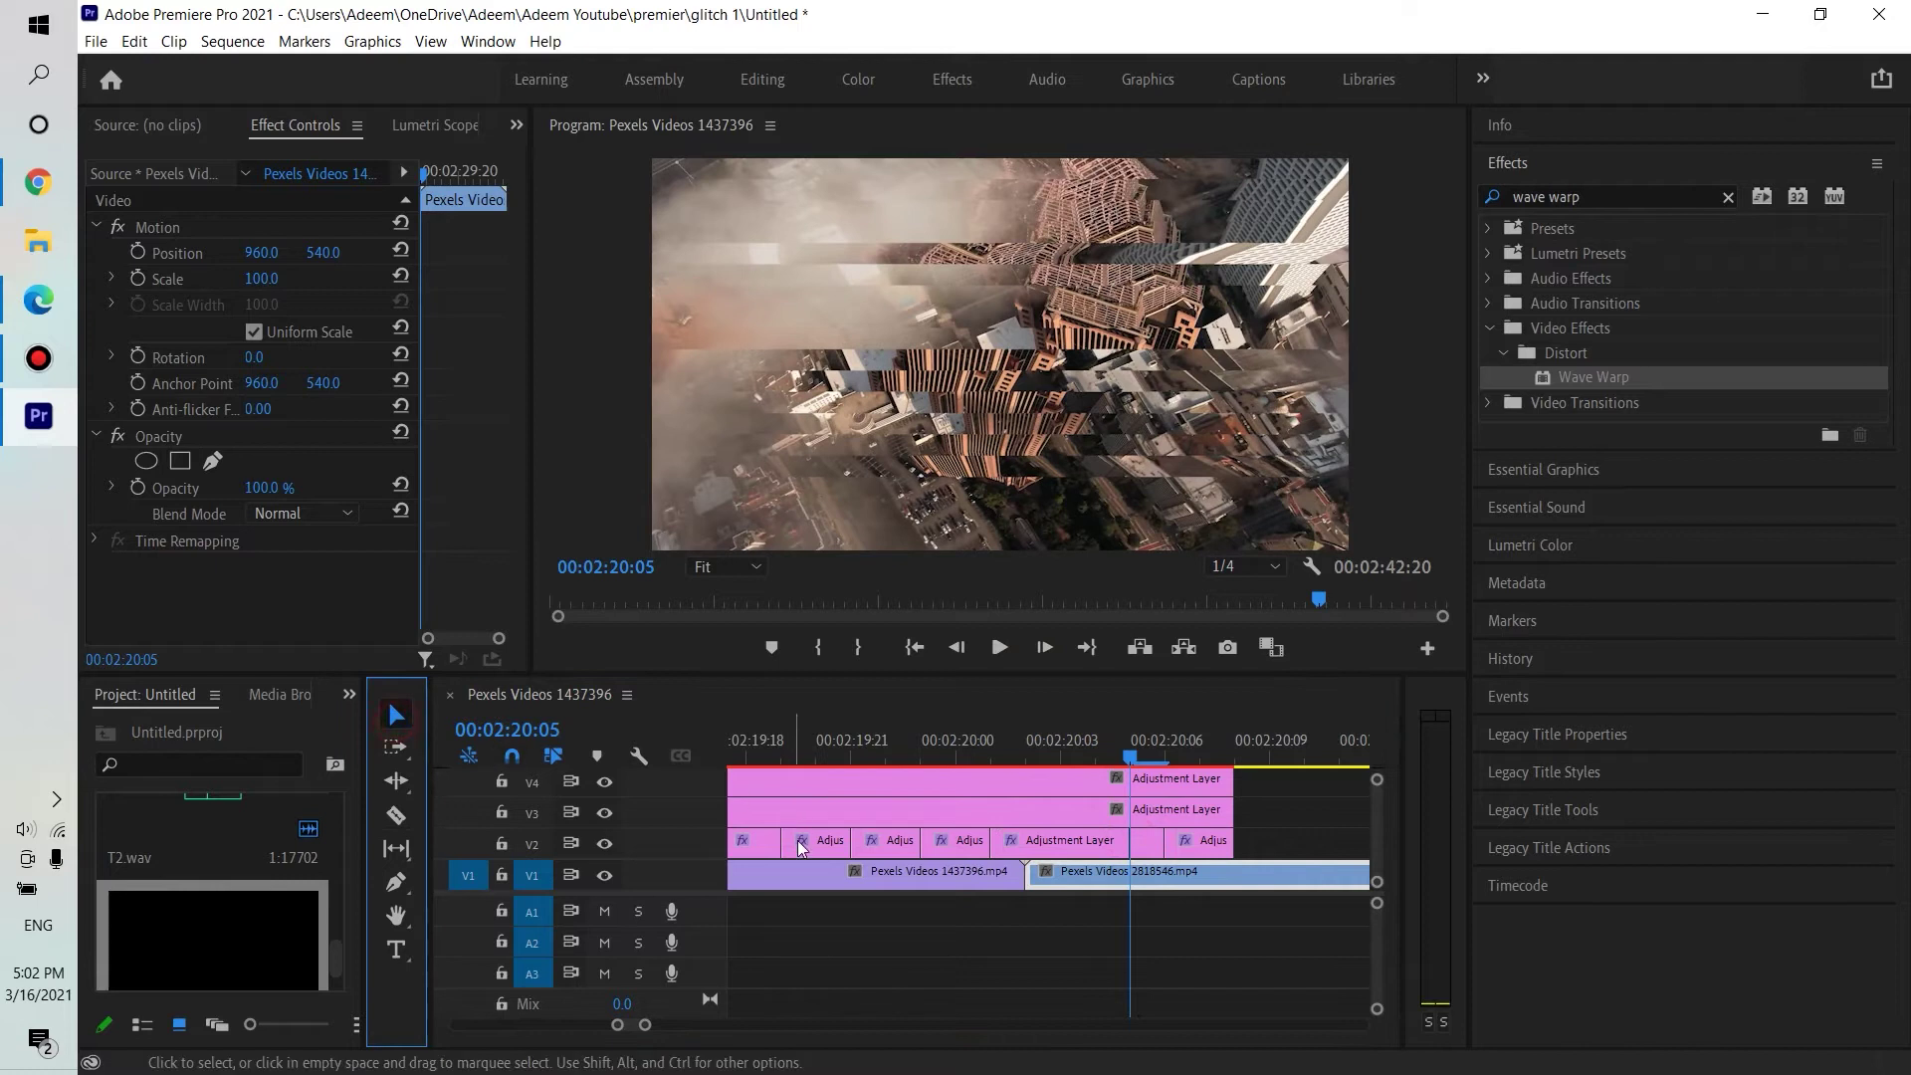
{"action": "left_click", "coordinate": [845, 844]}
{"action": "key", "text": "Delete"}
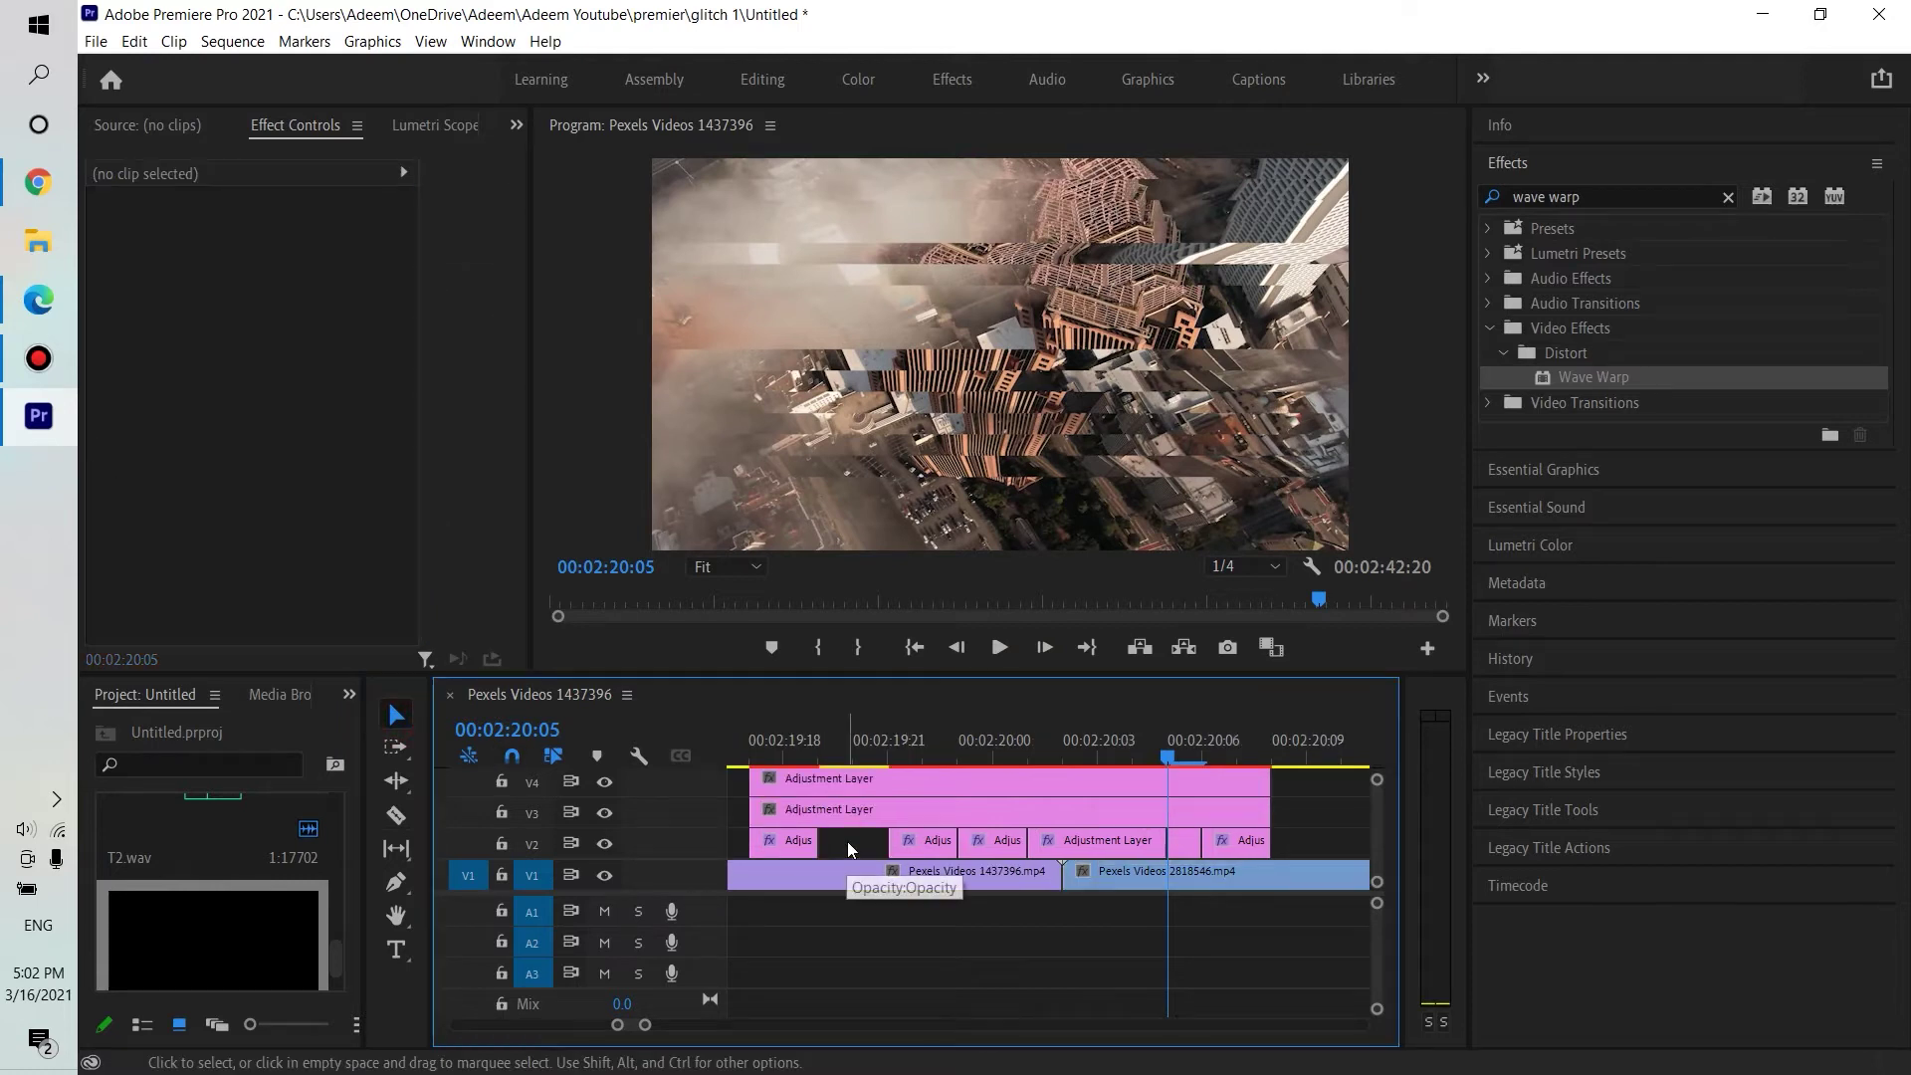
{"action": "left_click", "coordinate": [987, 844]}
{"action": "key", "text": "Delete"}
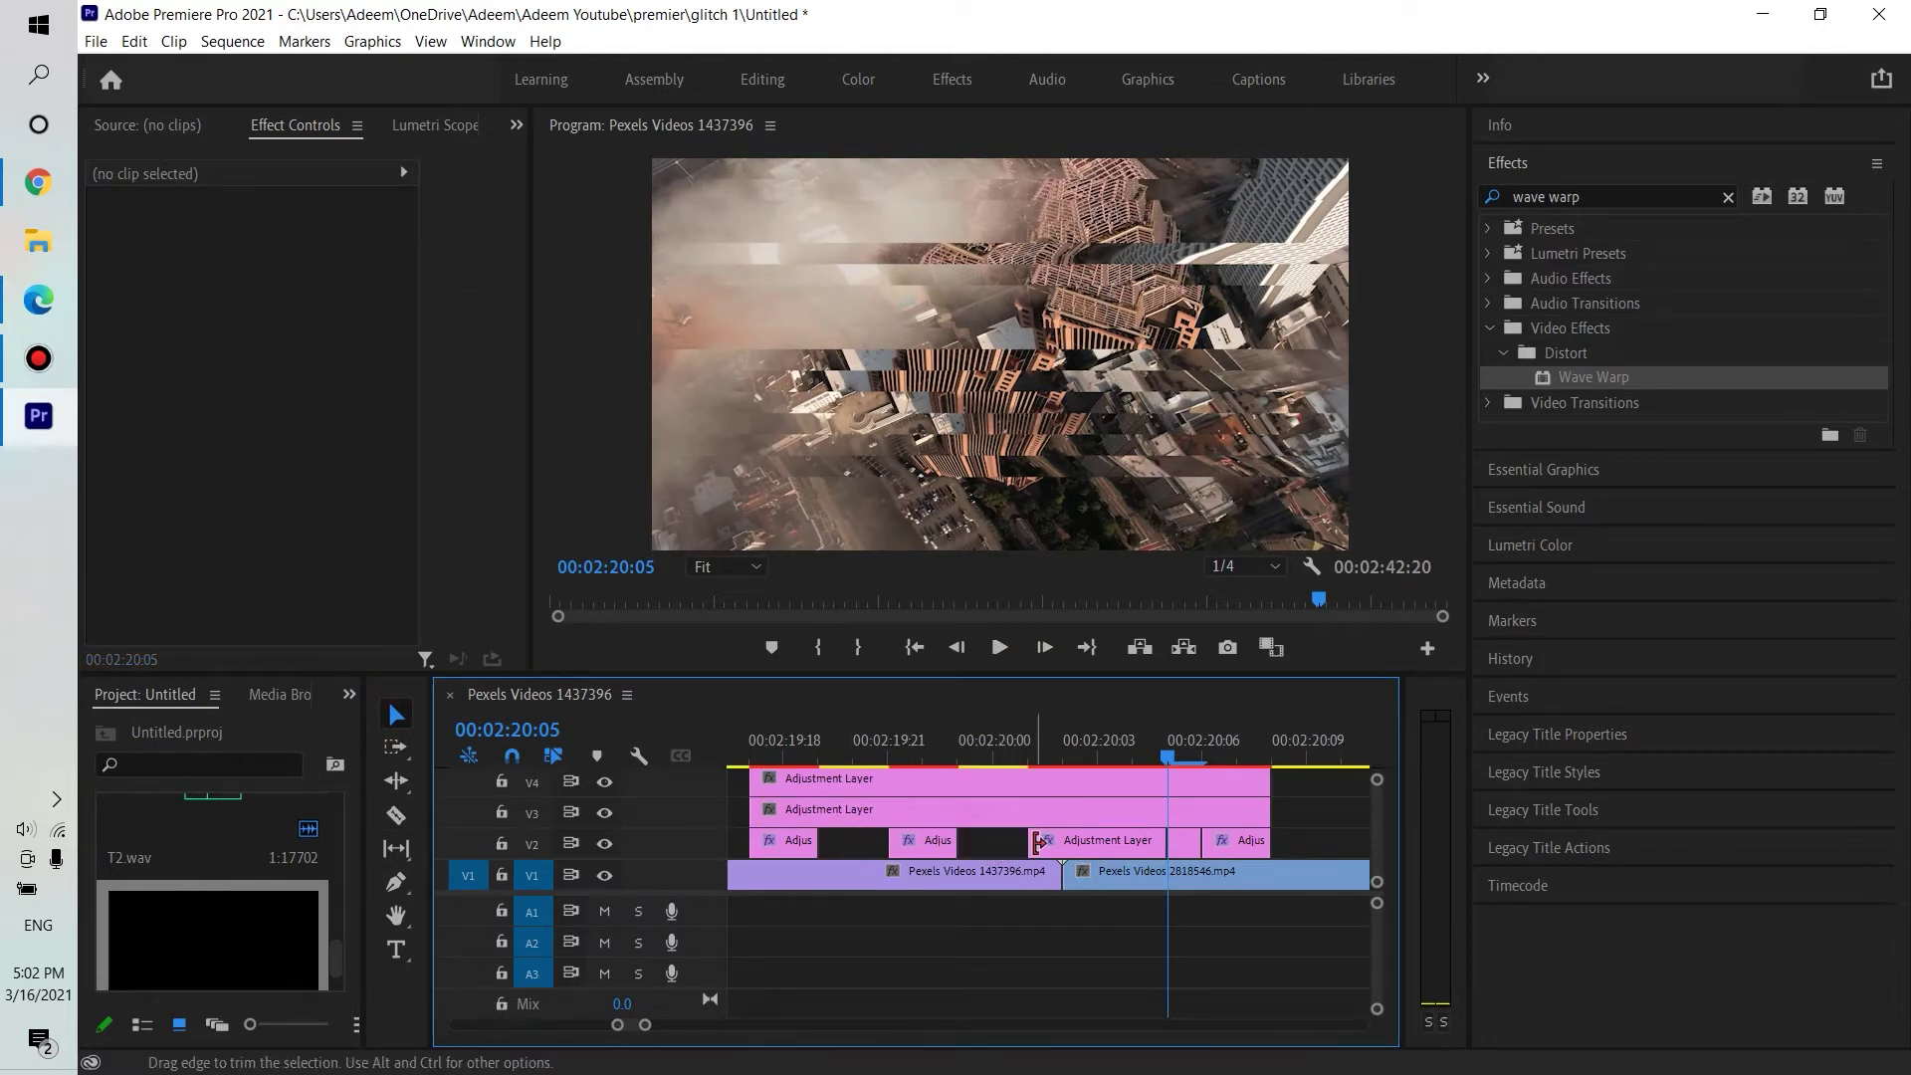
{"action": "left_click_drag", "start_coordinate": [1038, 844], "coordinate": [1015, 845]}
{"action": "key", "text": "ctrl+z"}
{"action": "left_click", "coordinate": [1185, 846]}
{"action": "key", "text": "Delete"}
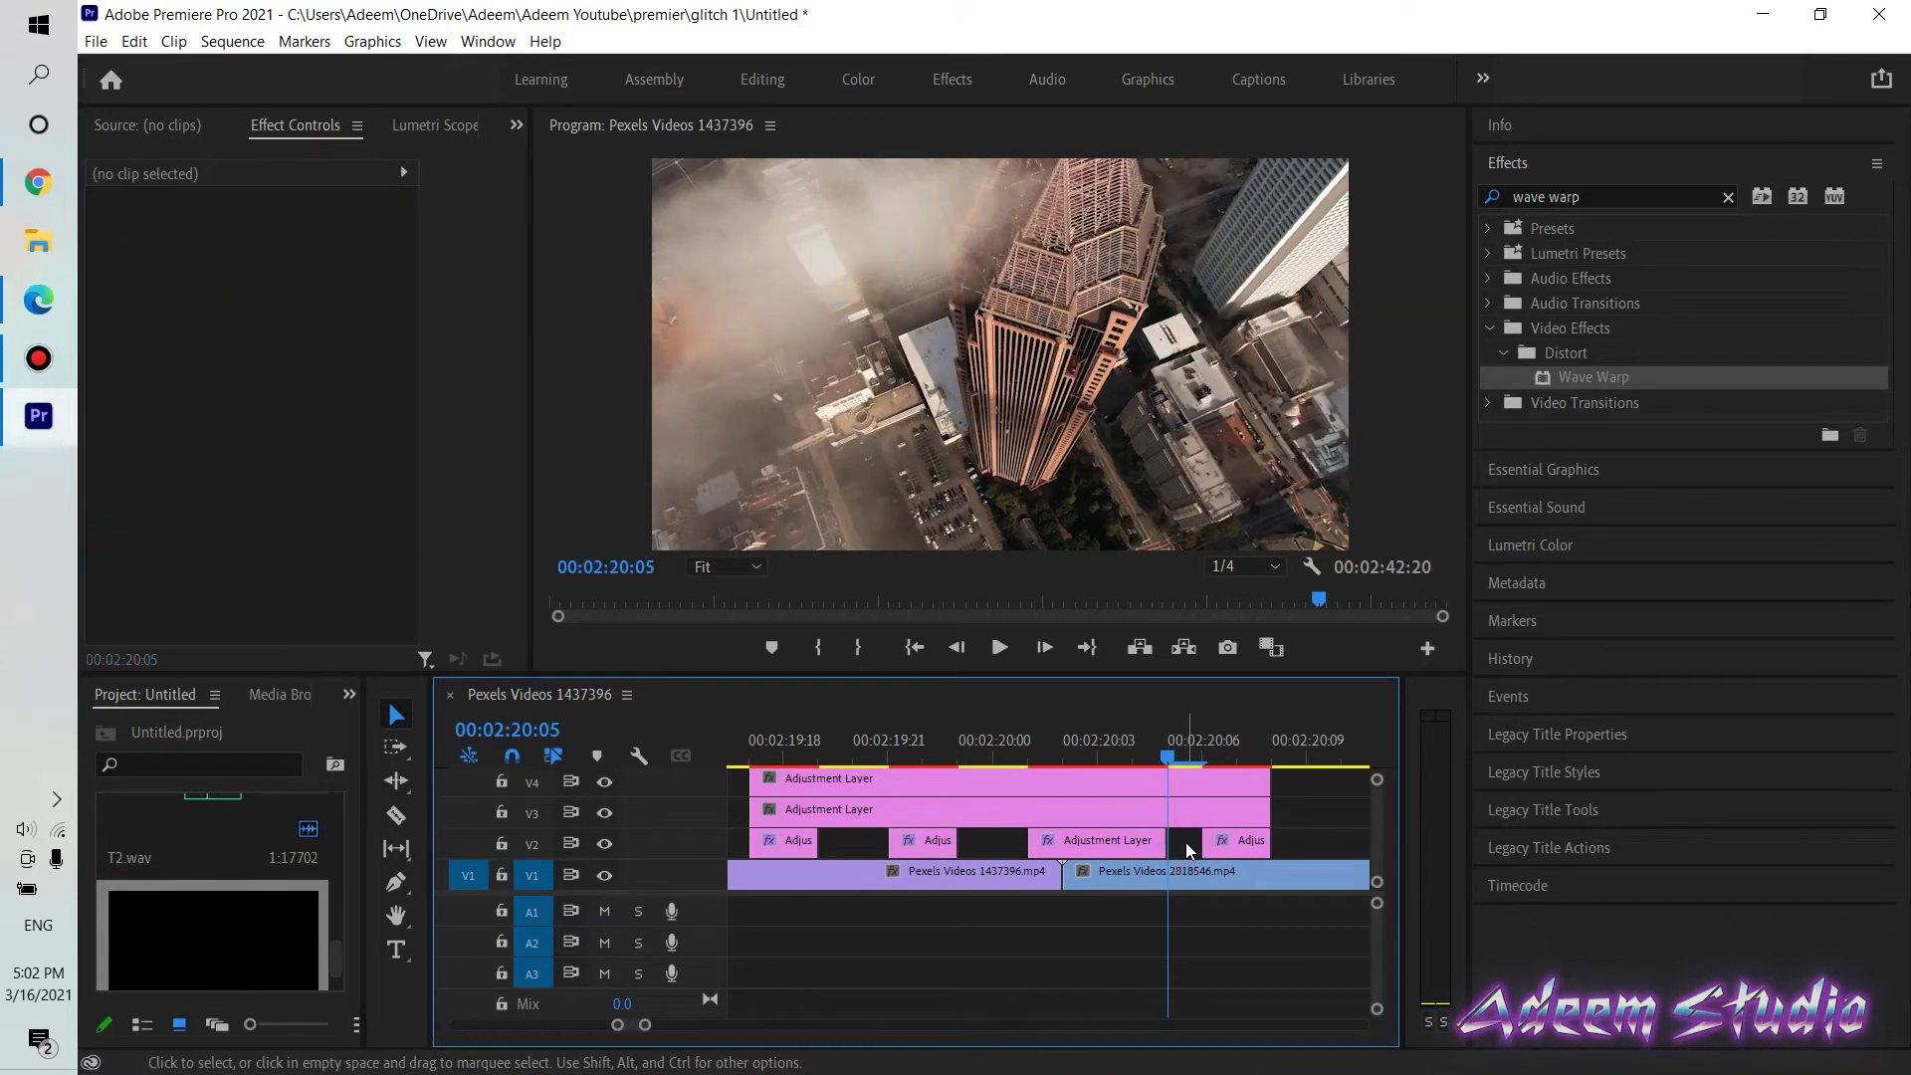
Play back the transition several times from just before the adjustment layers to check the Wave Warp glitch
{"action": "key", "text": "minus"}
{"action": "scroll", "coordinate": [1178, 808], "scroll_direction": "down", "scroll_amount": 1}
{"action": "scroll", "coordinate": [1045, 832], "scroll_direction": "up", "scroll_amount": 6}
{"action": "scroll", "coordinate": [1083, 840], "scroll_direction": "down", "scroll_amount": 7}
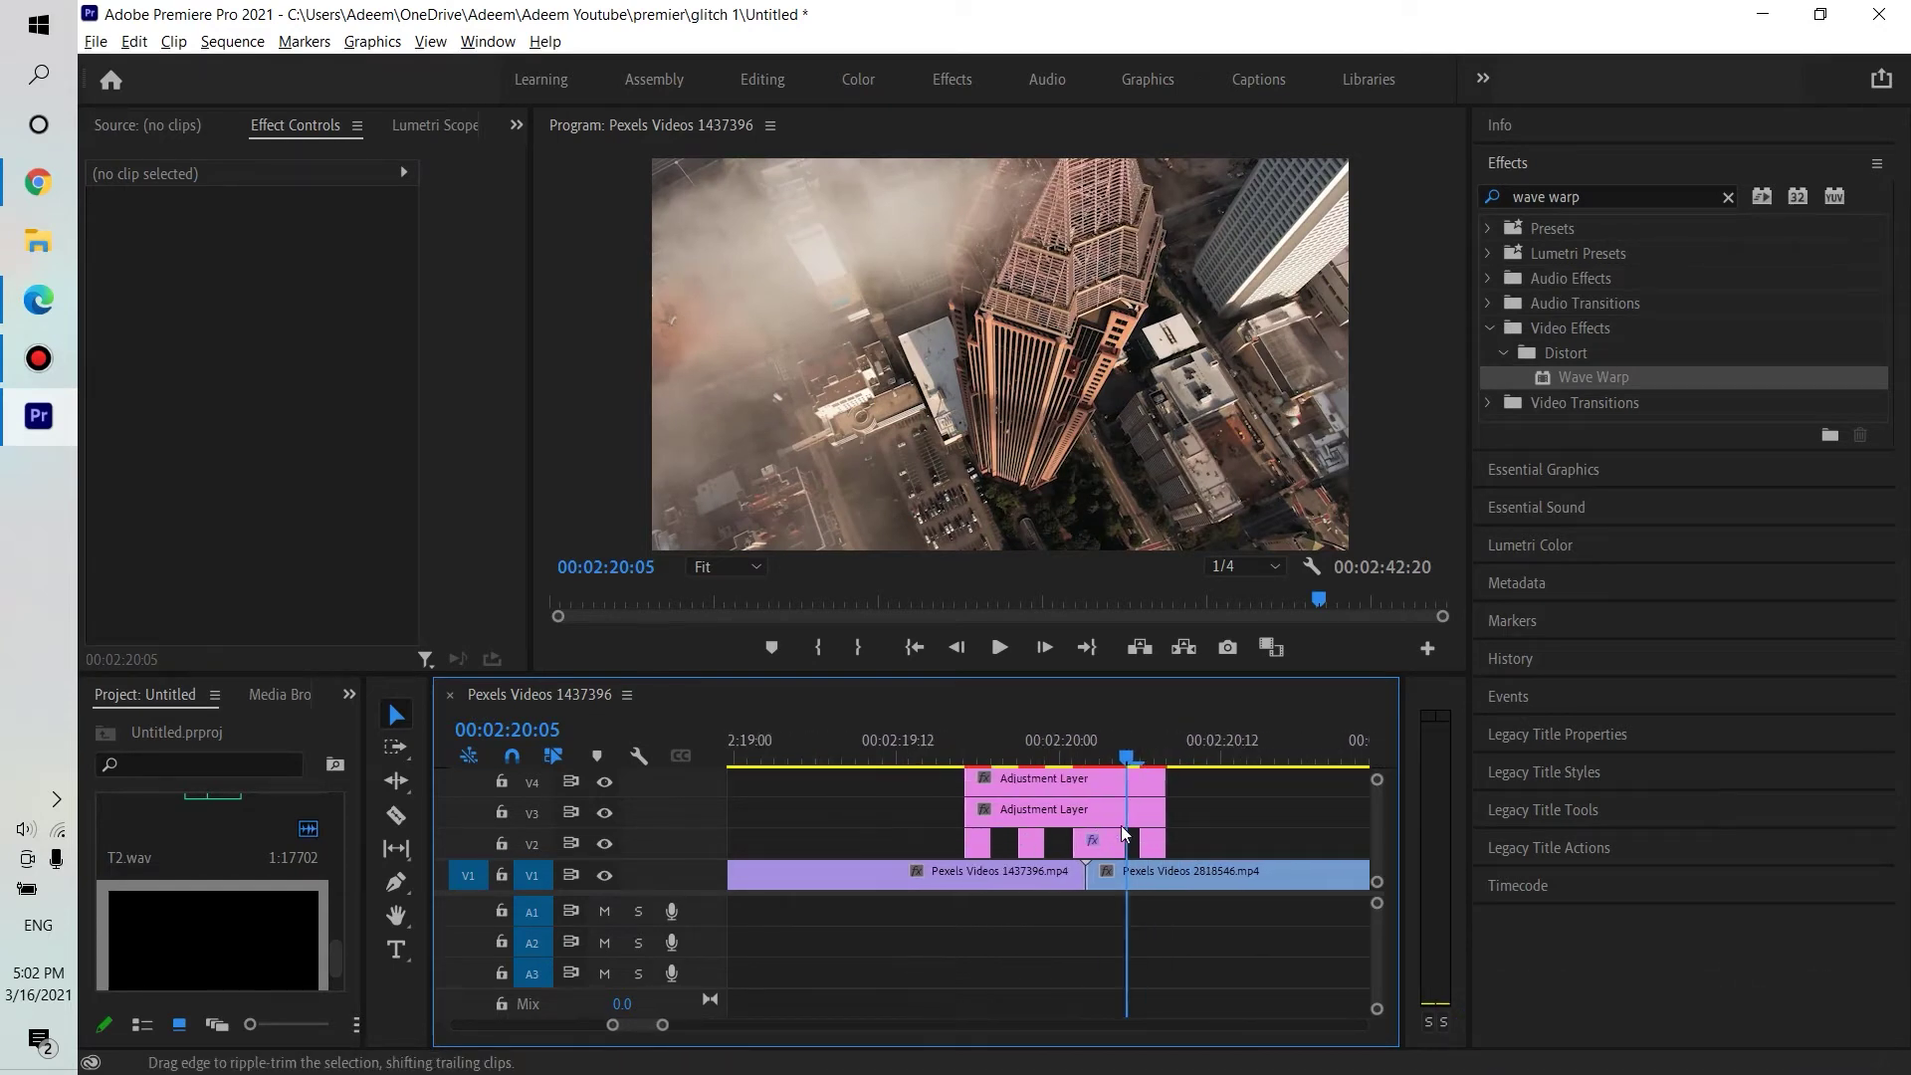
{"action": "left_click_drag", "start_coordinate": [1124, 674], "coordinate": [1124, 582]}
{"action": "left_click_drag", "start_coordinate": [1128, 665], "coordinate": [952, 665]}
{"action": "key", "text": "minus"}
{"action": "key", "text": "minus"}
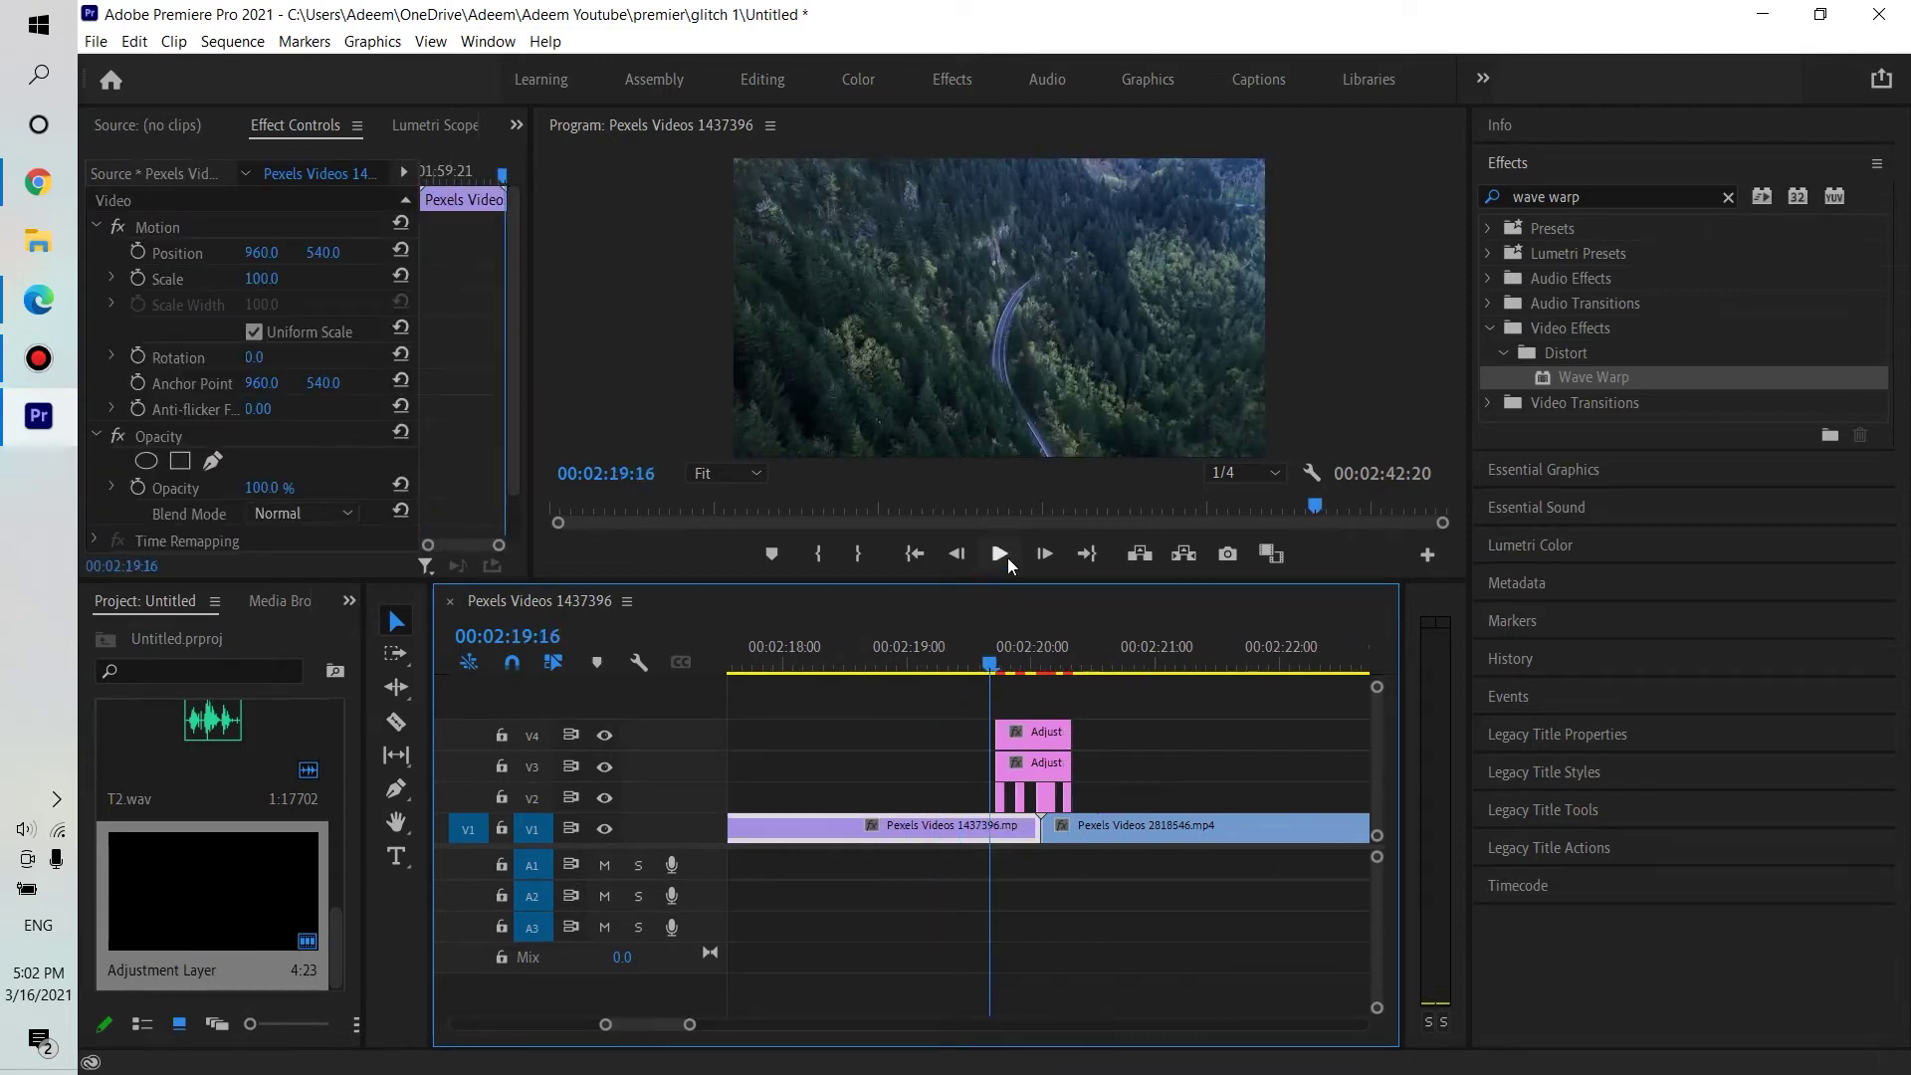
{"action": "left_click", "coordinate": [1001, 554]}
{"action": "left_click", "coordinate": [1000, 554]}
{"action": "left_click_drag", "start_coordinate": [1114, 674], "coordinate": [985, 665]}
{"action": "left_click", "coordinate": [1000, 553]}
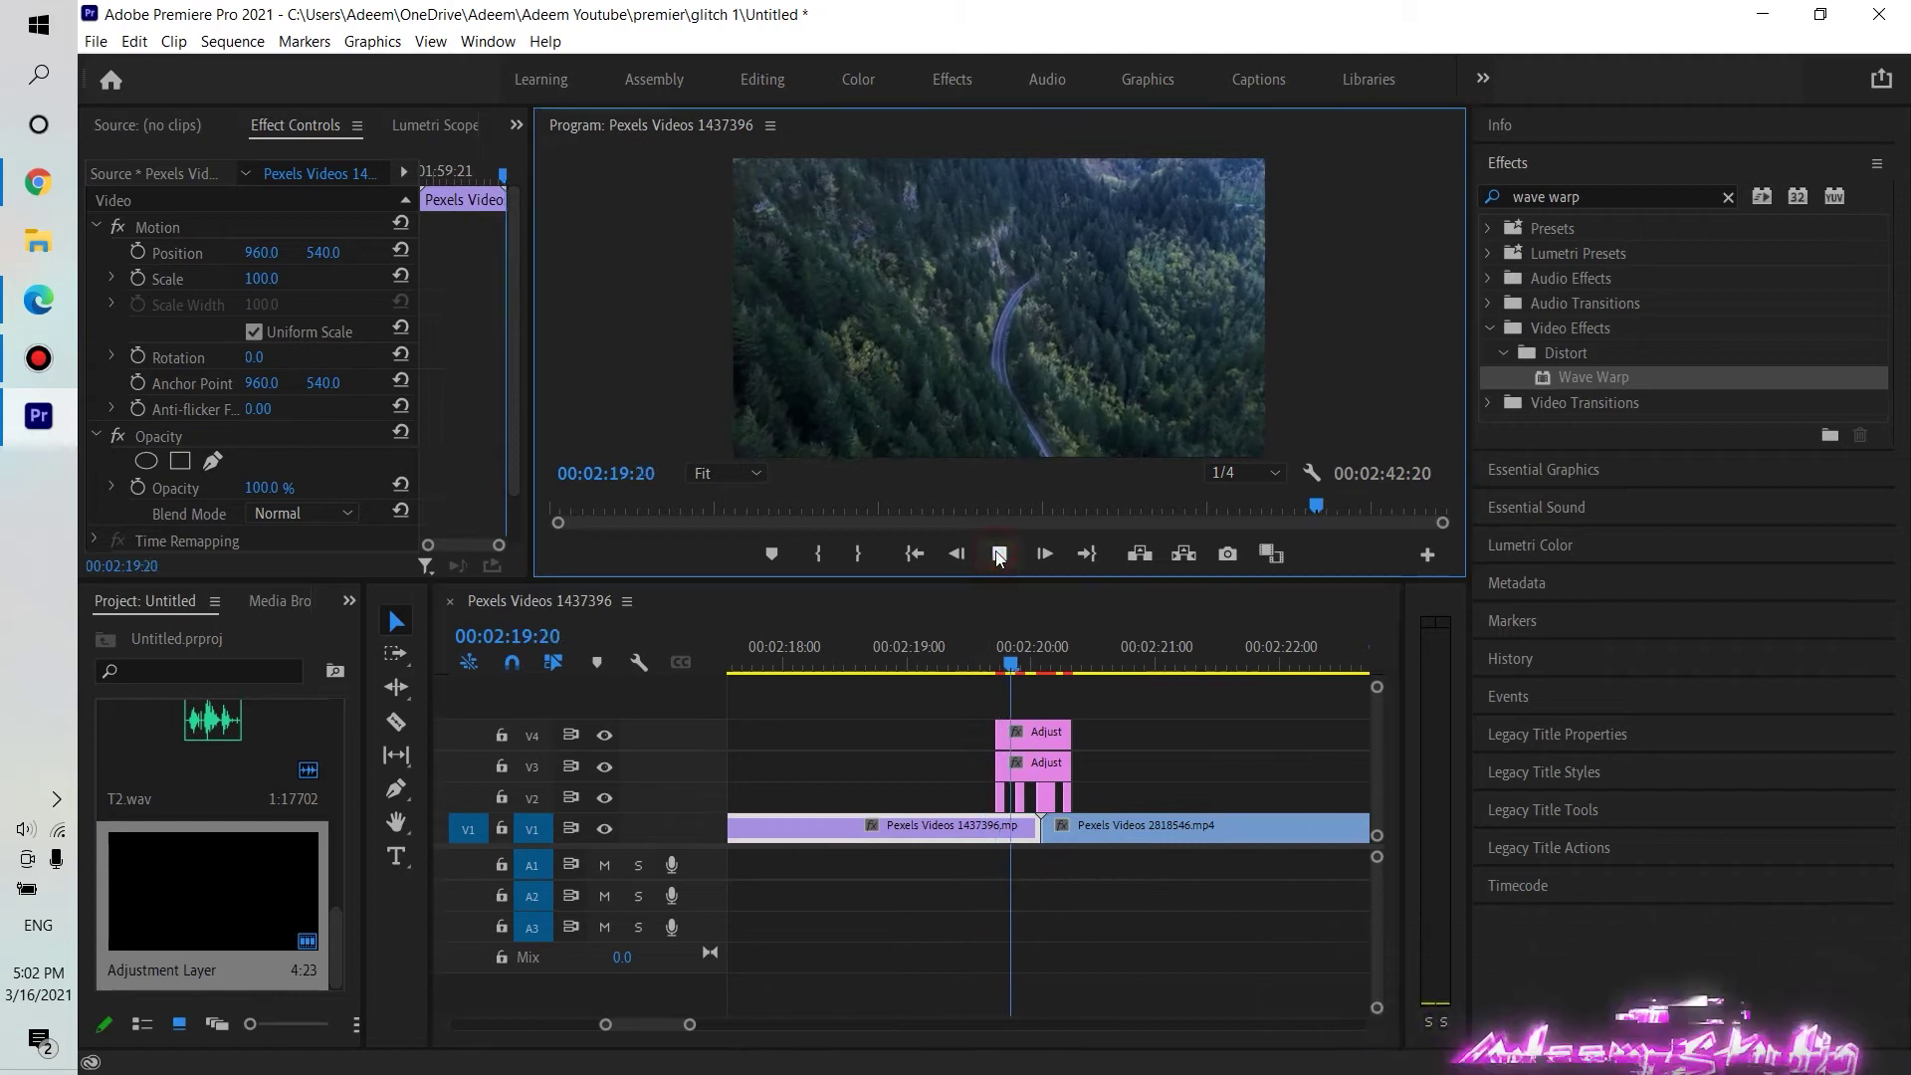
{"action": "left_click", "coordinate": [1073, 664]}
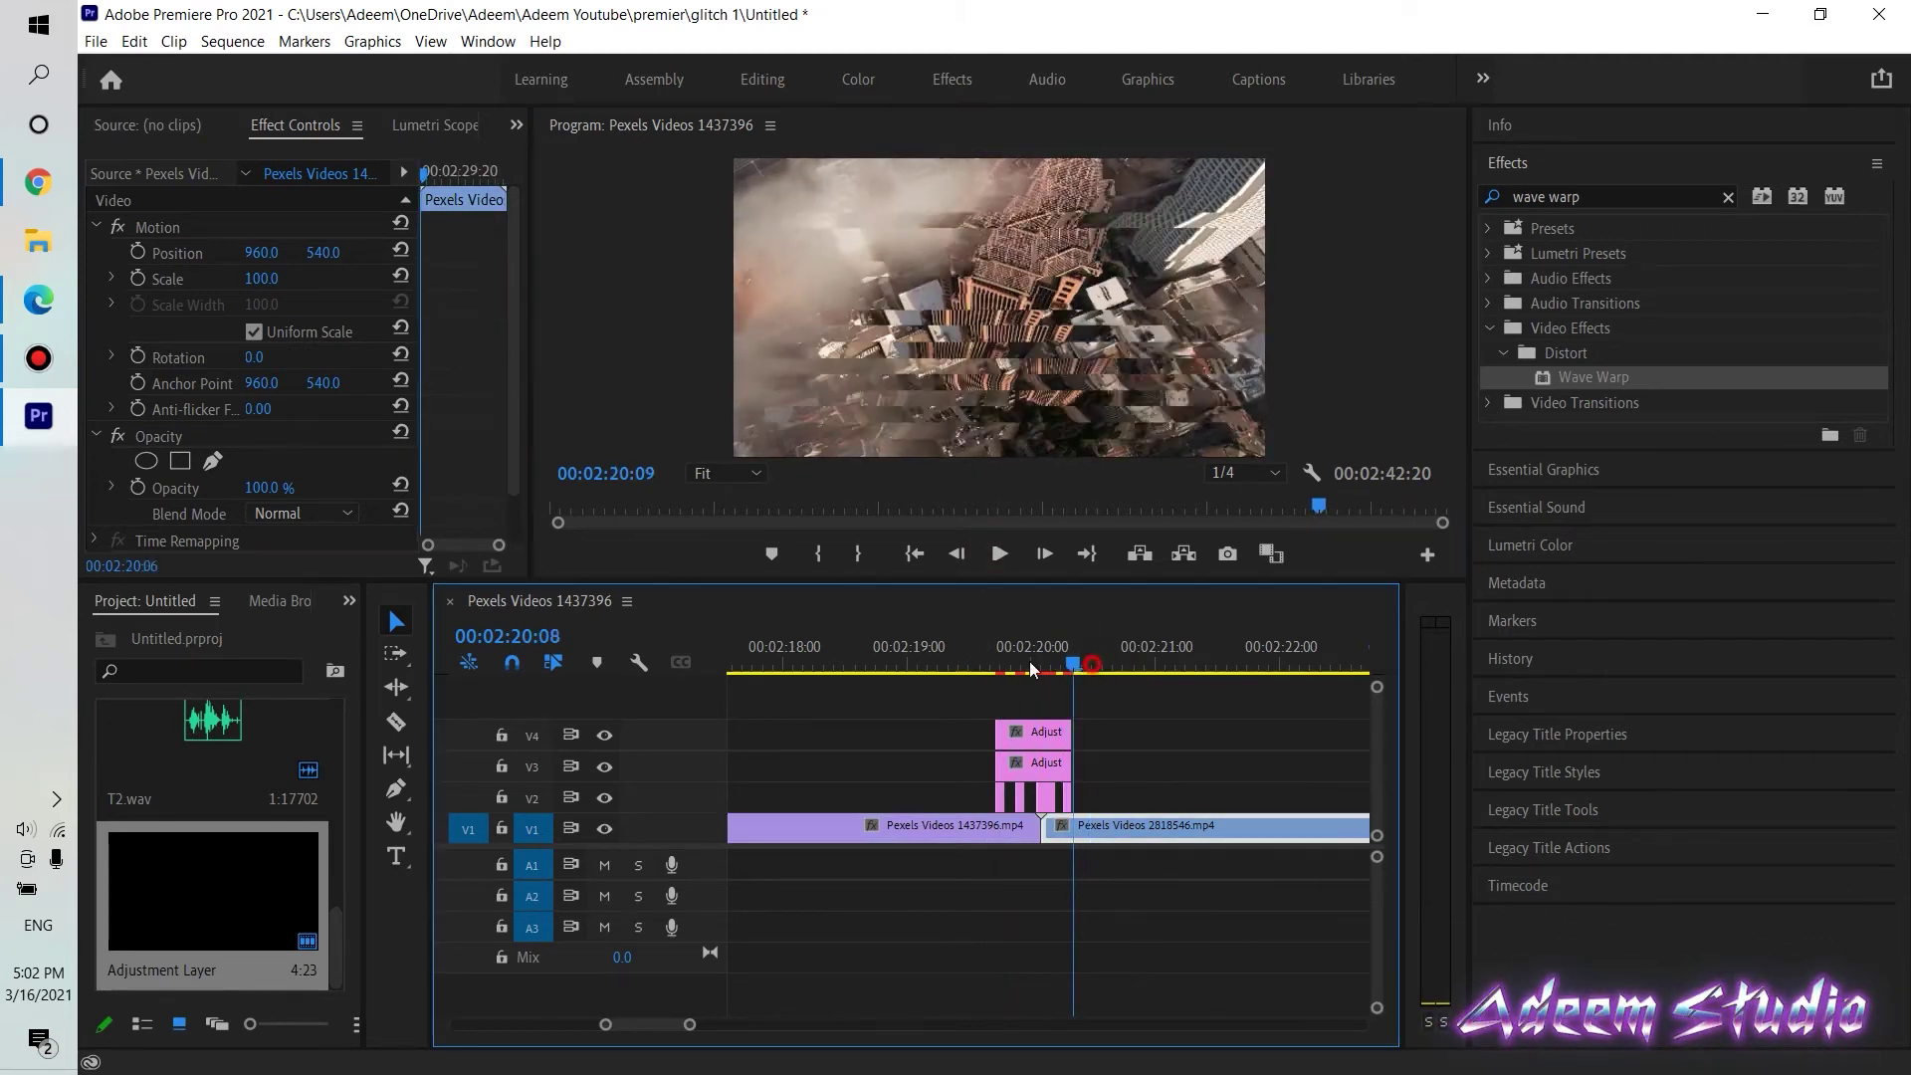
{"action": "left_click_drag", "start_coordinate": [1031, 668], "coordinate": [980, 666]}
{"action": "left_click", "coordinate": [999, 553]}
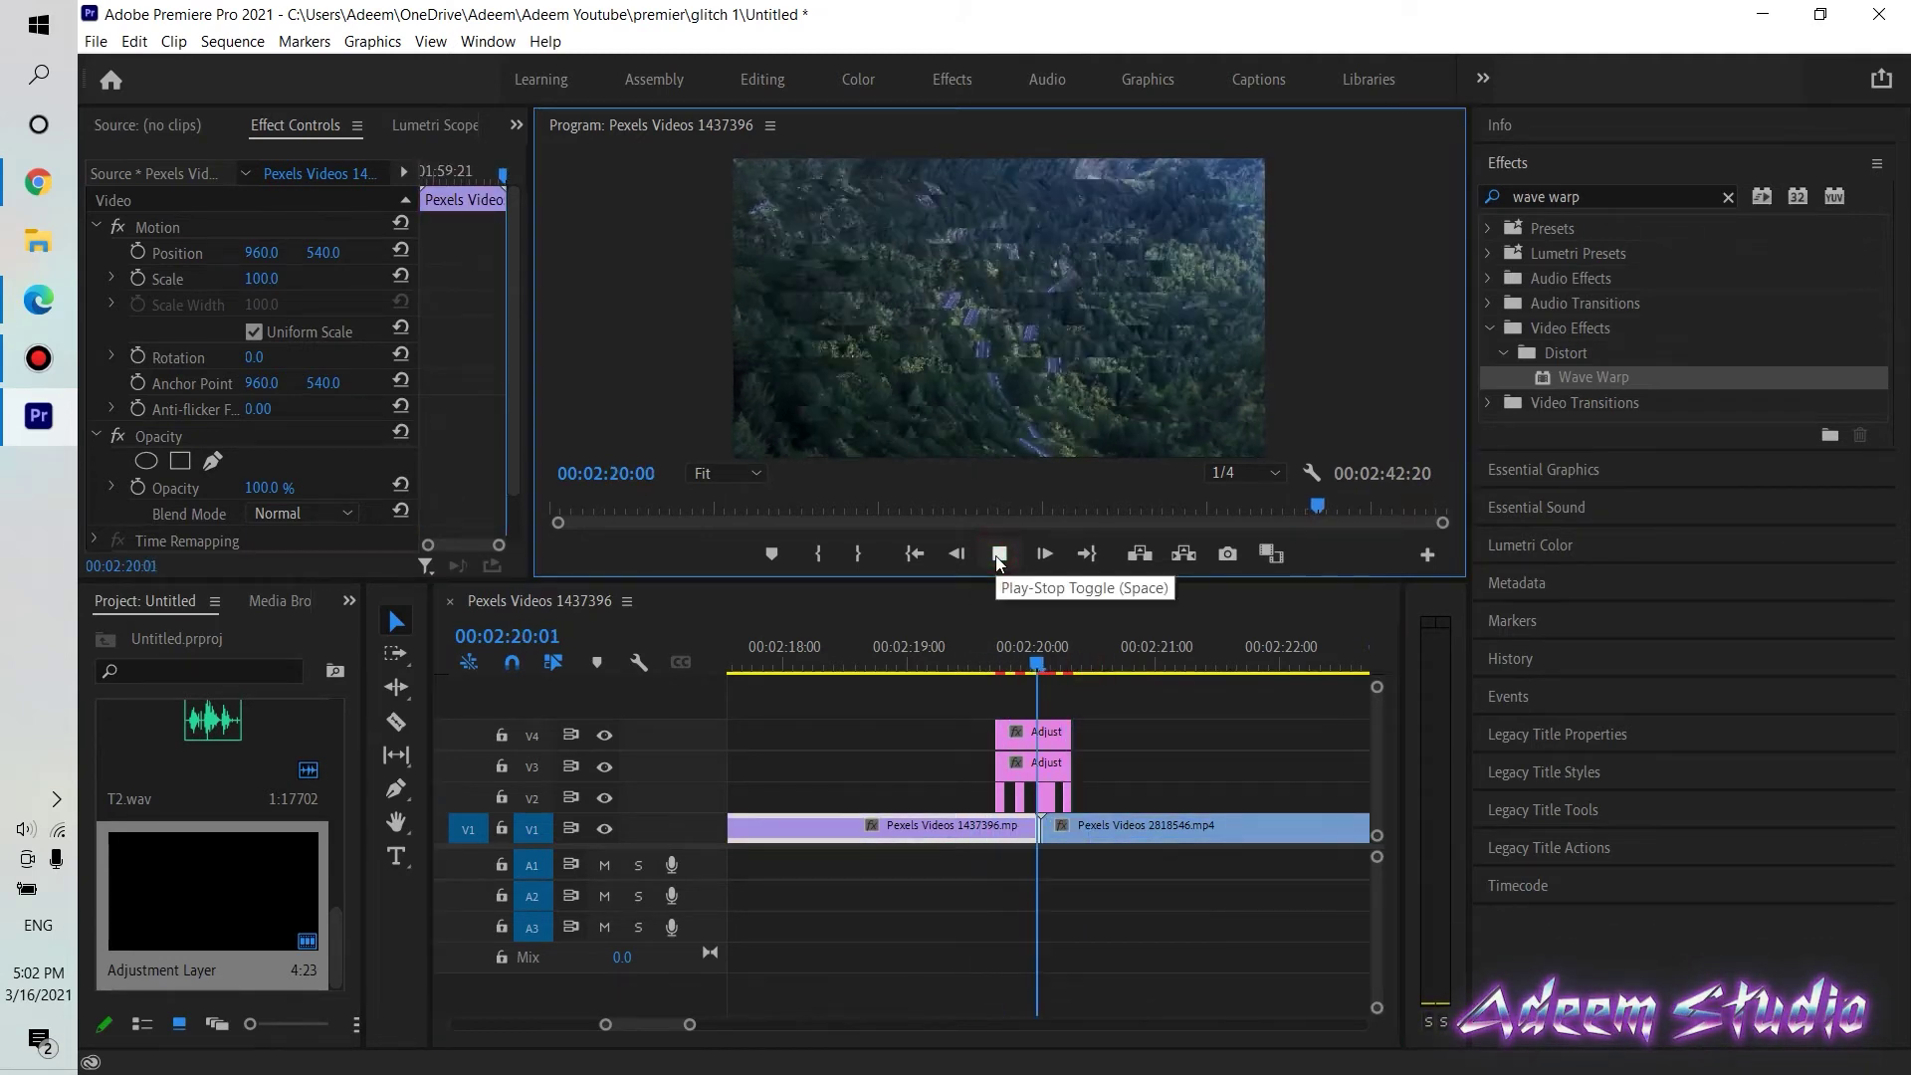
{"action": "left_click", "coordinate": [1111, 710]}
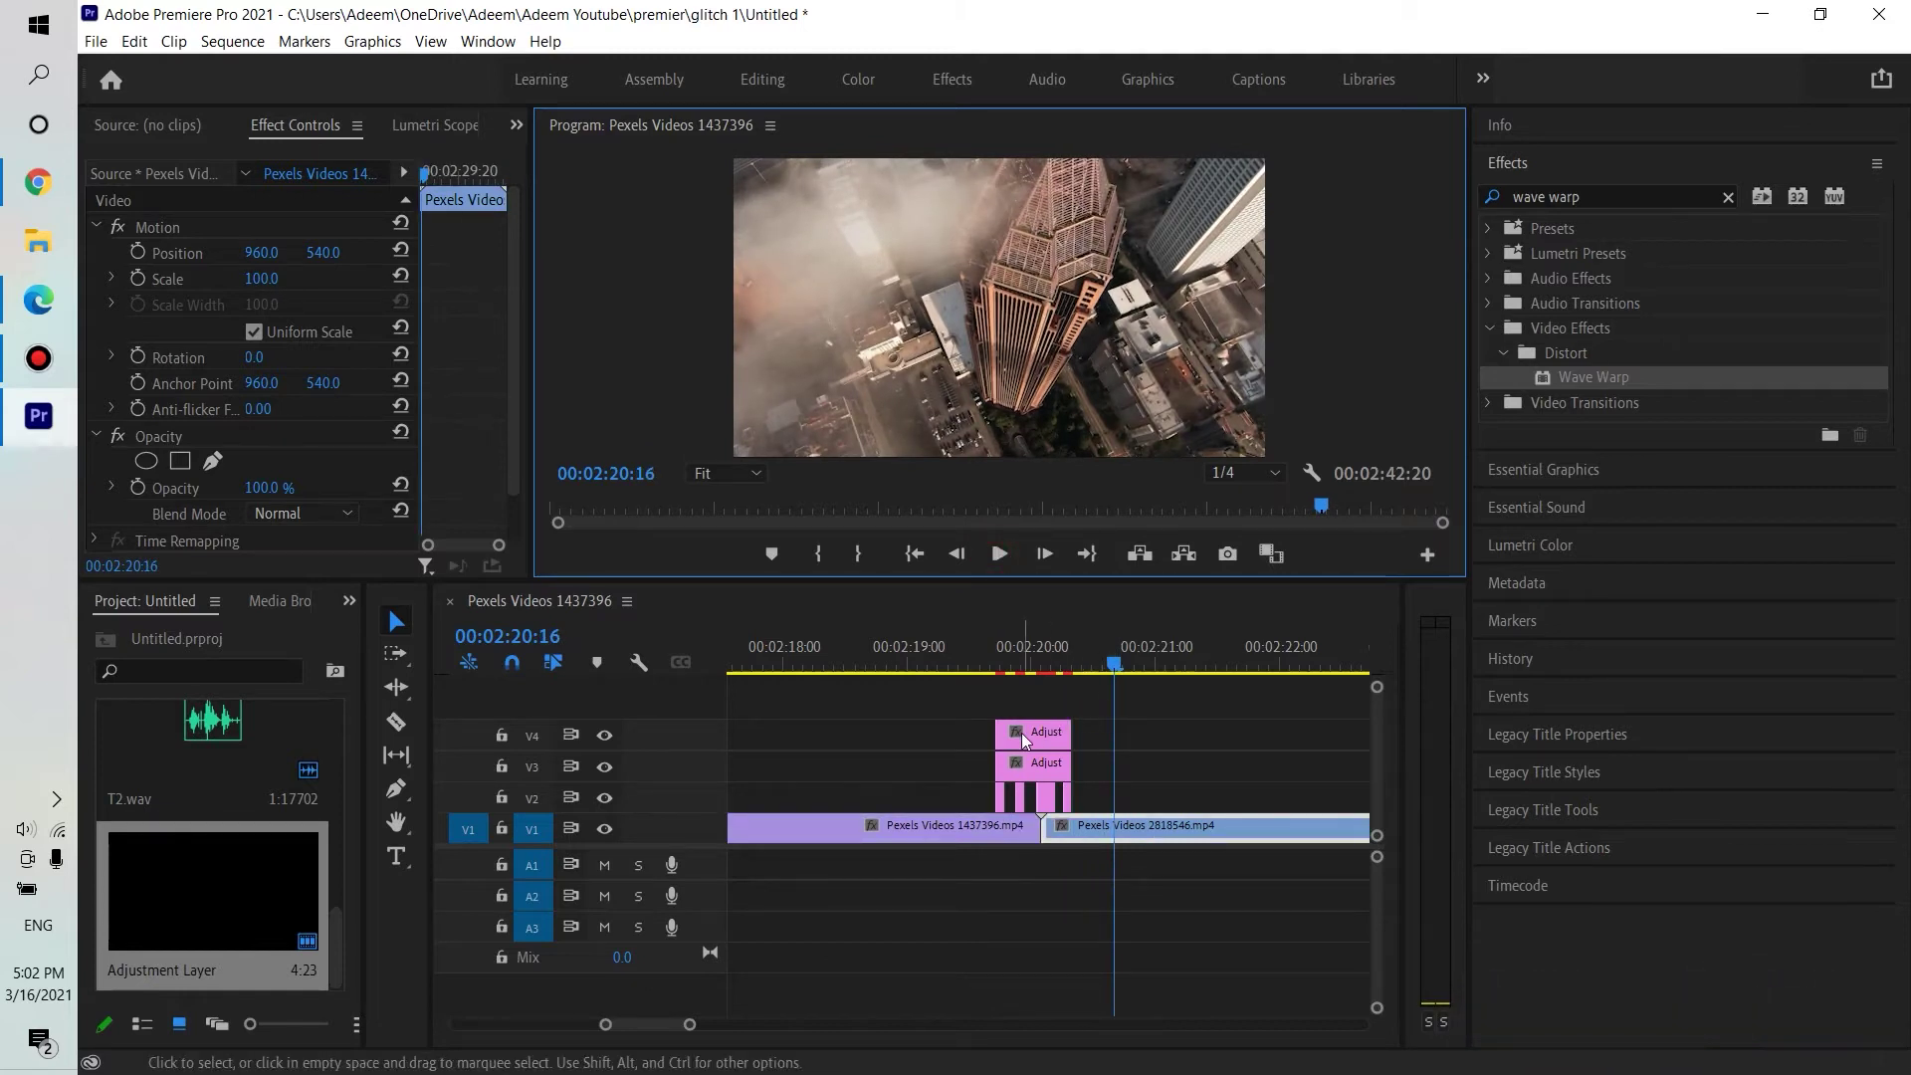
Search the effects for "vr g" and apply VR Digital Glitch to the V3 adjustment layer
{"action": "scroll", "coordinate": [1030, 738], "scroll_direction": "up", "scroll_amount": 2}
{"action": "left_click", "coordinate": [1590, 197]}
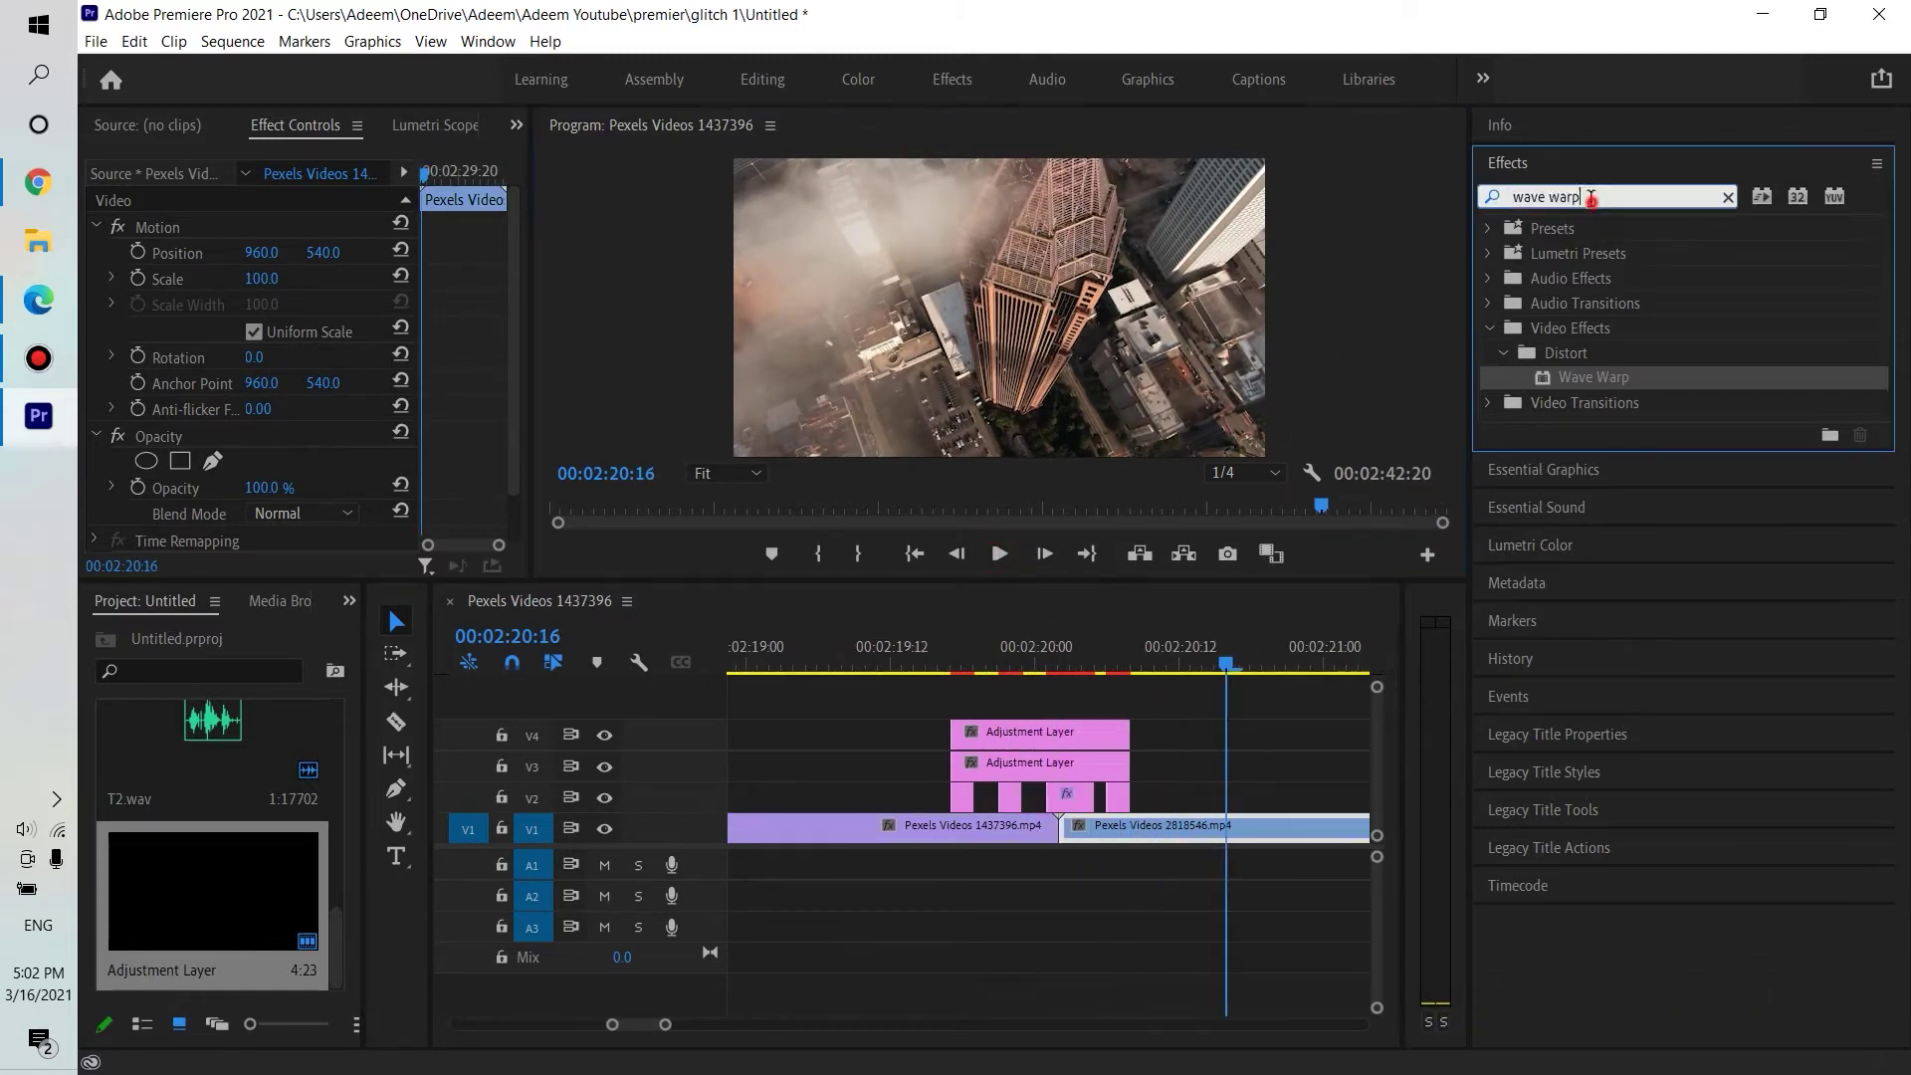
{"action": "type", "text": "vr"}
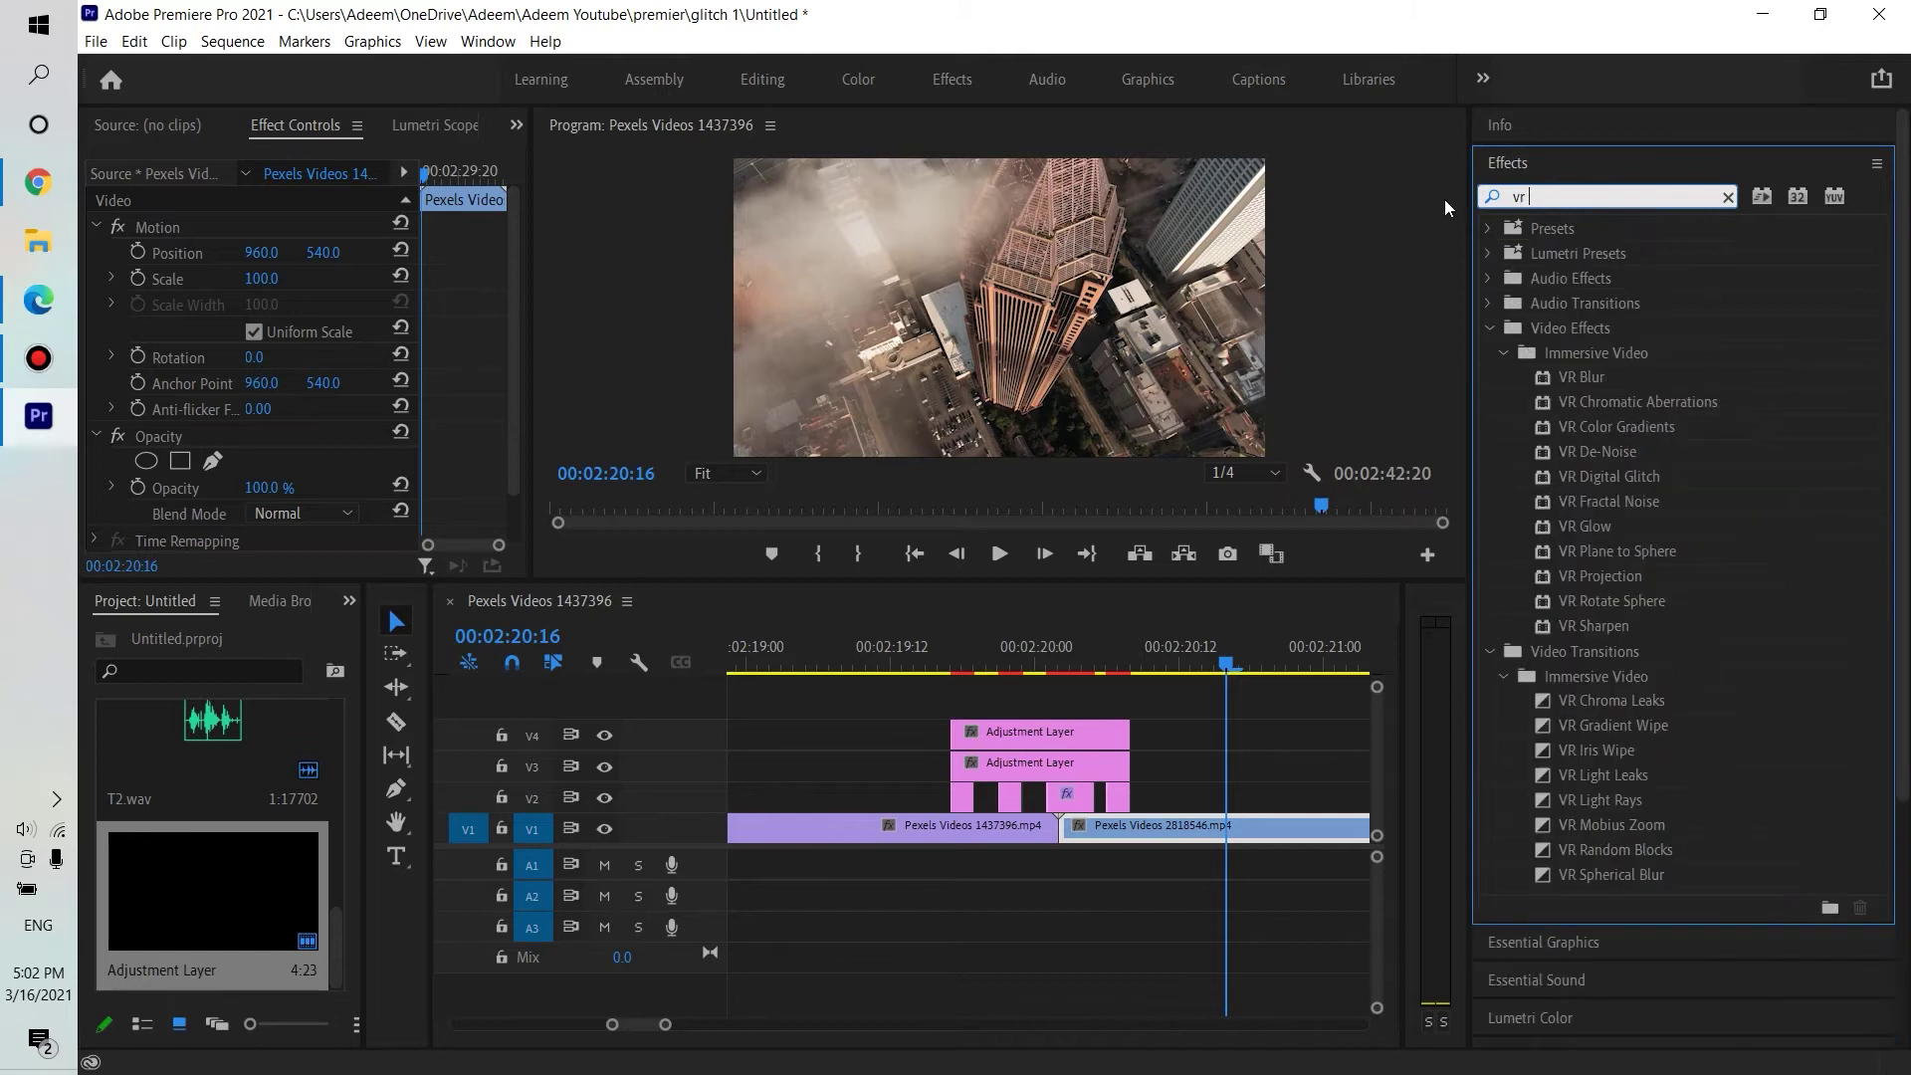
{"action": "type", "text": " g"}
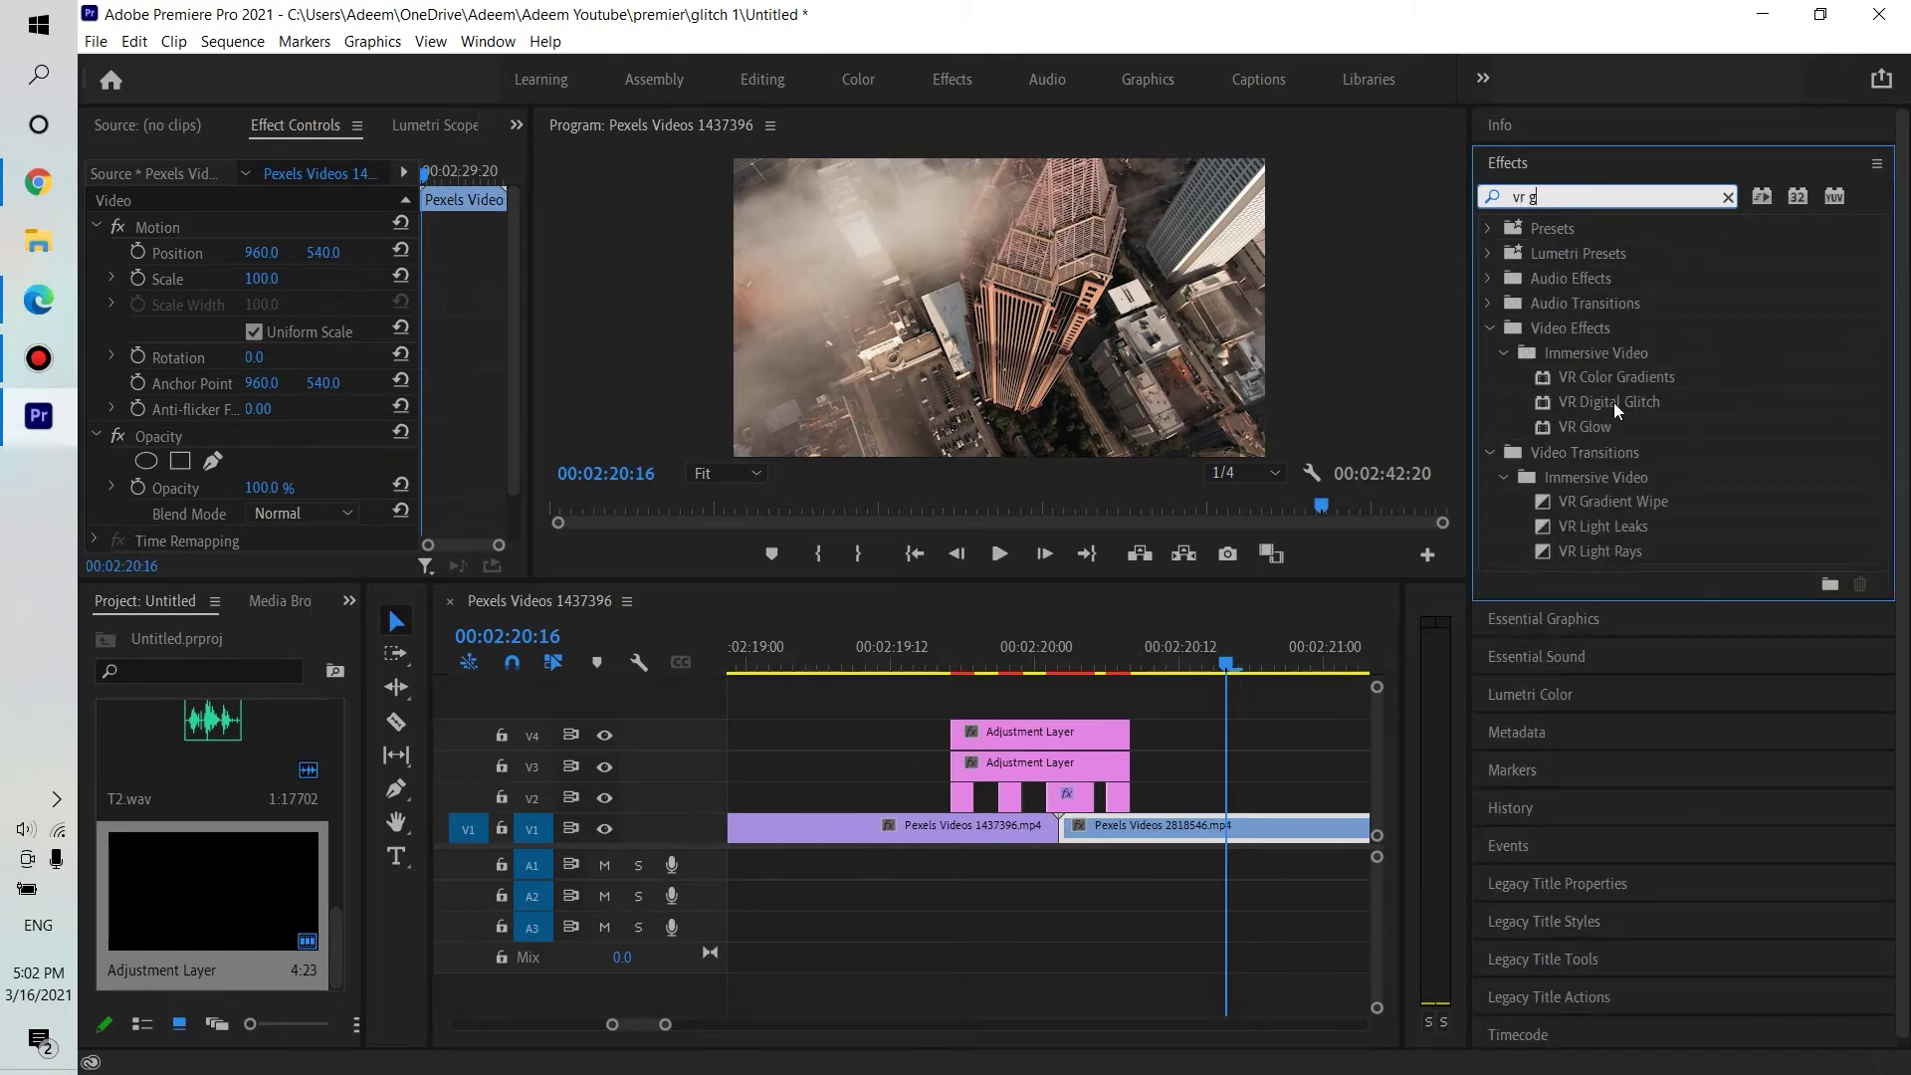
{"action": "left_click_drag", "start_coordinate": [1614, 409], "coordinate": [1498, 405]}
{"action": "left_click_drag", "start_coordinate": [1016, 757], "coordinate": [1013, 767]}
{"action": "left_click_drag", "start_coordinate": [1225, 663], "coordinate": [1028, 679]}
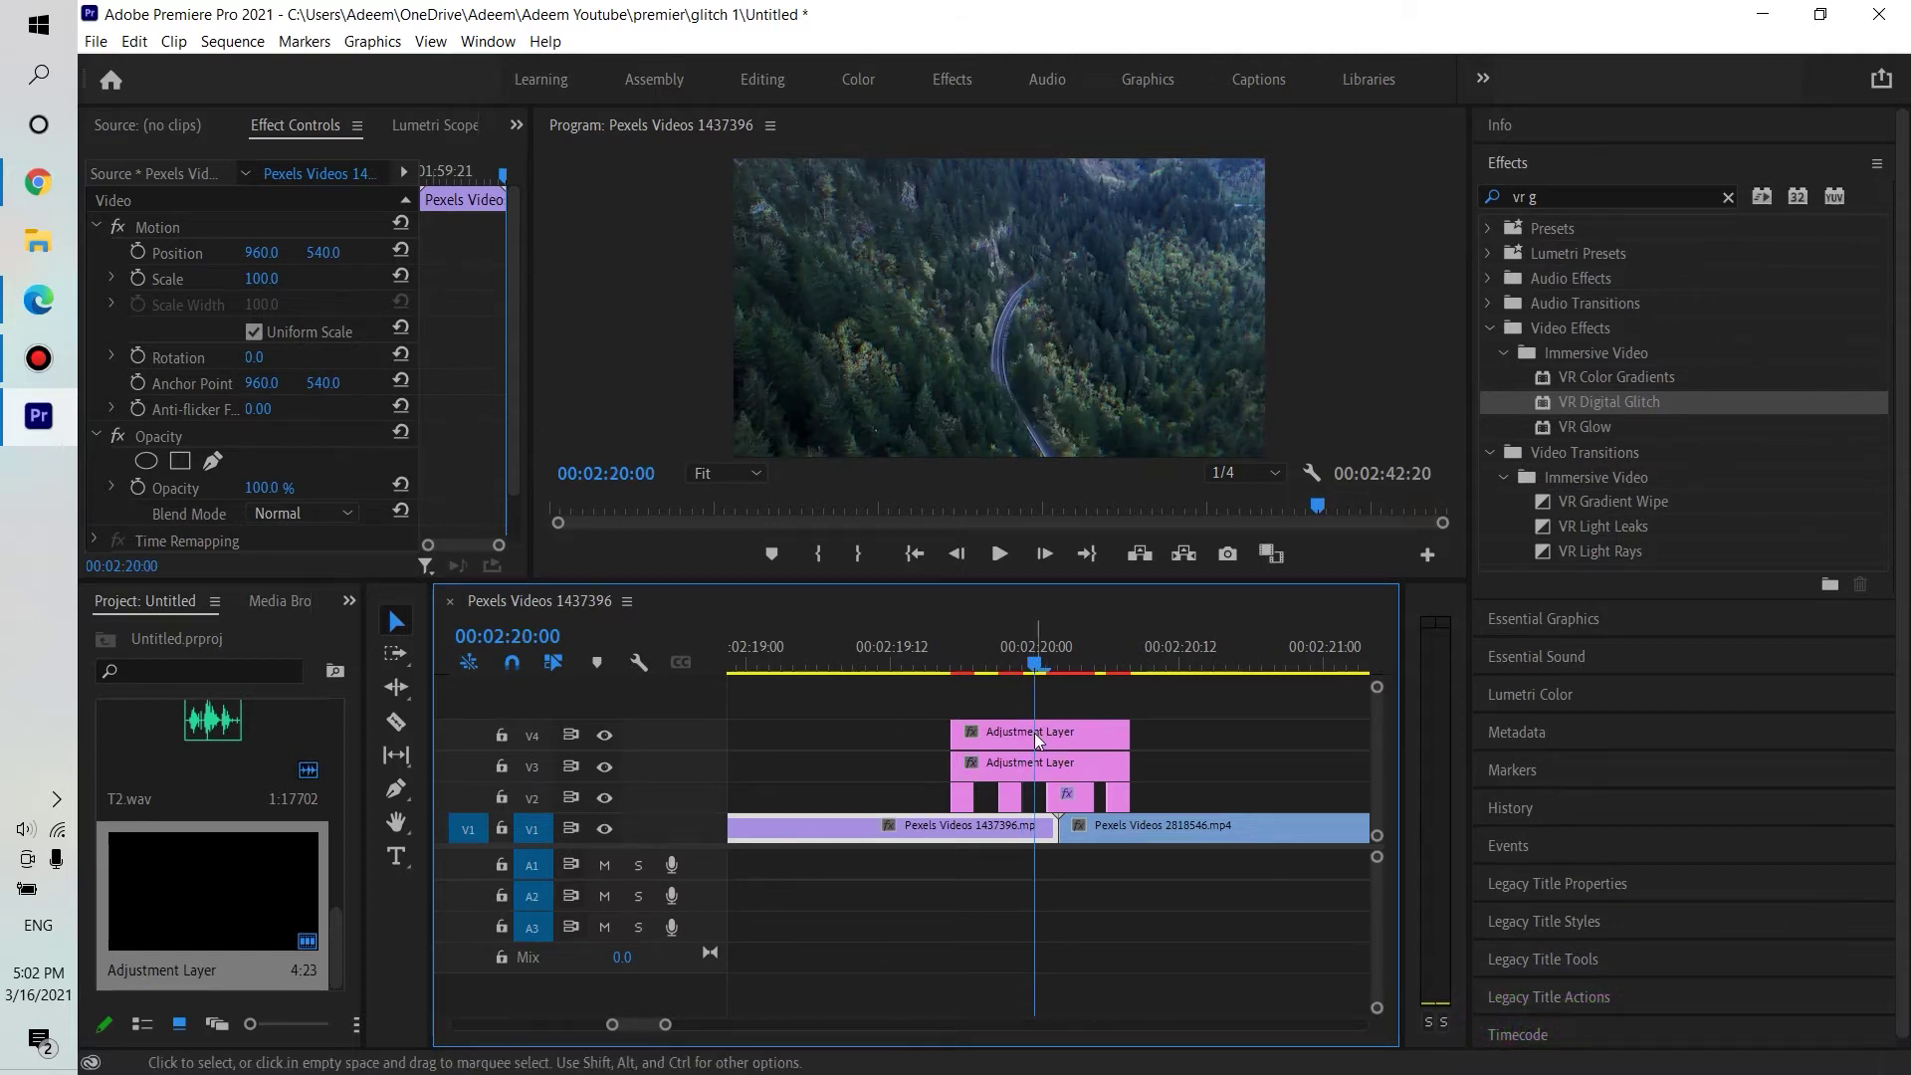
{"action": "left_click_drag", "start_coordinate": [1570, 411], "coordinate": [1482, 404]}
{"action": "left_click_drag", "start_coordinate": [996, 733], "coordinate": [1007, 766]}
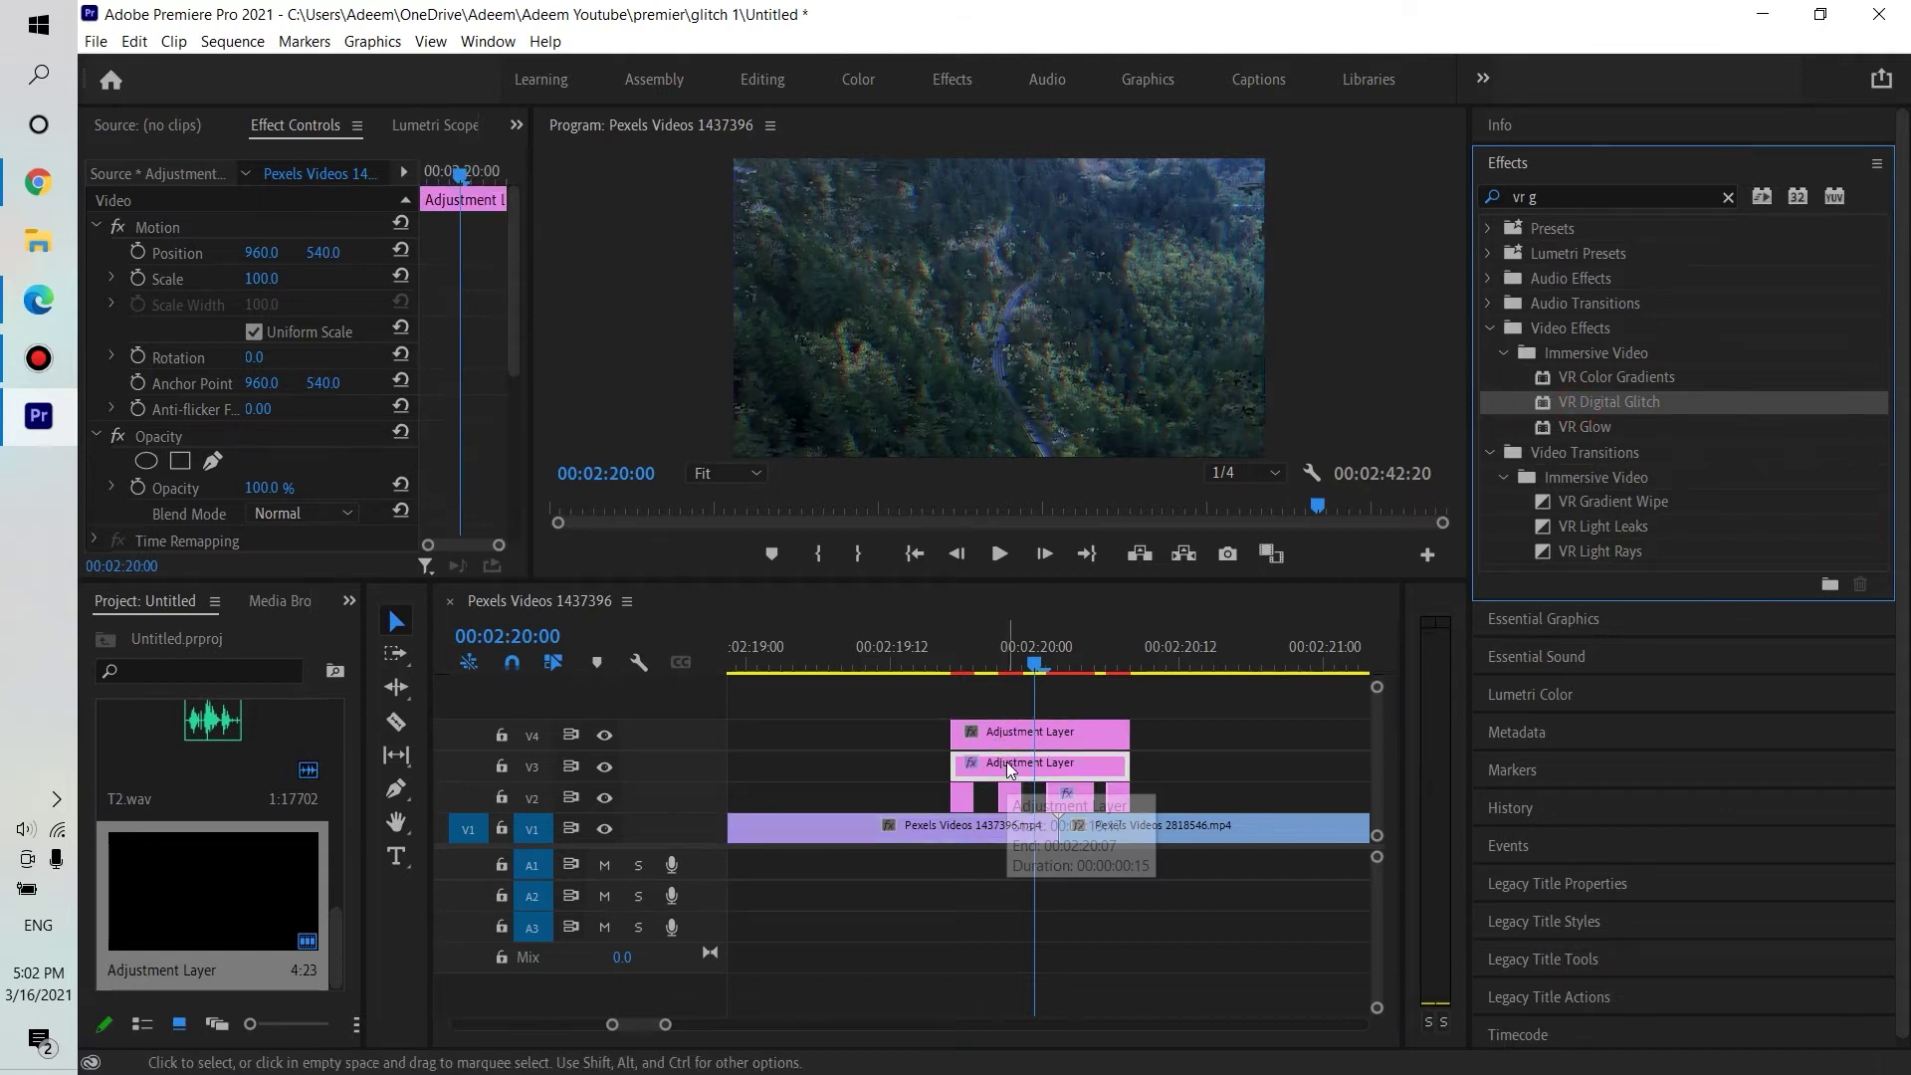
Search the effects for "vr" and apply VR Chromatic Aberrations to the V4 adjustment layer
{"action": "left_click", "coordinate": [1555, 191]}
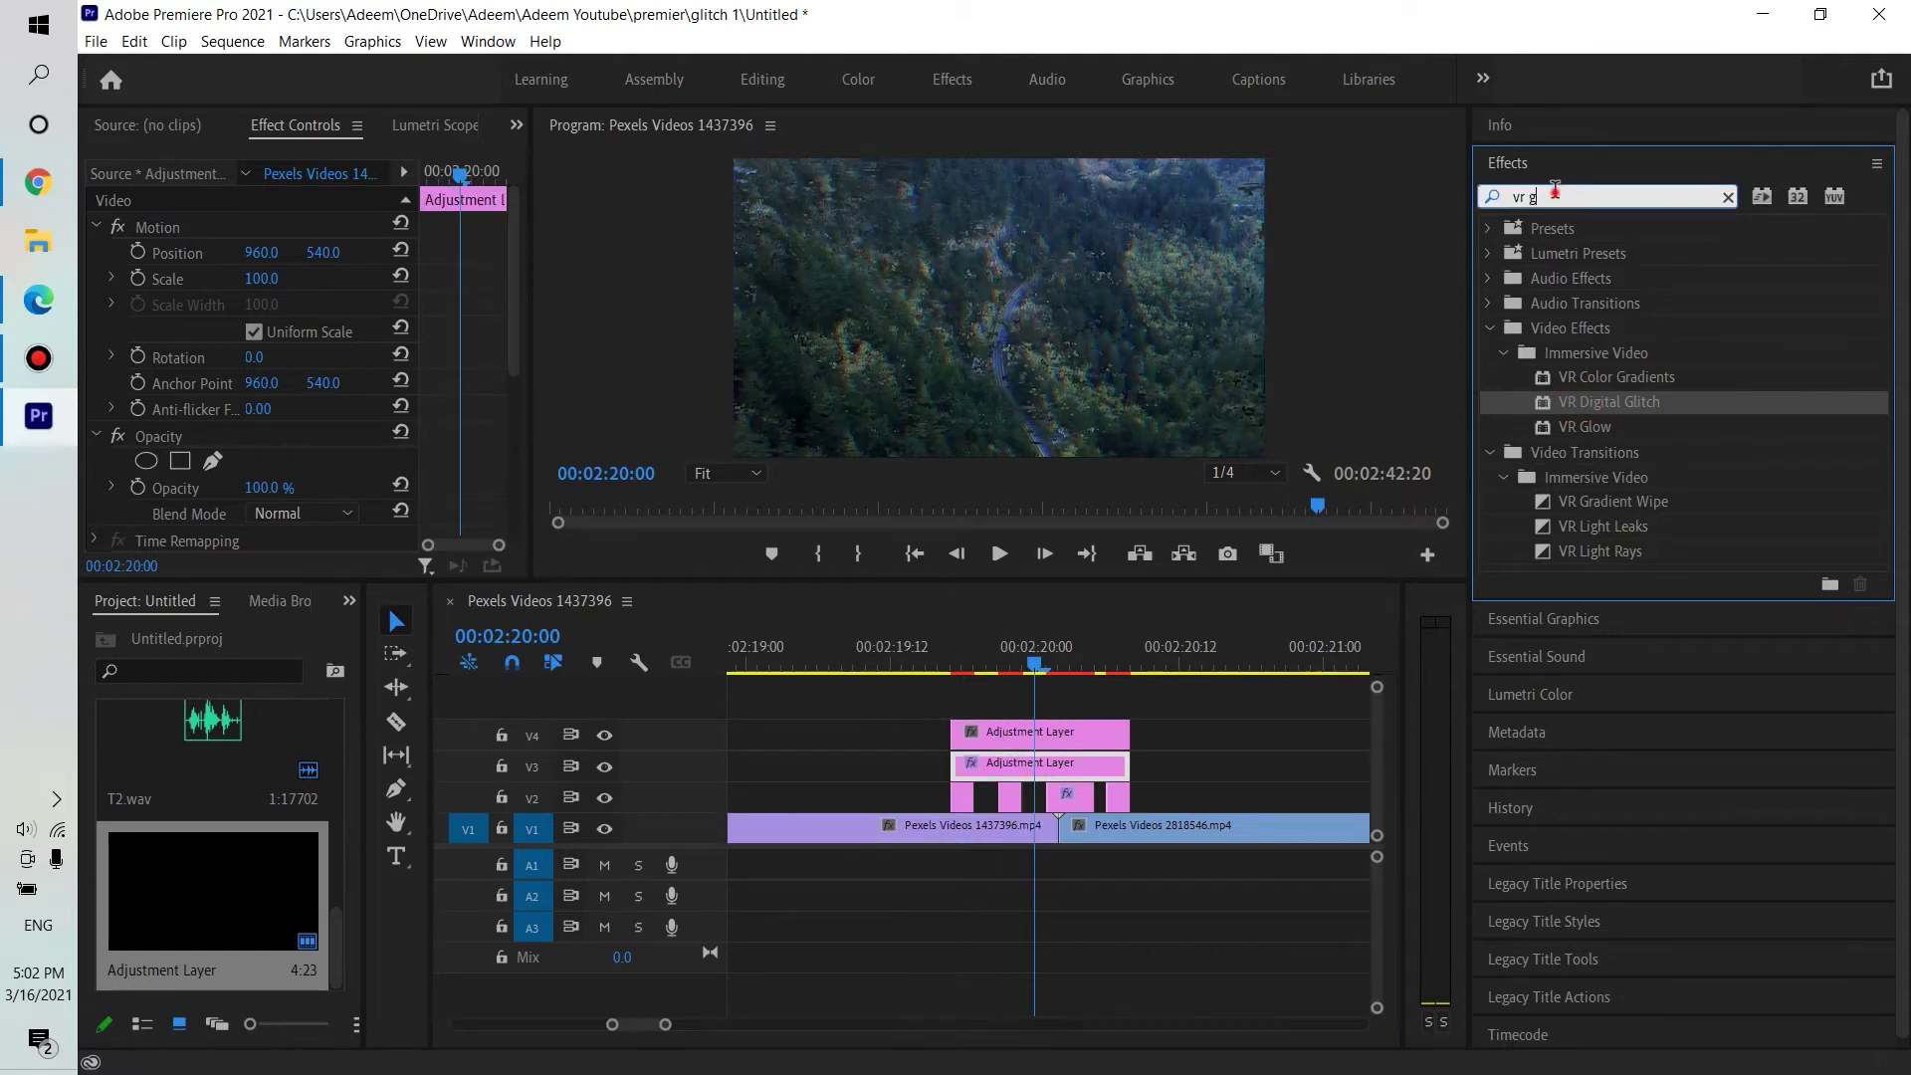
{"action": "key", "text": "BackSpace"}
{"action": "type", "text": "v"}
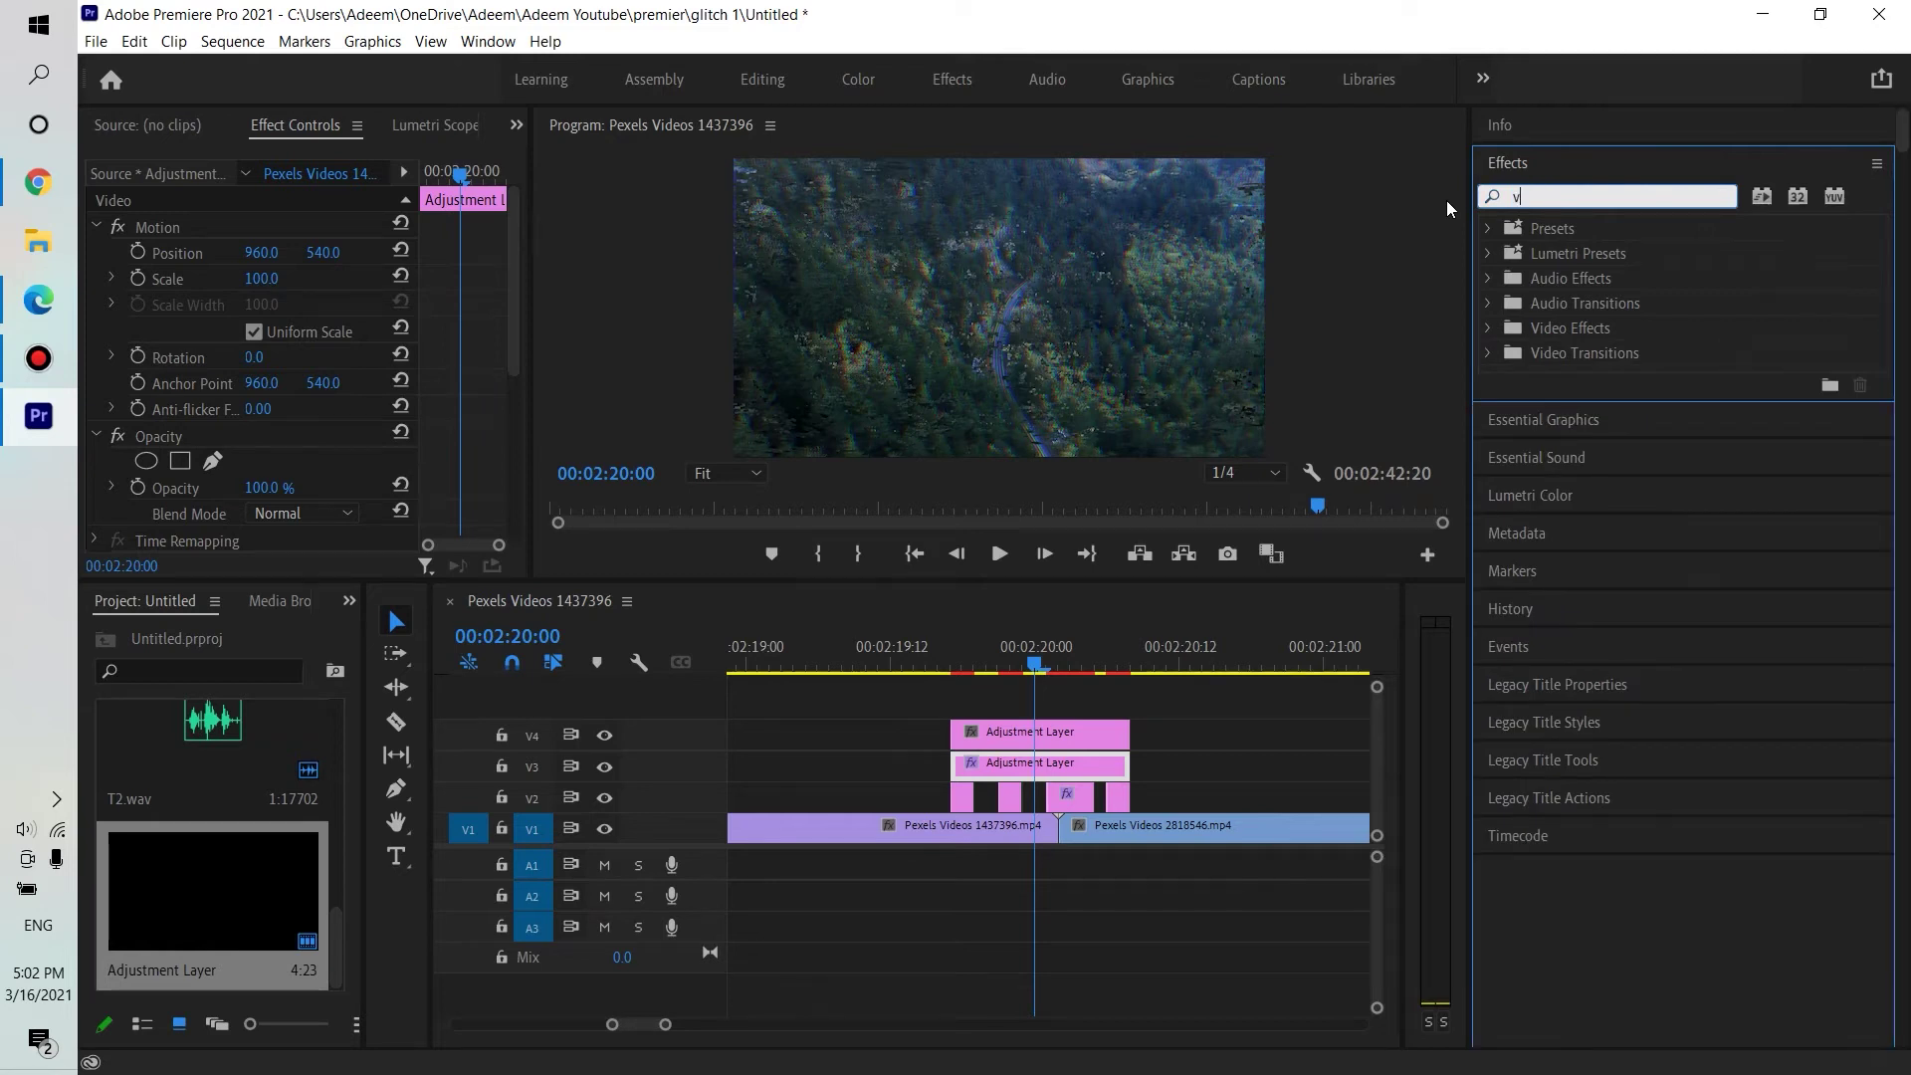
{"action": "type", "text": "r"}
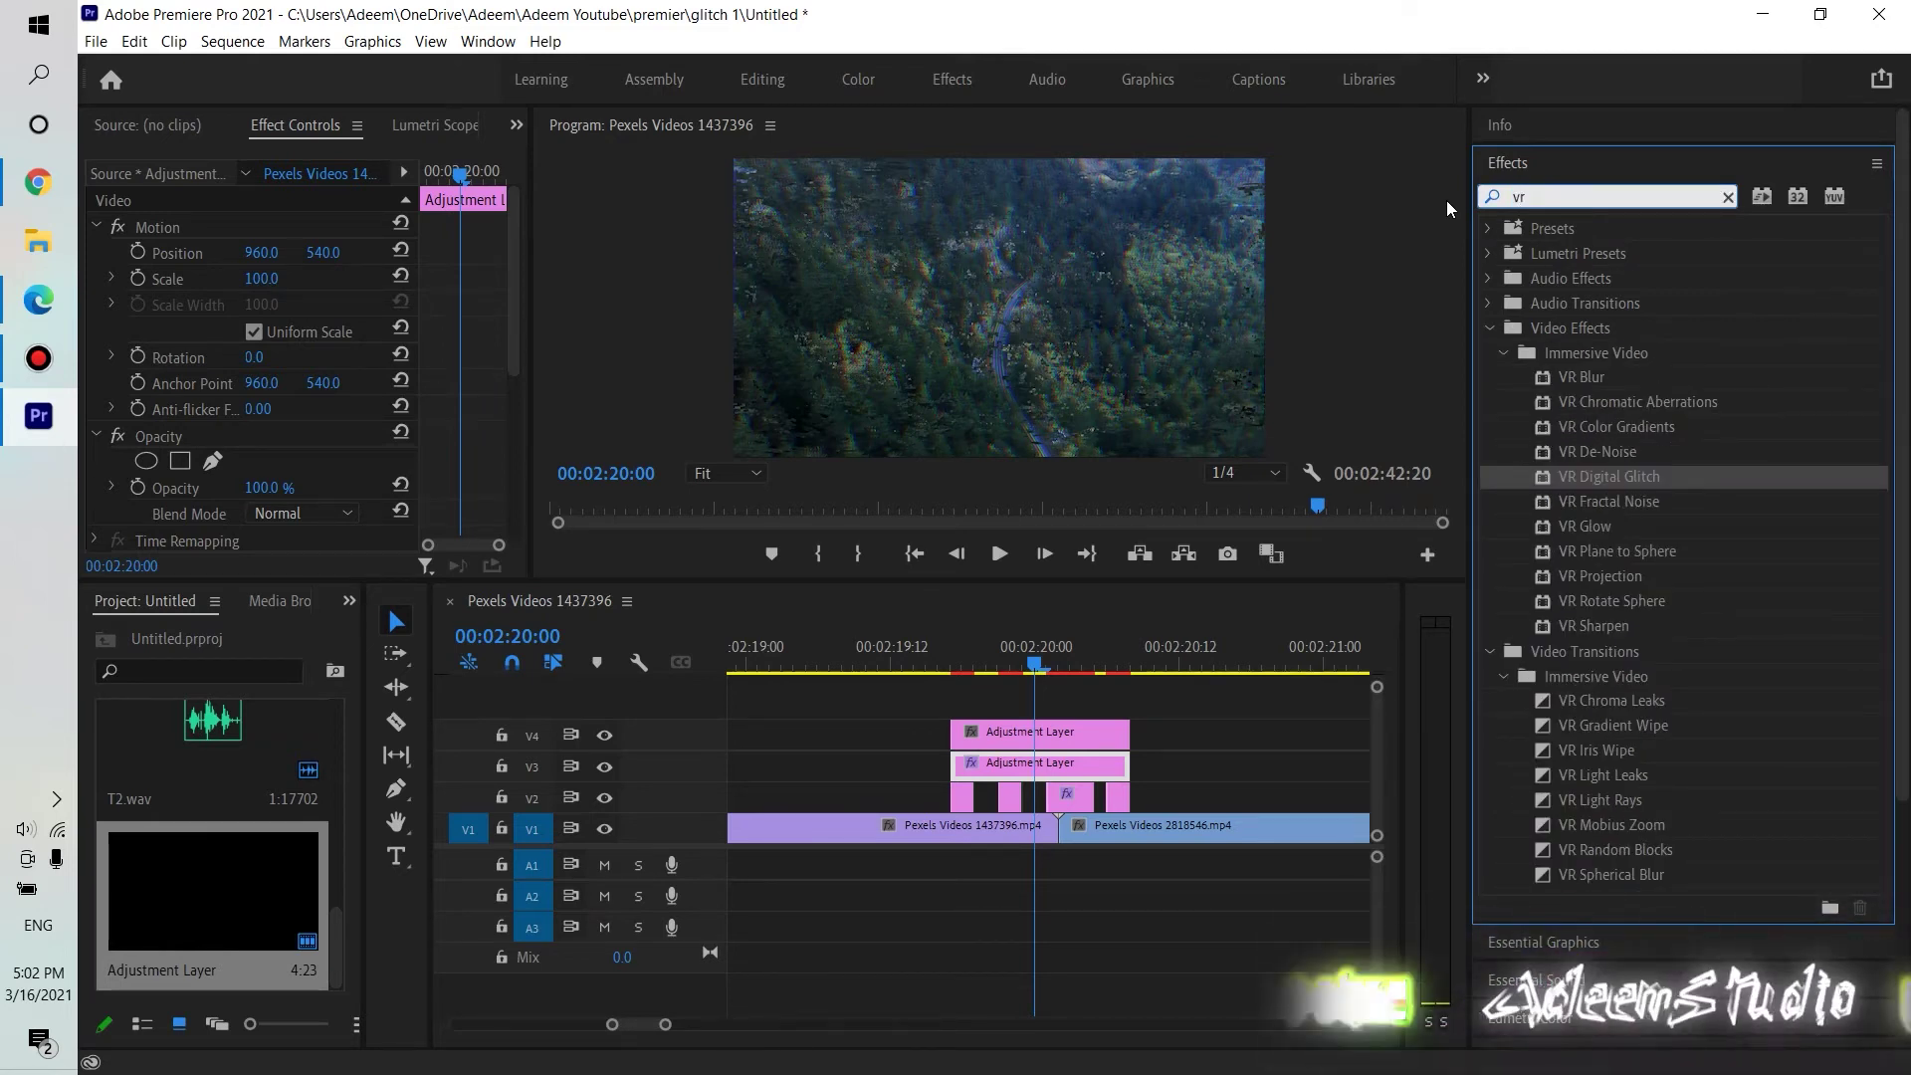
{"action": "left_click", "coordinate": [1662, 402]}
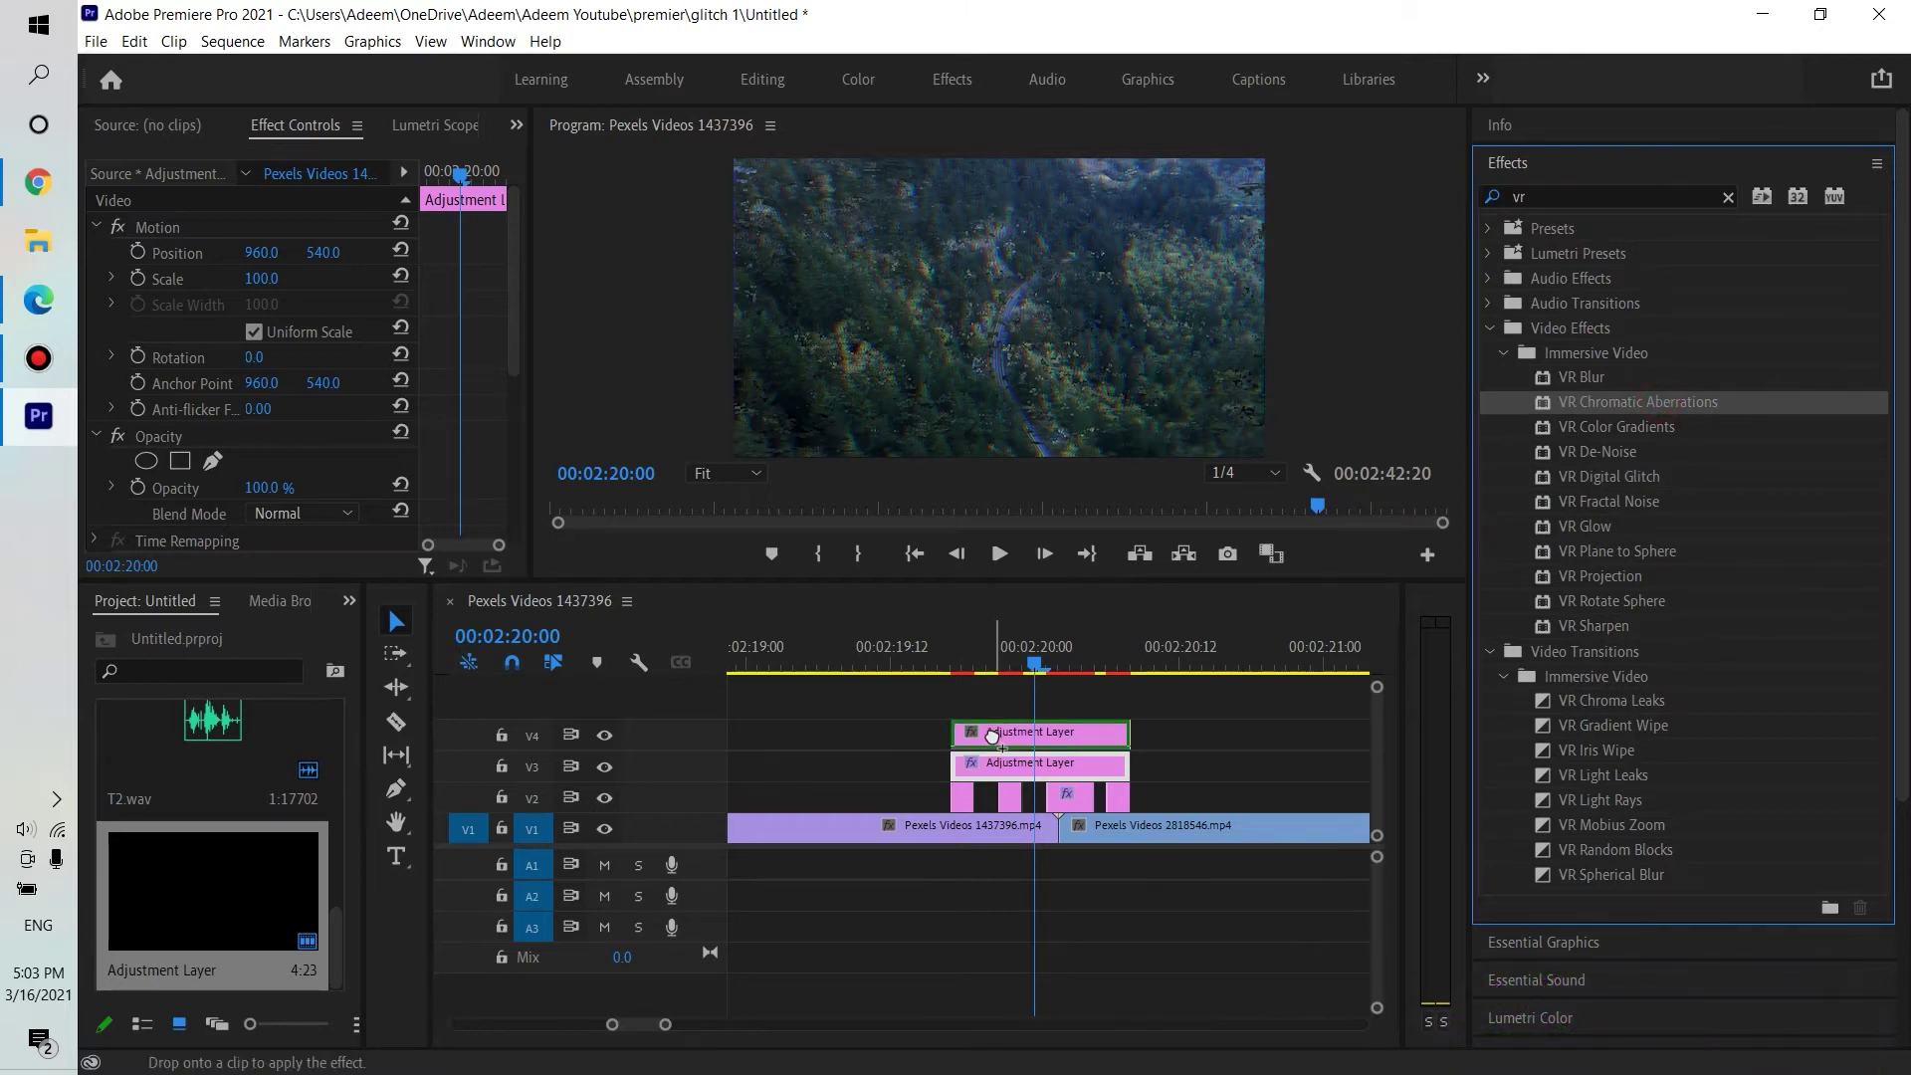
{"action": "left_click_drag", "start_coordinate": [992, 736], "coordinate": [1000, 756]}
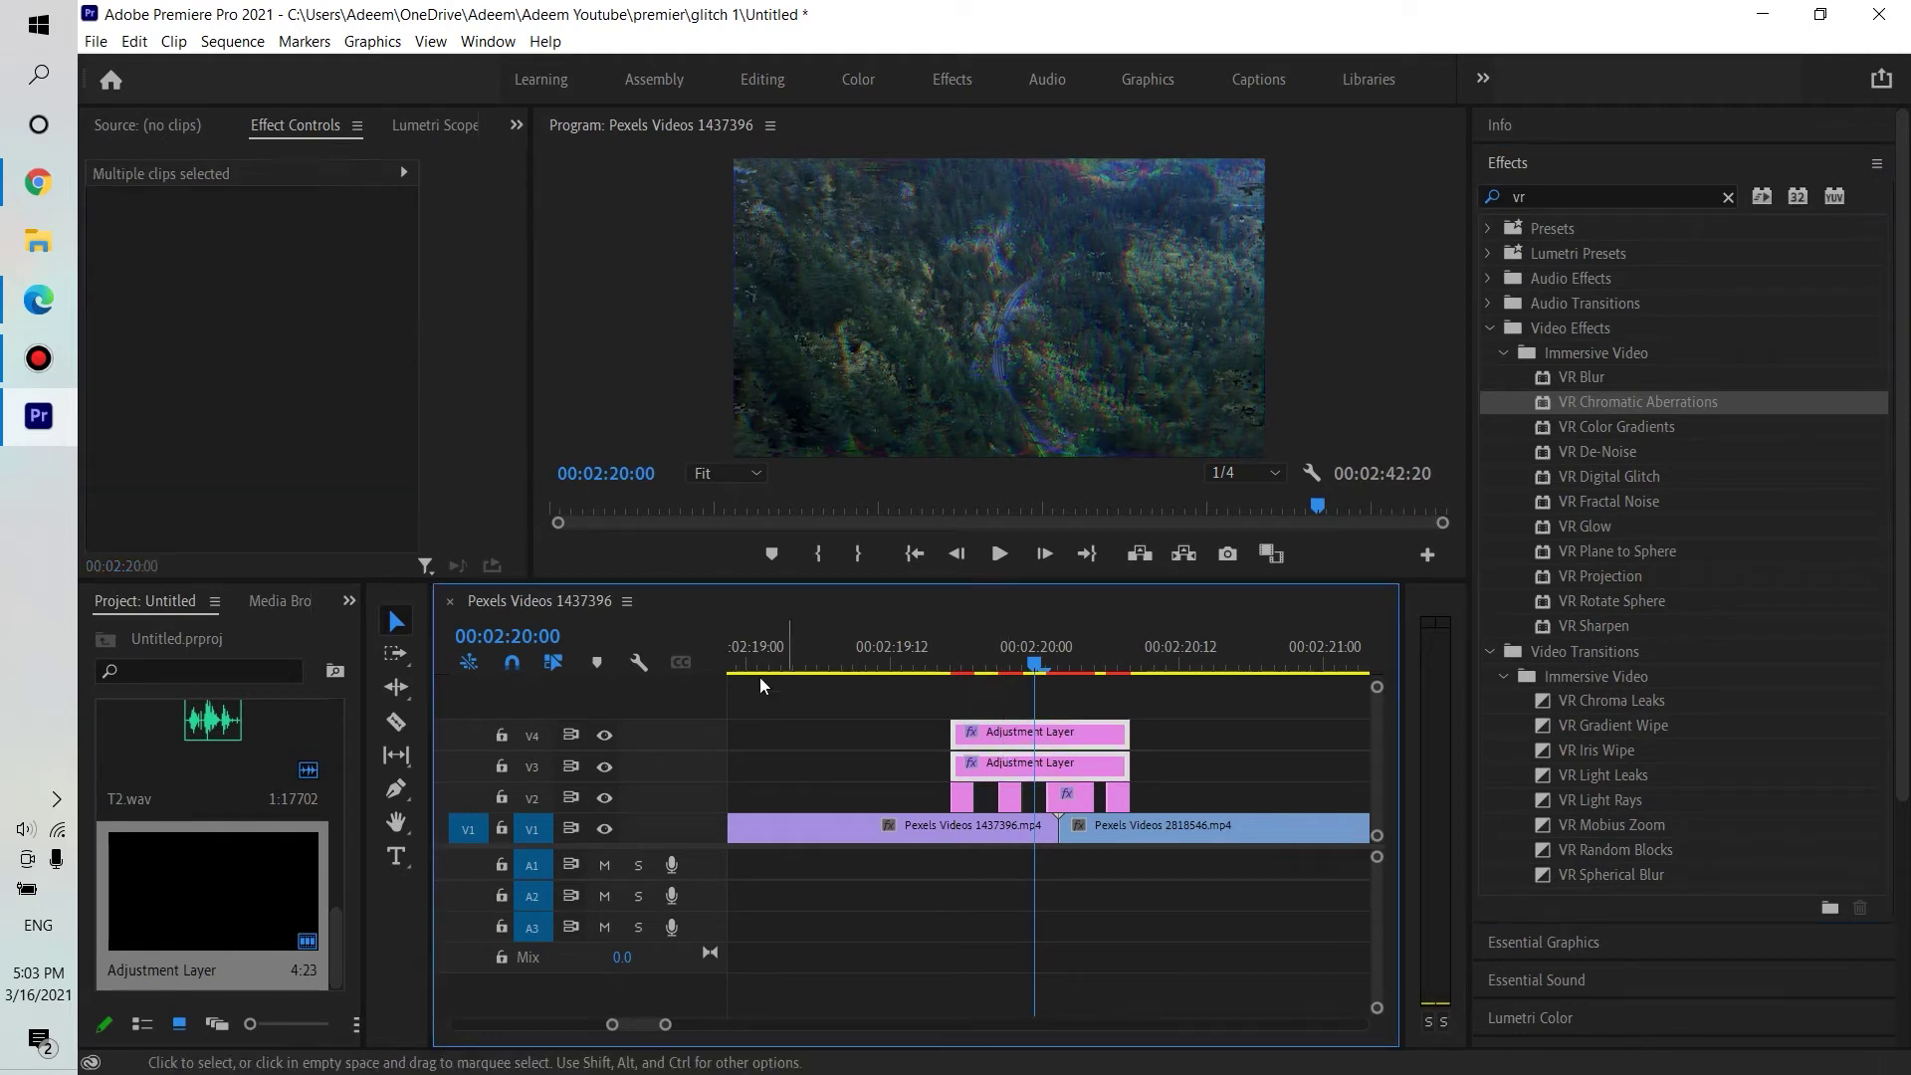
Play back the transition twice from before the adjustment layers to review the combined glitch and chromatic aberration effects
{"action": "left_click", "coordinate": [991, 706]}
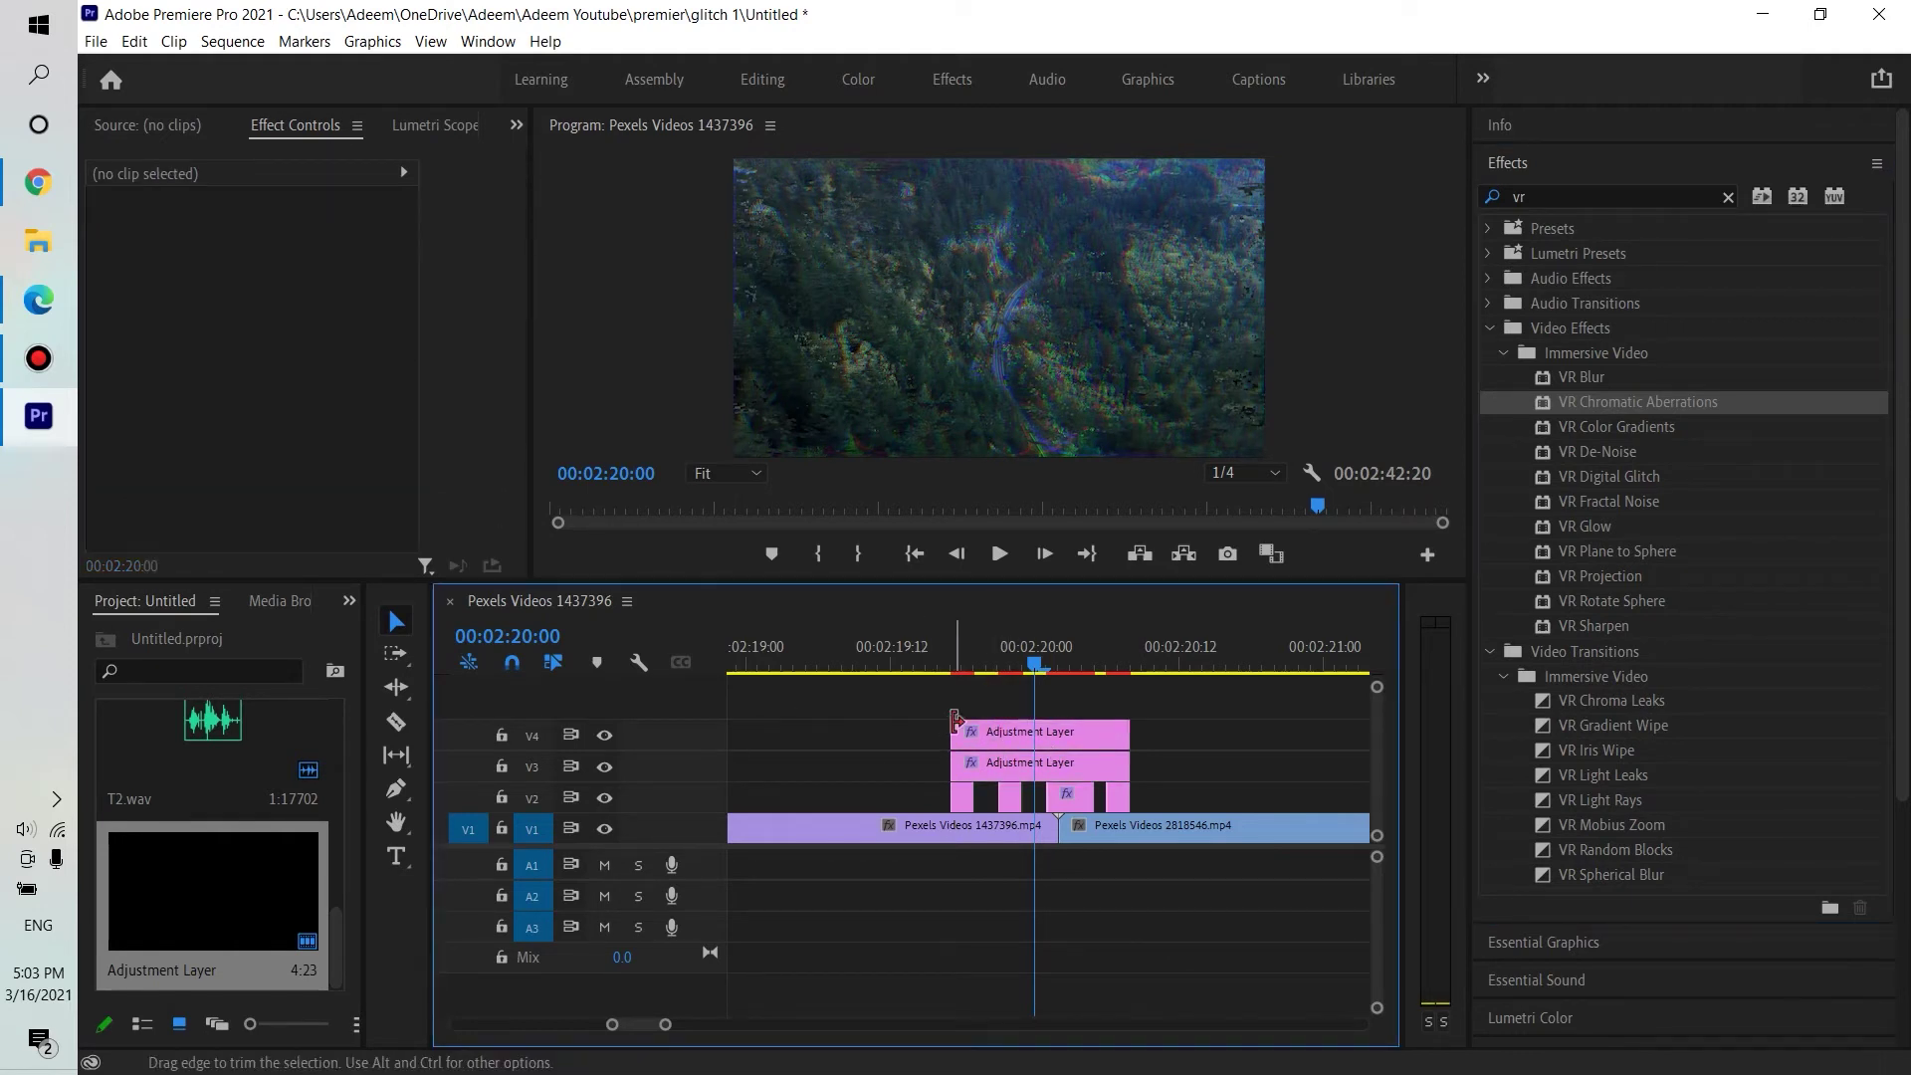
{"action": "scroll", "coordinate": [955, 718], "scroll_direction": "down", "scroll_amount": 2, "text": "alt"}
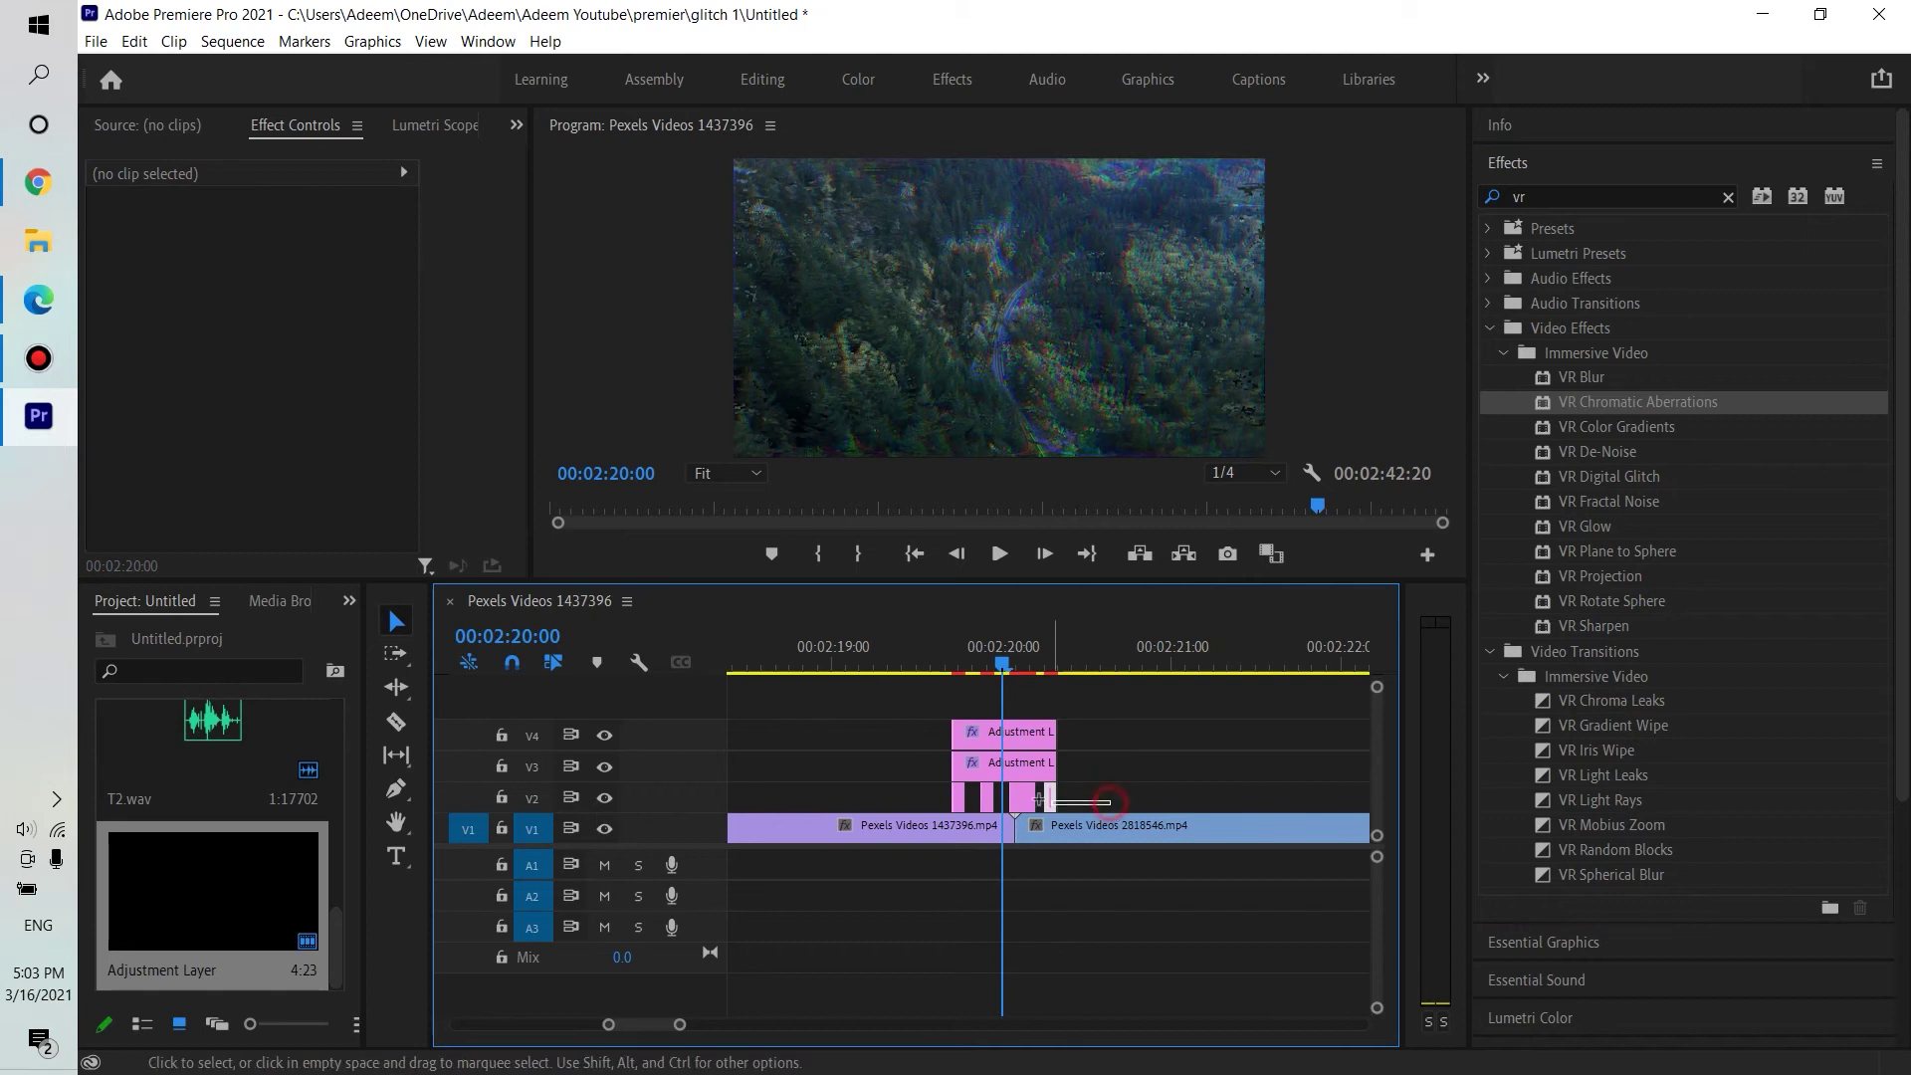
{"action": "left_click_drag", "start_coordinate": [939, 799], "coordinate": [991, 806]}
{"action": "left_click_drag", "start_coordinate": [1012, 662], "coordinate": [919, 661]}
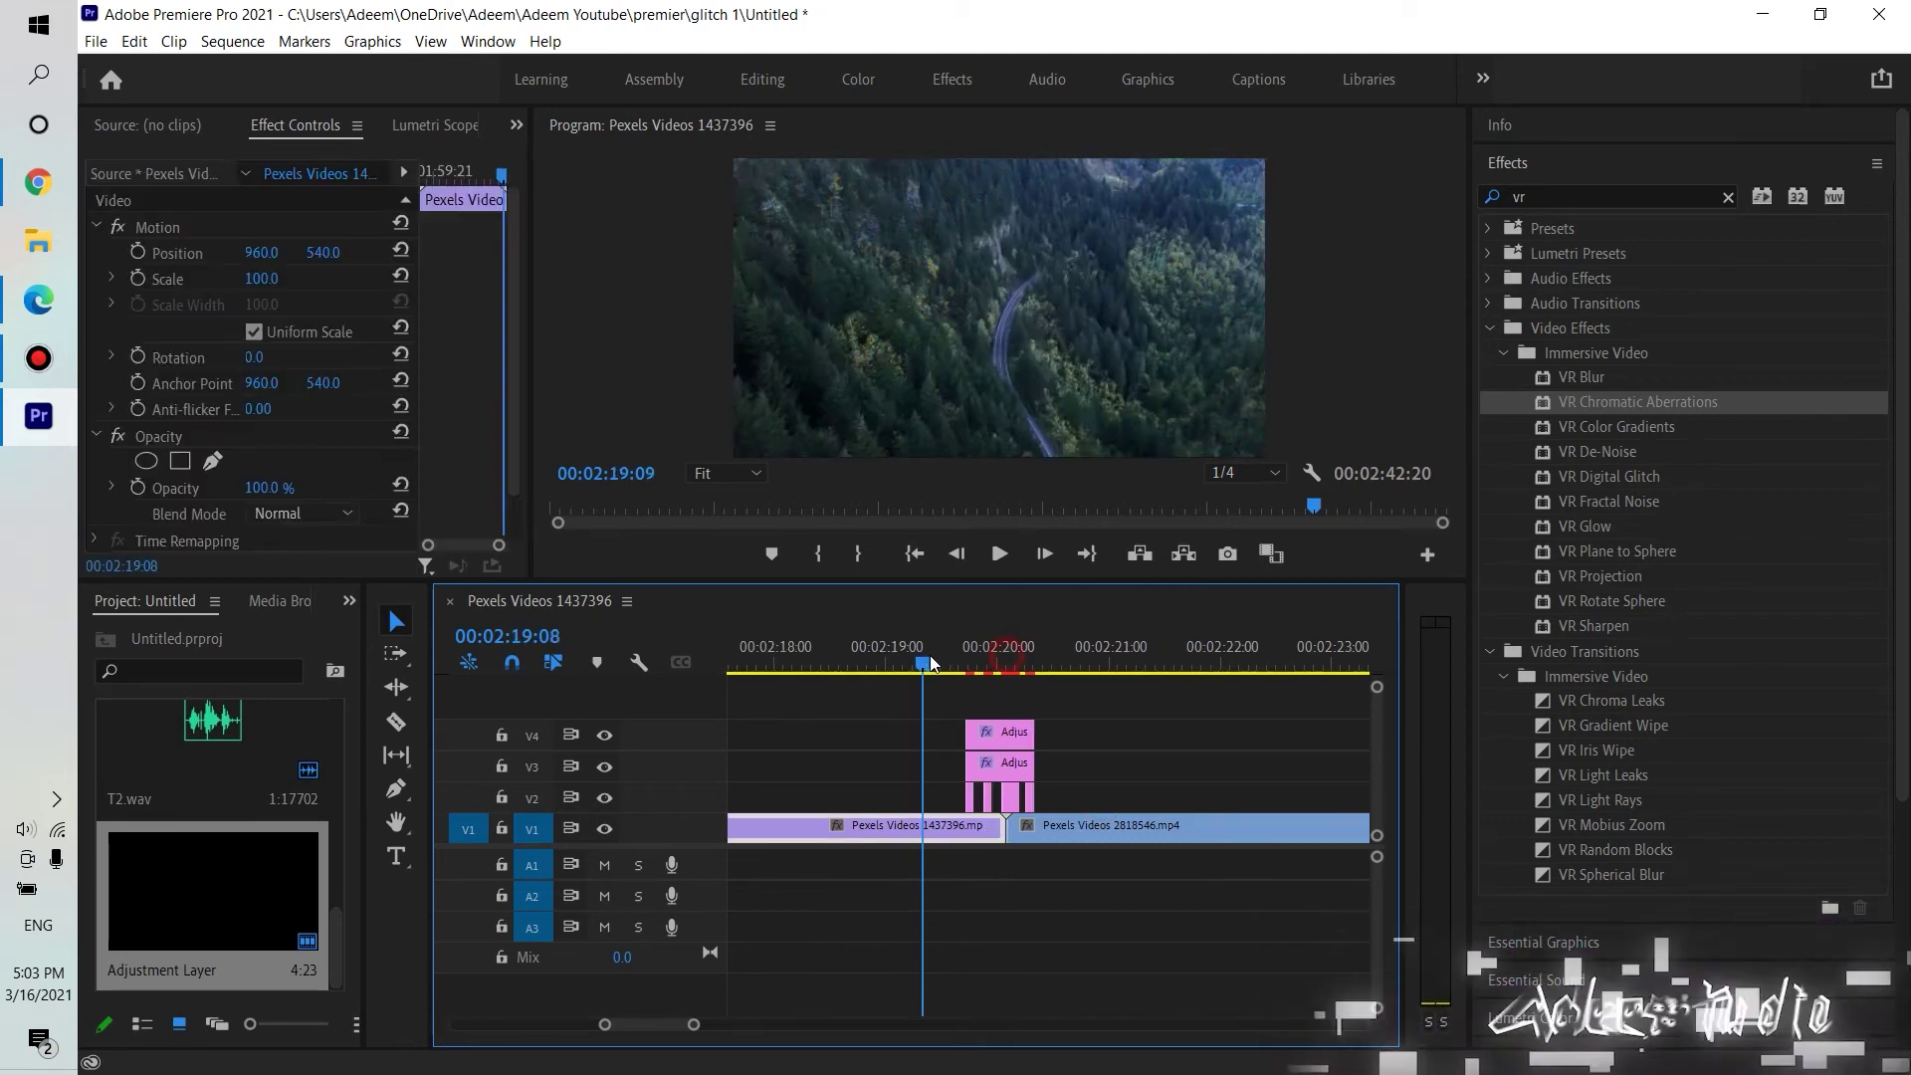
{"action": "left_click", "coordinate": [999, 554]}
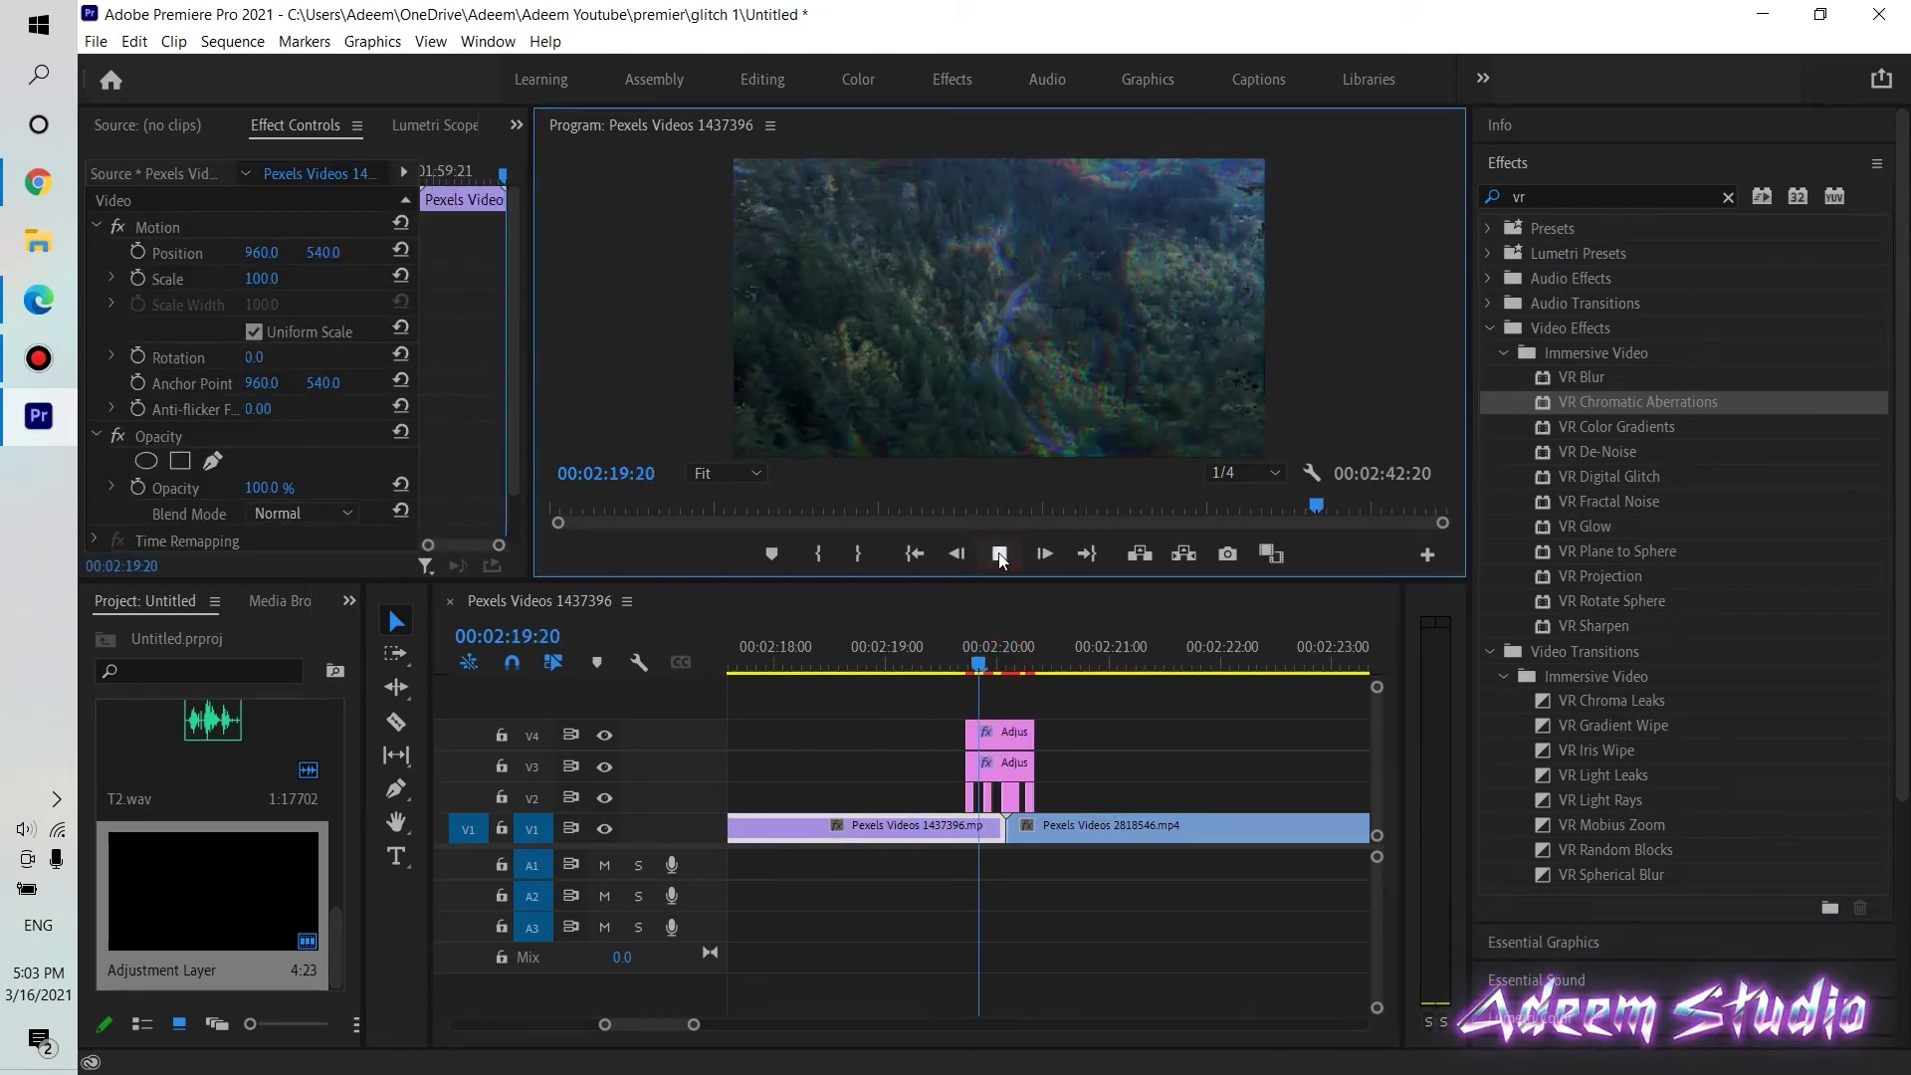
{"action": "left_click", "coordinate": [1081, 661]}
{"action": "left_click_drag", "start_coordinate": [1081, 664], "coordinate": [936, 663]}
{"action": "scroll", "coordinate": [983, 749], "scroll_direction": "down", "scroll_amount": 1}
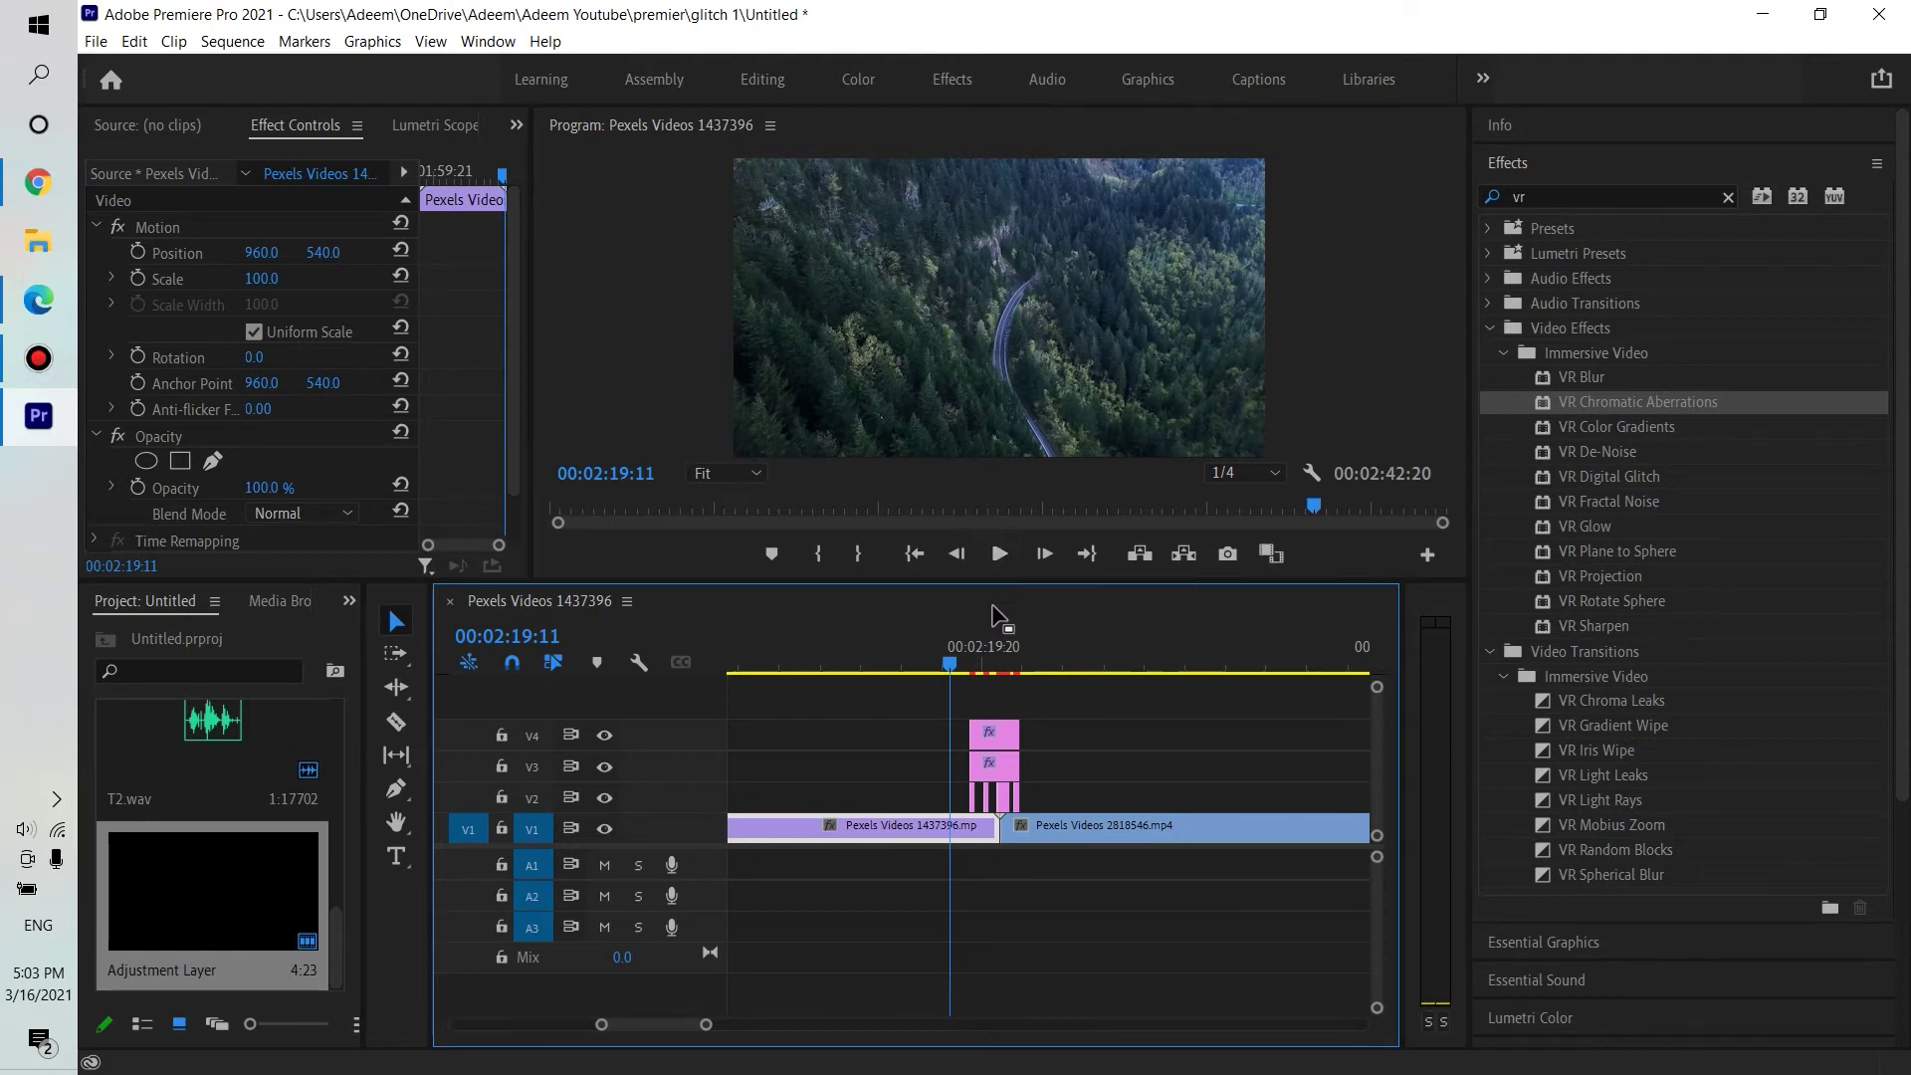
{"action": "left_click", "coordinate": [1000, 554]}
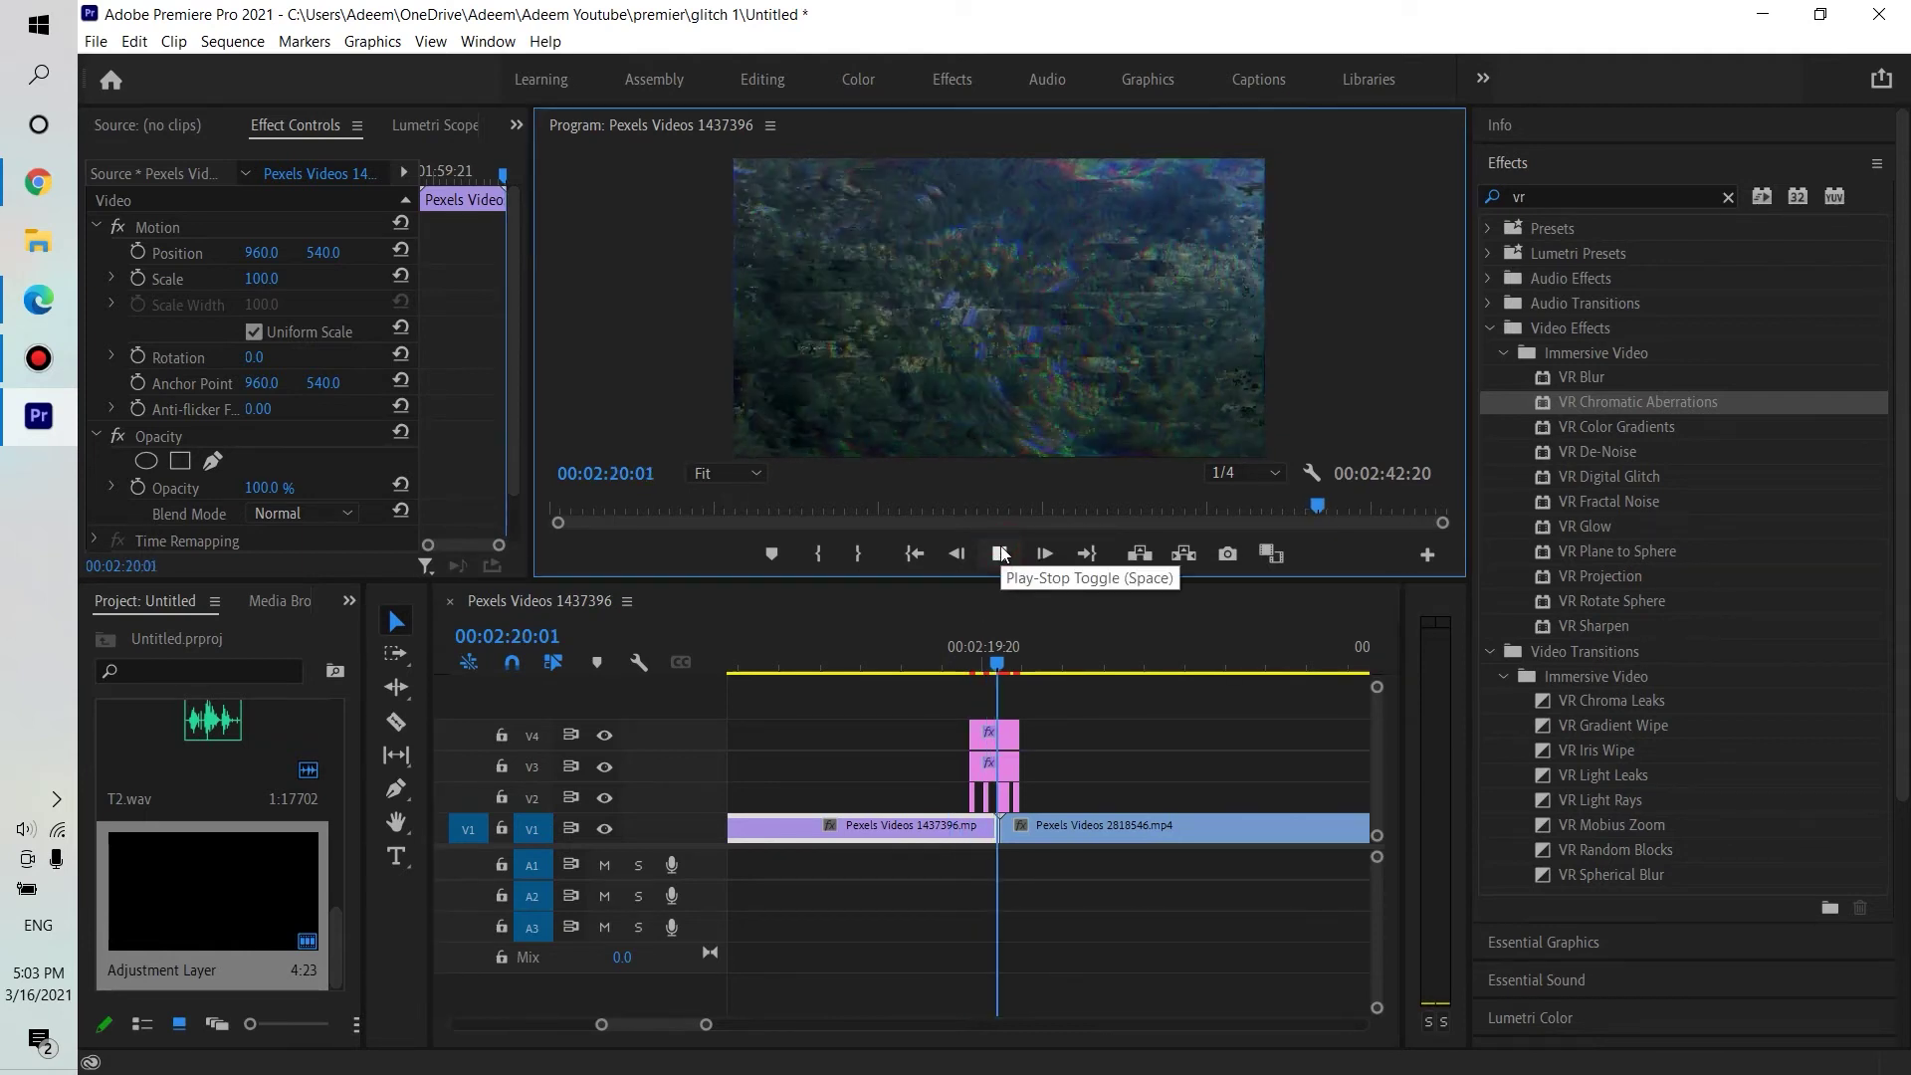
{"action": "left_click", "coordinate": [999, 554]}
Extend the start of the long V2 adjustment layer segment one frame earlier
{"action": "scroll", "coordinate": [988, 781], "scroll_direction": "up", "scroll_amount": 2}
{"action": "scroll", "coordinate": [988, 781], "scroll_direction": "up", "scroll_amount": 3}
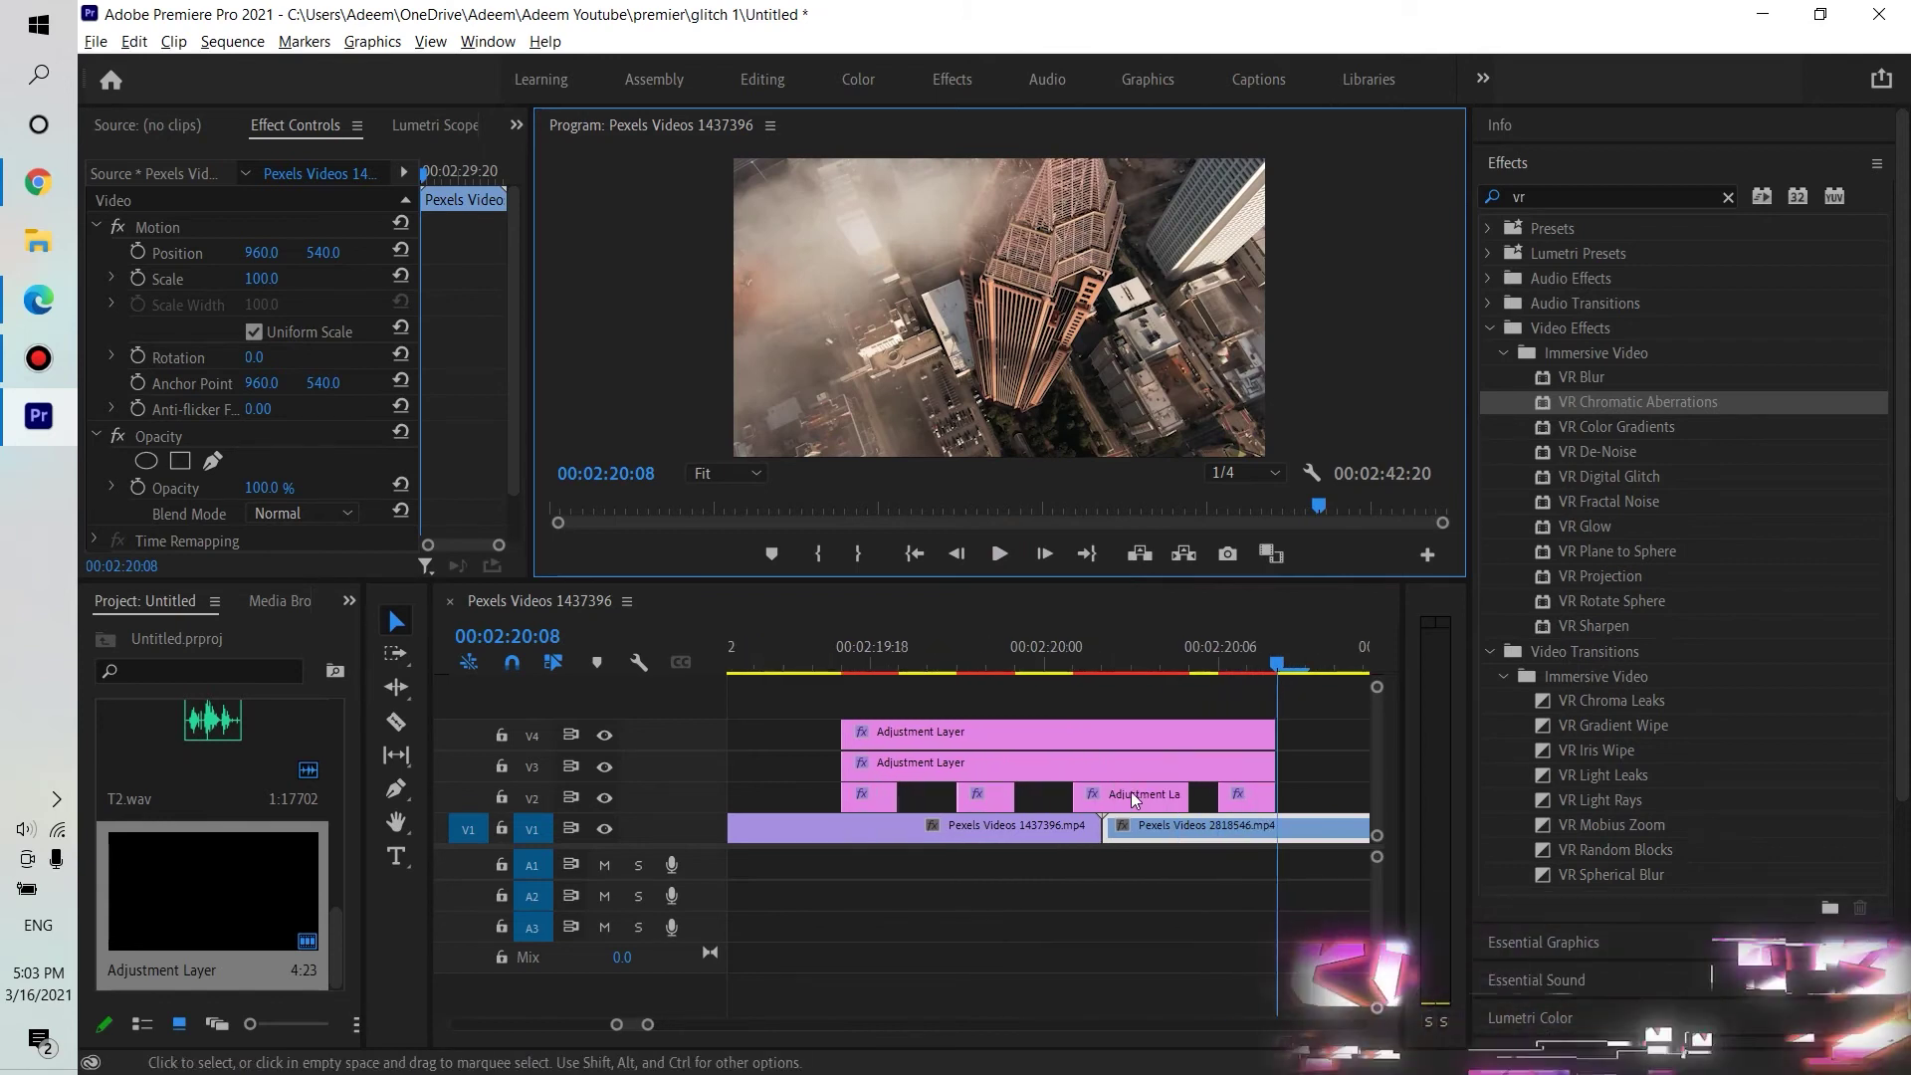
{"action": "left_click_drag", "start_coordinate": [1065, 793], "coordinate": [1040, 797]}
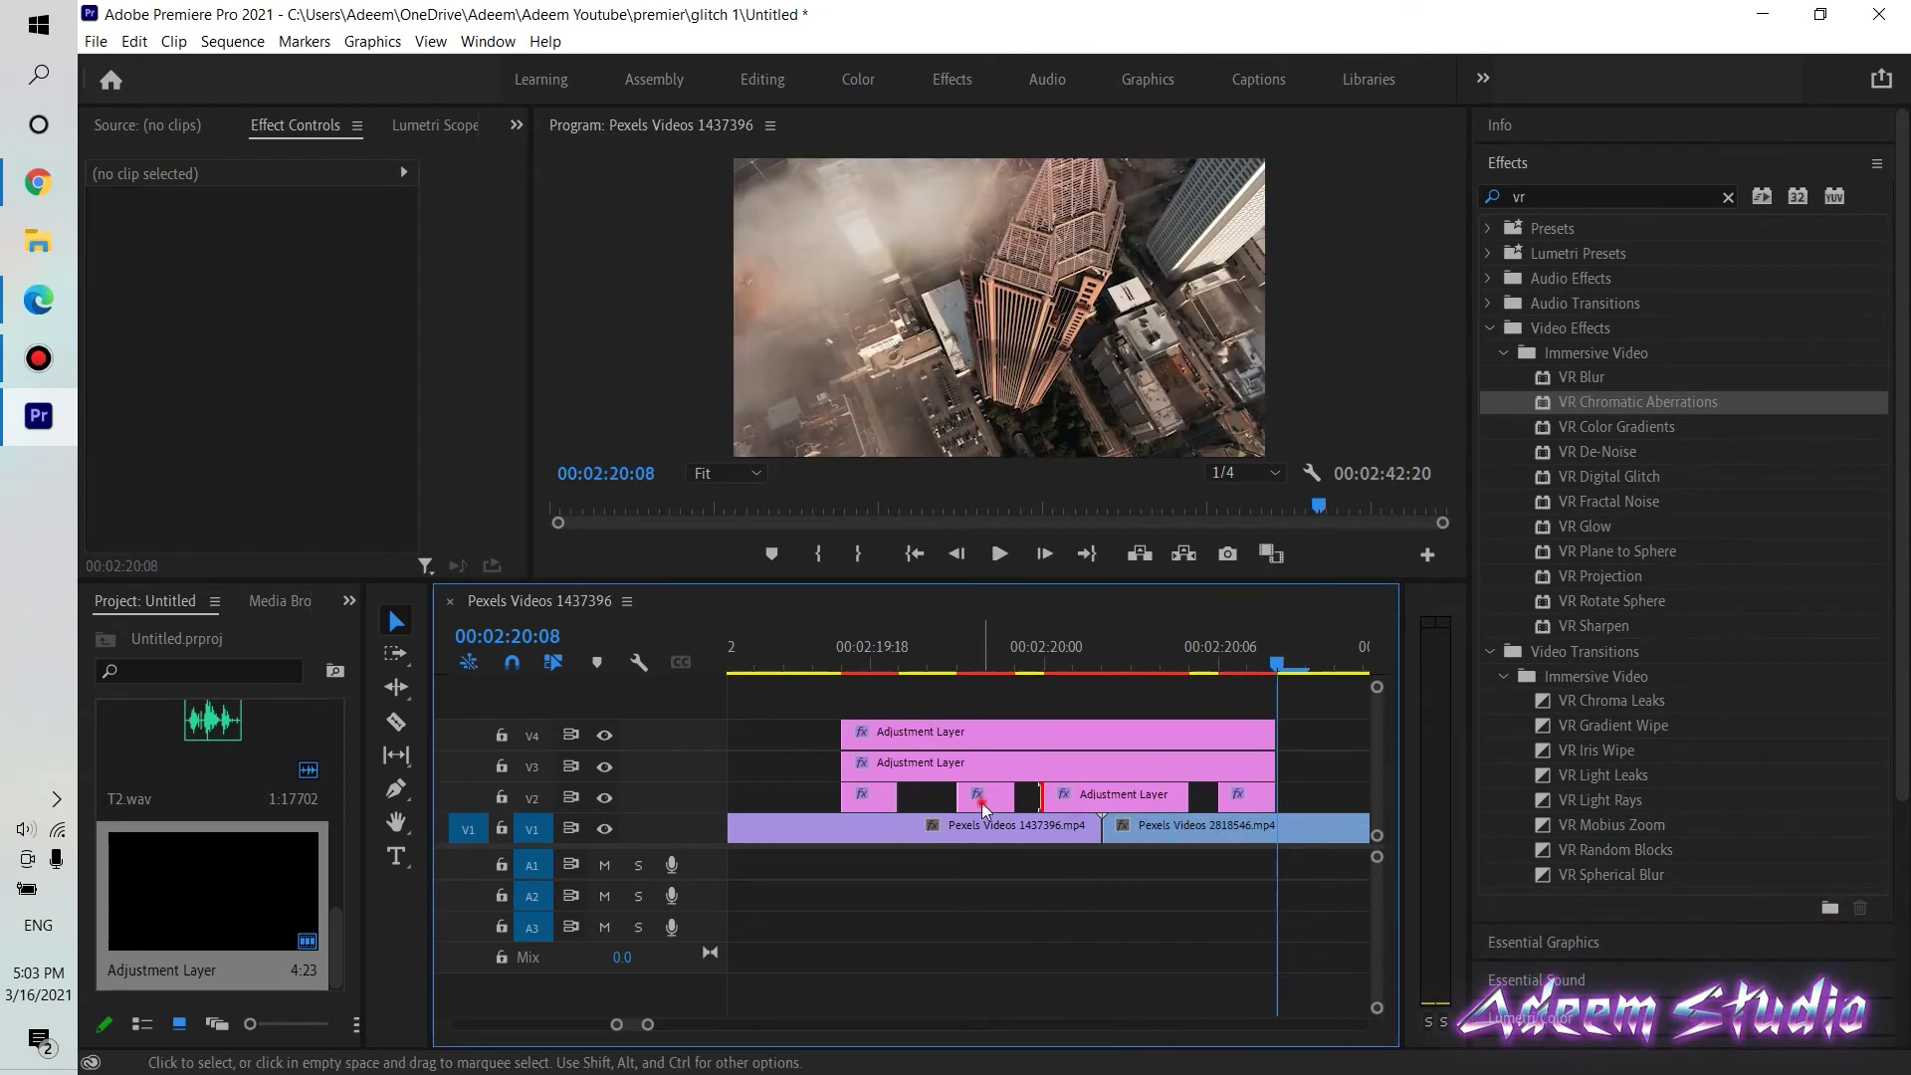
{"action": "left_click", "coordinate": [980, 802]}
Play back the transition again to check the lengthened V2 segment
{"action": "scroll", "coordinate": [980, 808], "scroll_direction": "down", "scroll_amount": 3}
{"action": "left_click_drag", "start_coordinate": [1023, 661], "coordinate": [921, 662]}
{"action": "left_click", "coordinate": [992, 557]}
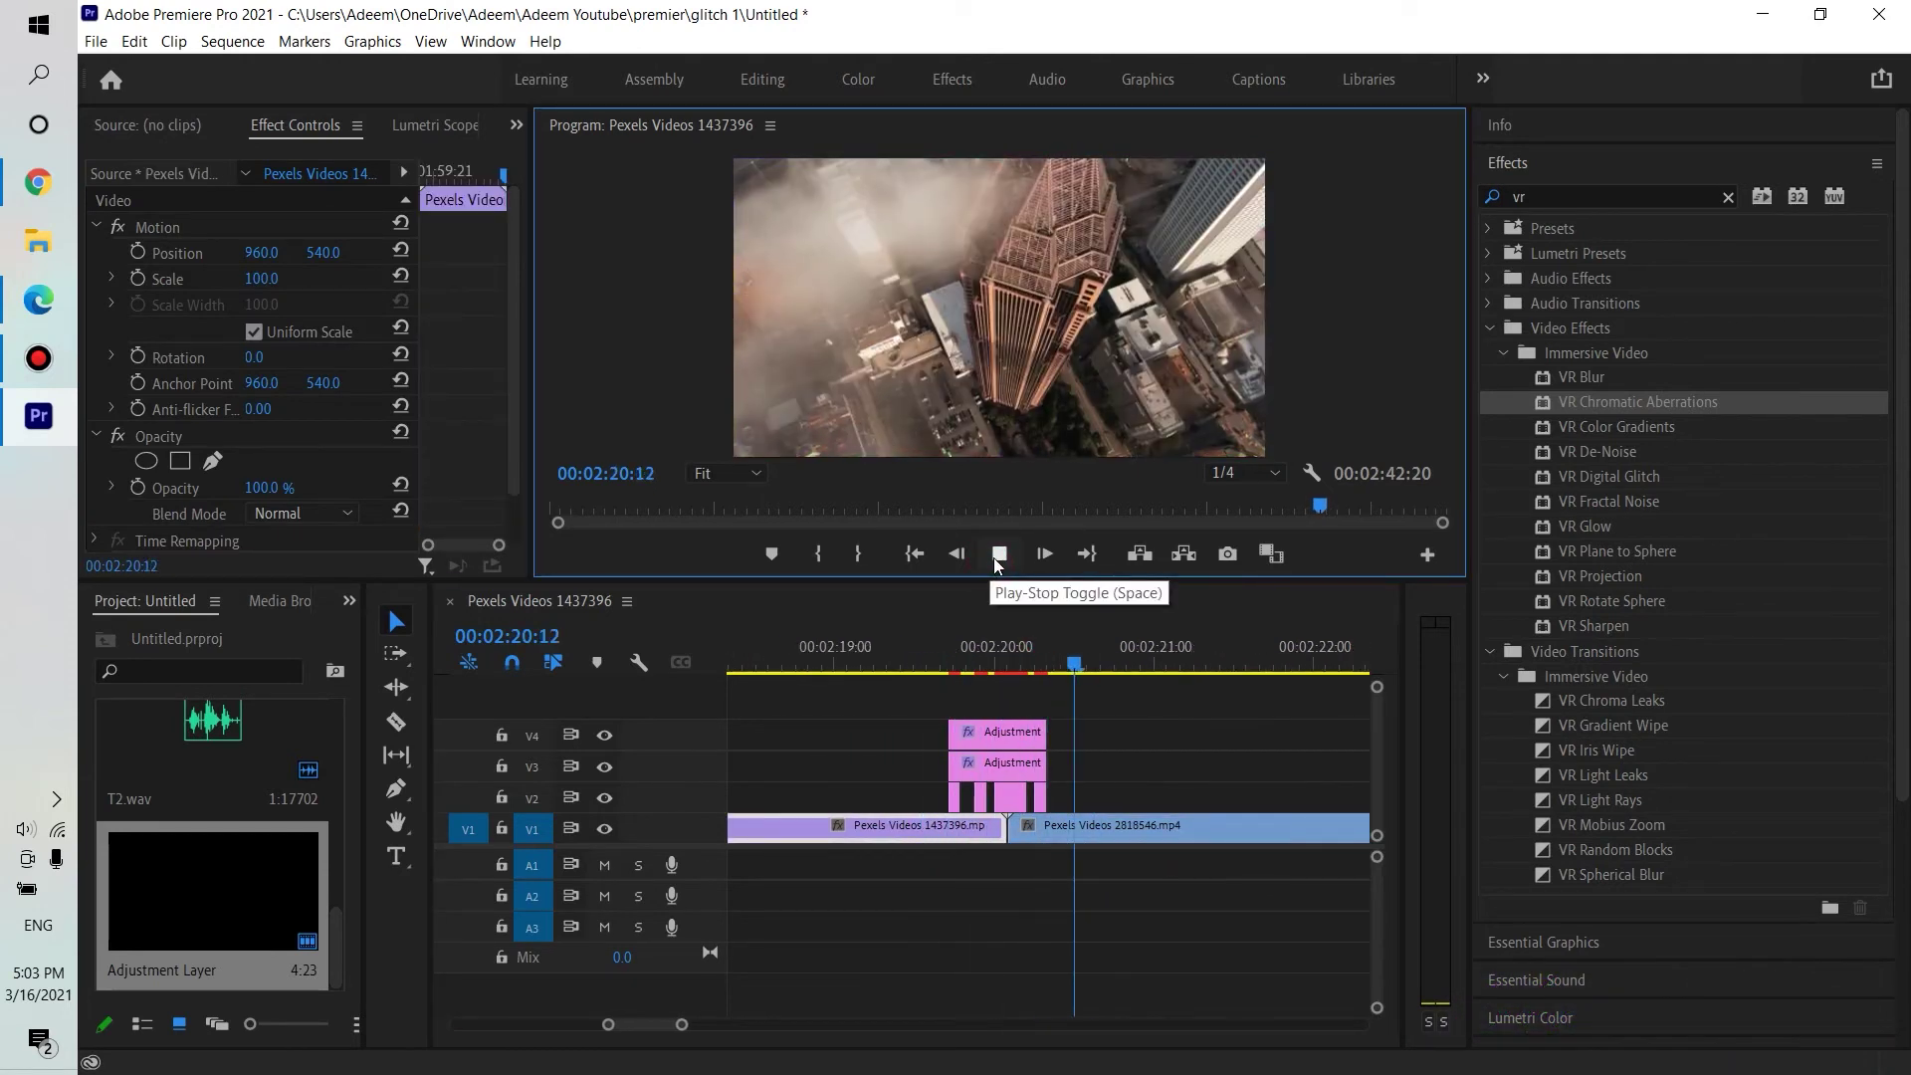
{"action": "left_click", "coordinate": [994, 557]}
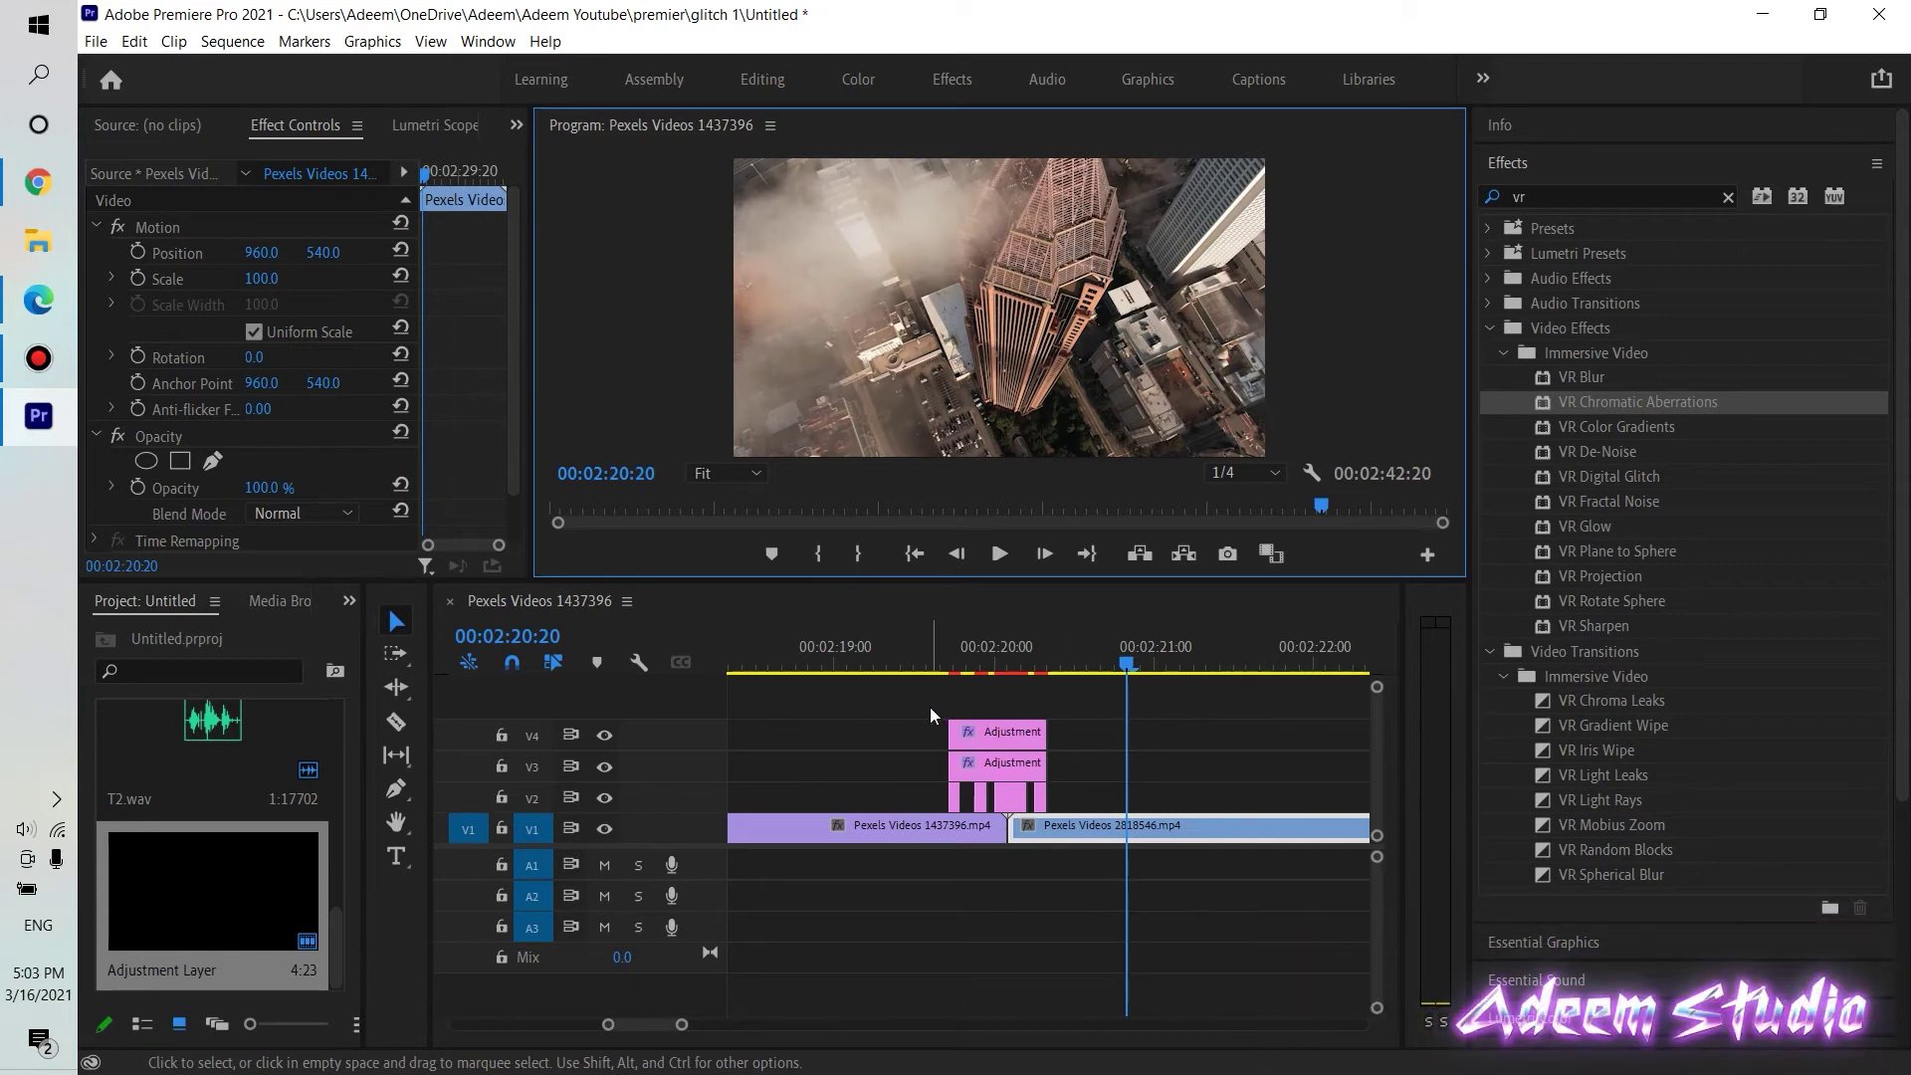
Nest all the adjustment layers on V2, V3 and V4 into one sequence with the default name, and select it
{"action": "left_click_drag", "start_coordinate": [923, 706], "coordinate": [1069, 793]}
{"action": "right_click", "coordinate": [1000, 766]}
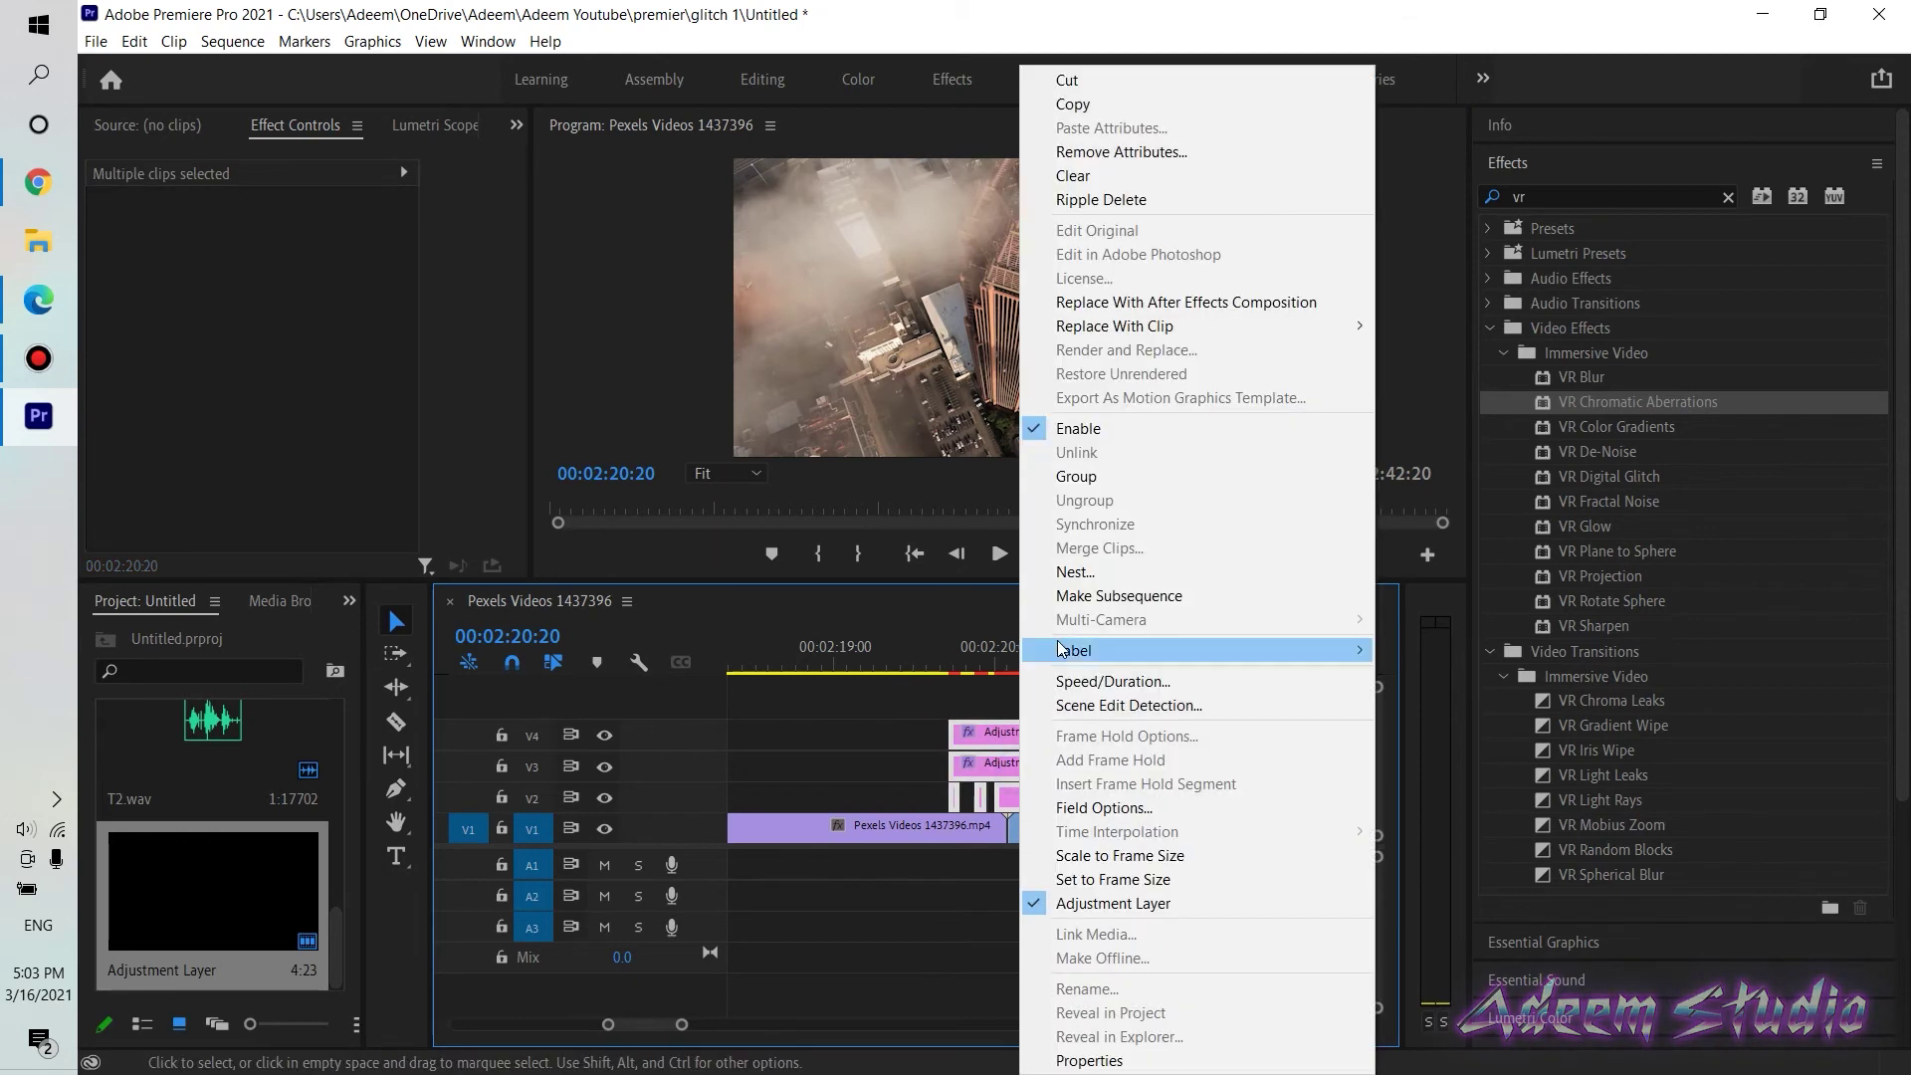
{"action": "left_click", "coordinate": [1074, 573]}
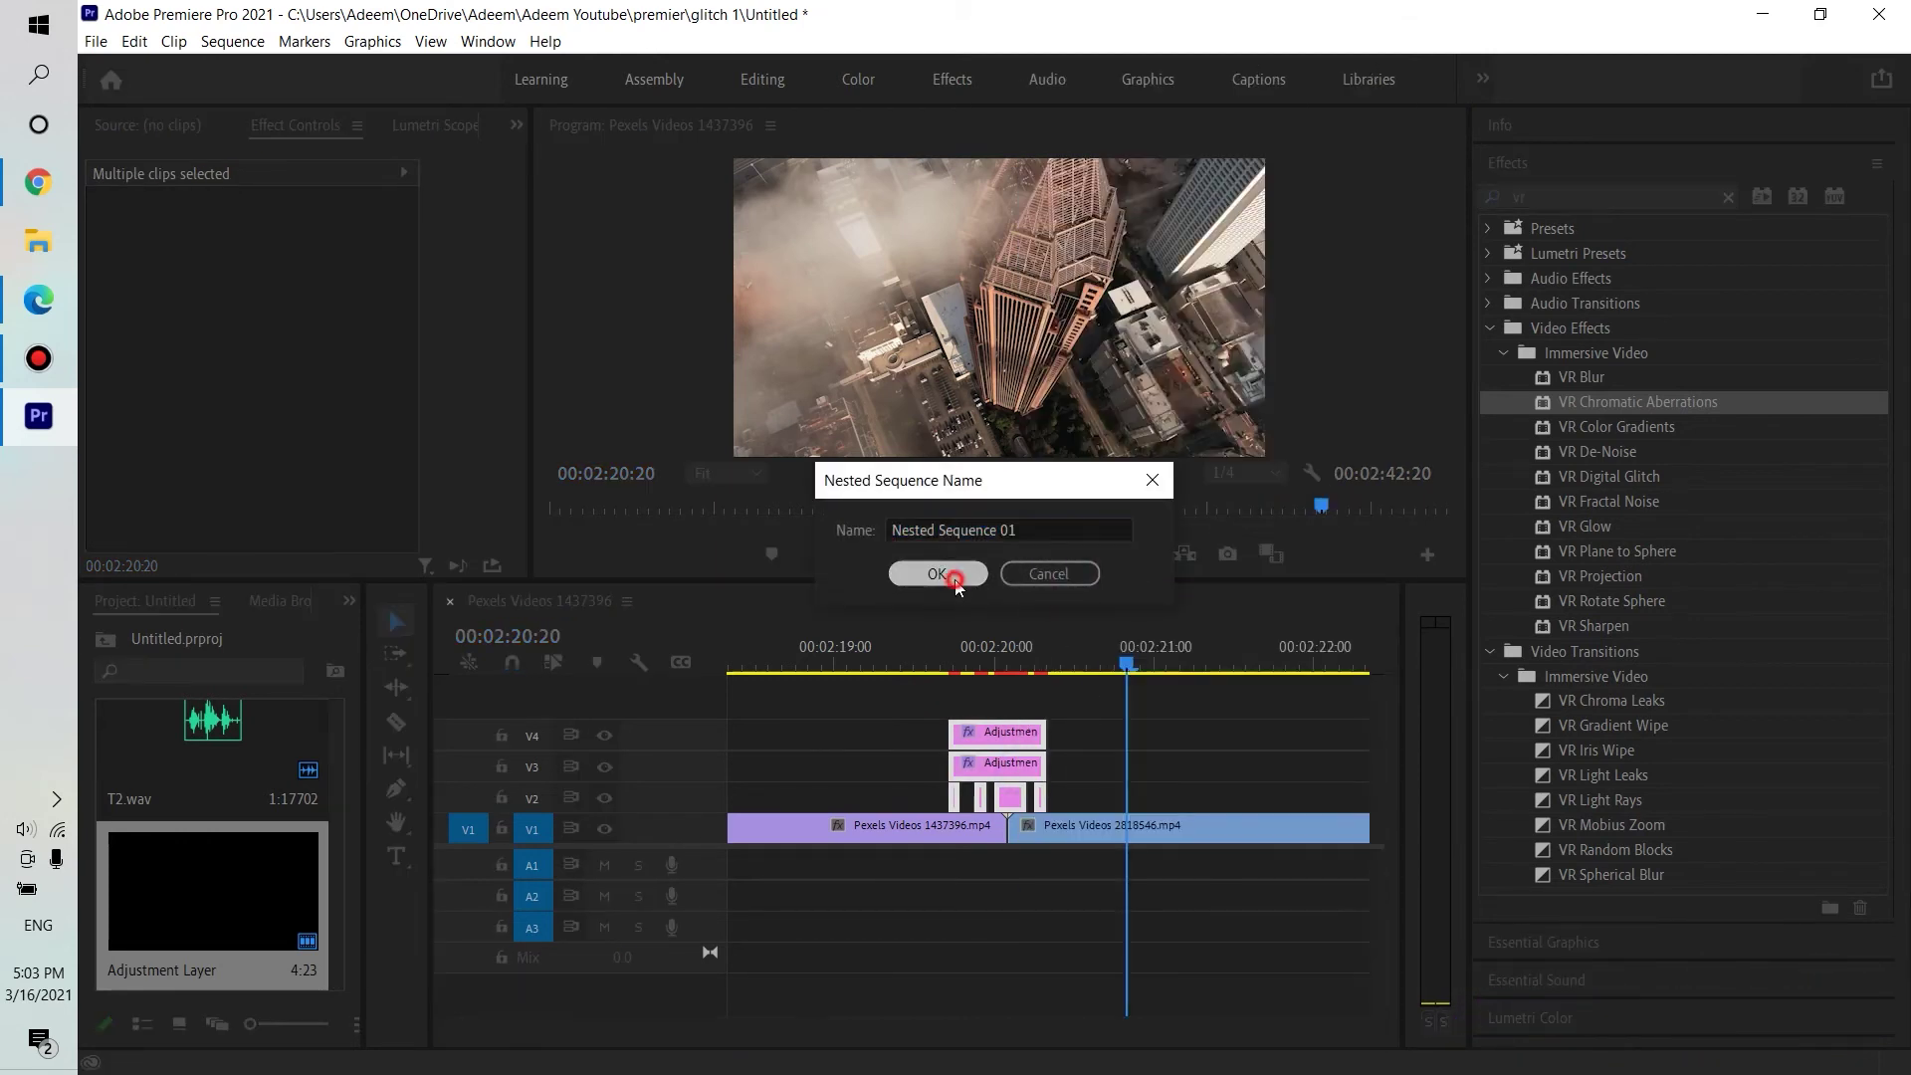
{"action": "left_click", "coordinate": [938, 568]}
{"action": "left_click", "coordinate": [1004, 798]}
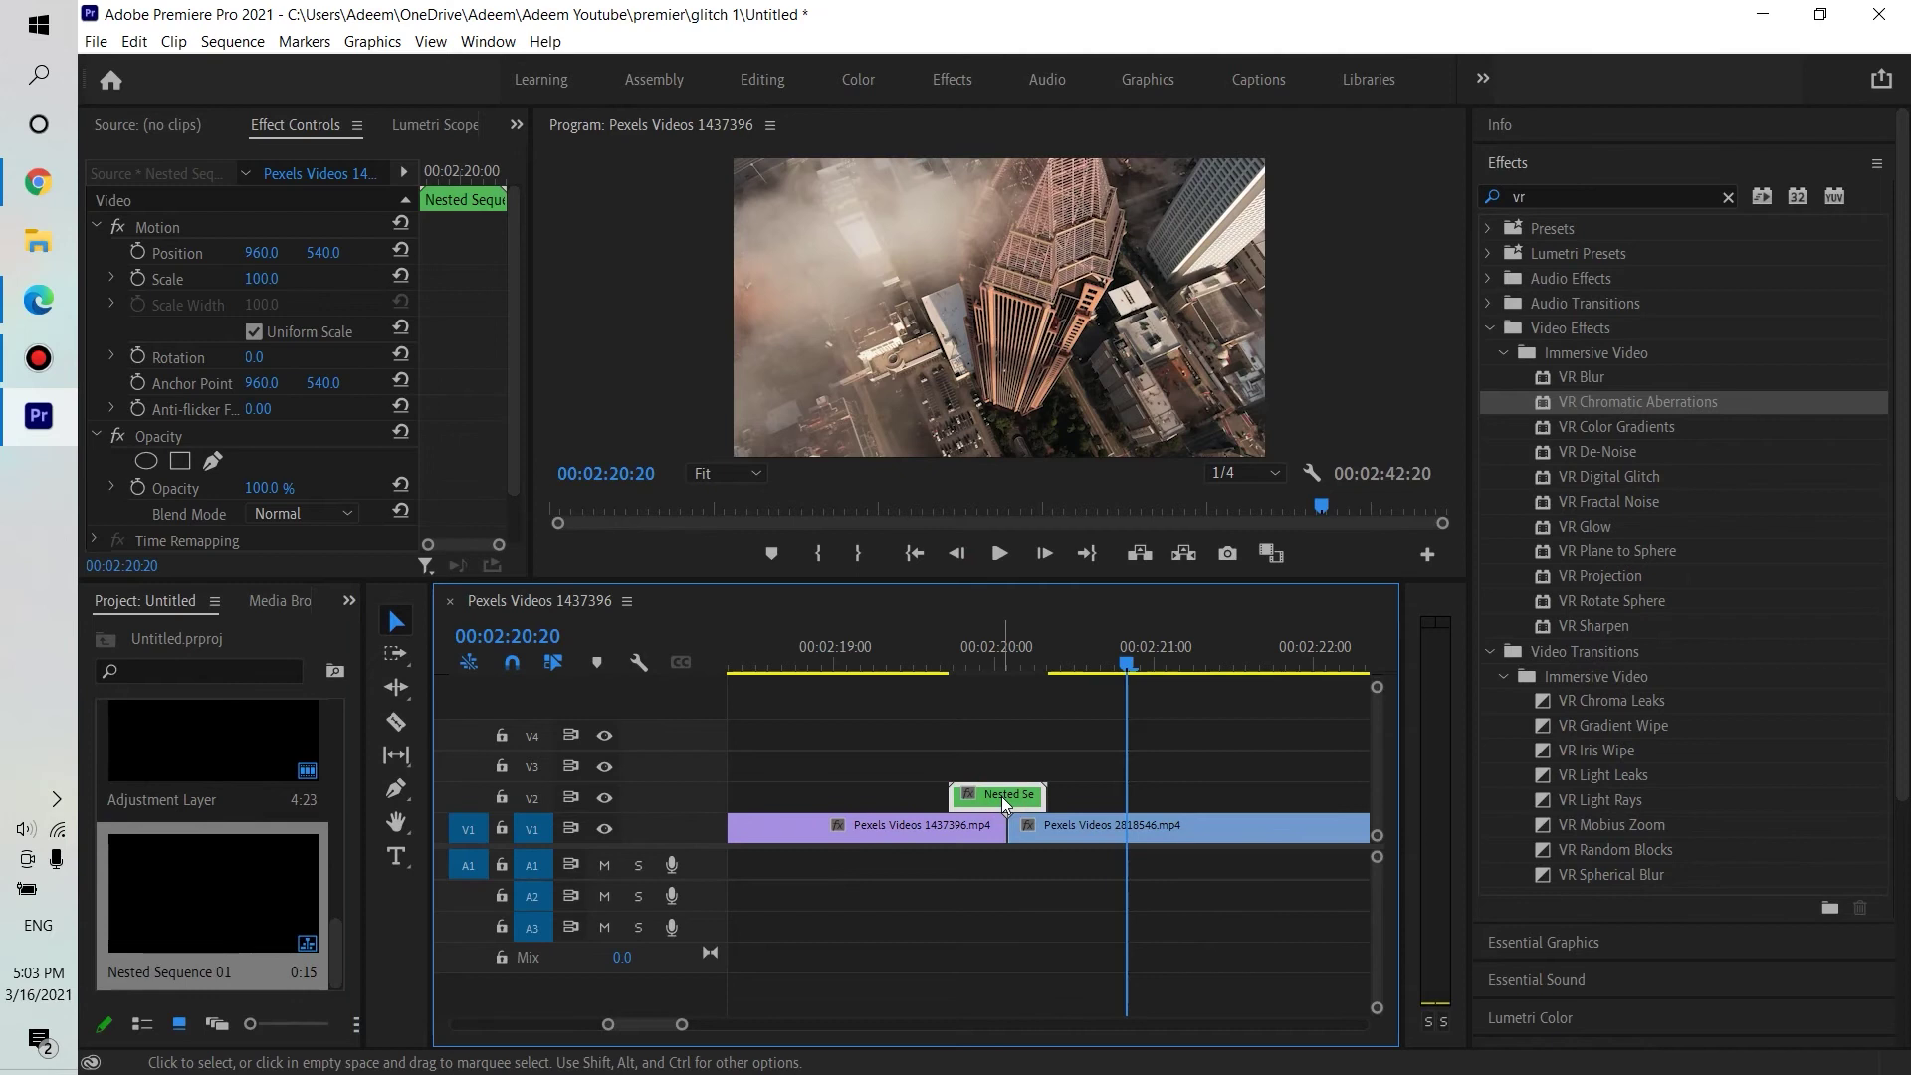